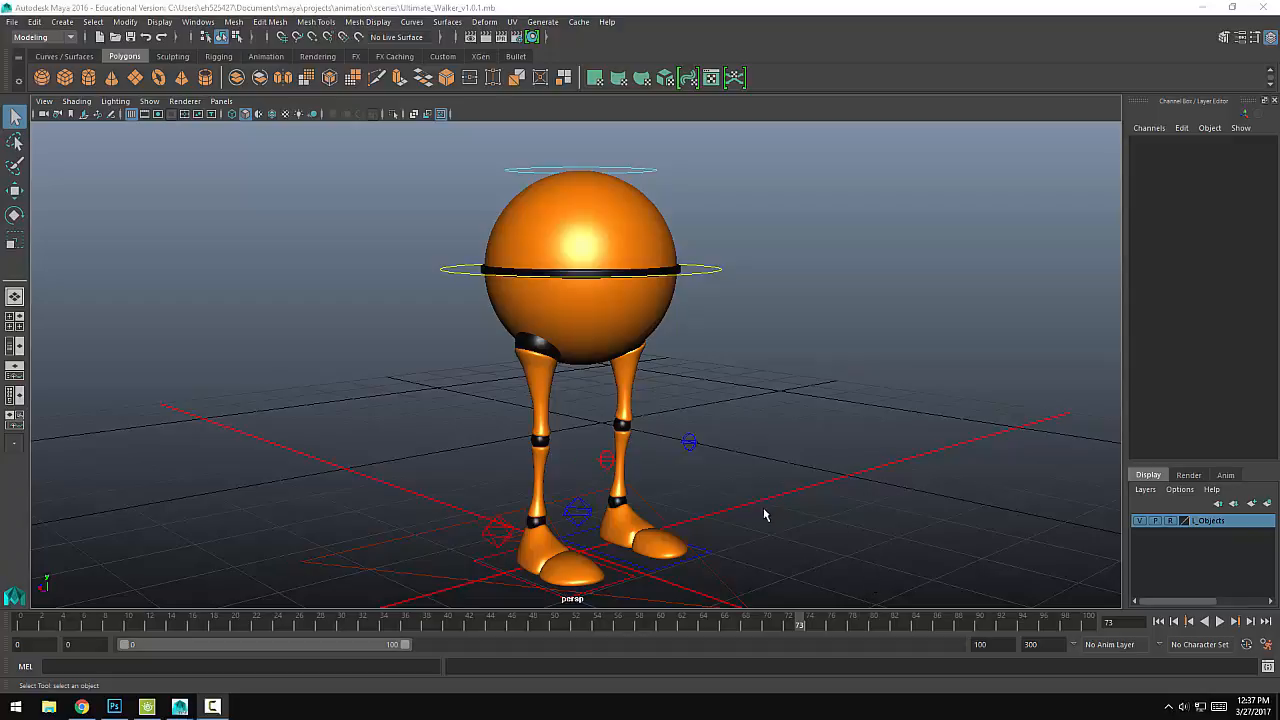
Step: Move the walker's root control along Z to about 11.711
middle_click_drag(742, 554, 769, 470, "alt")
right_click_drag(892, 484, 590, 468, "alt")
left_click_drag(582, 464, 645, 469, "alt")
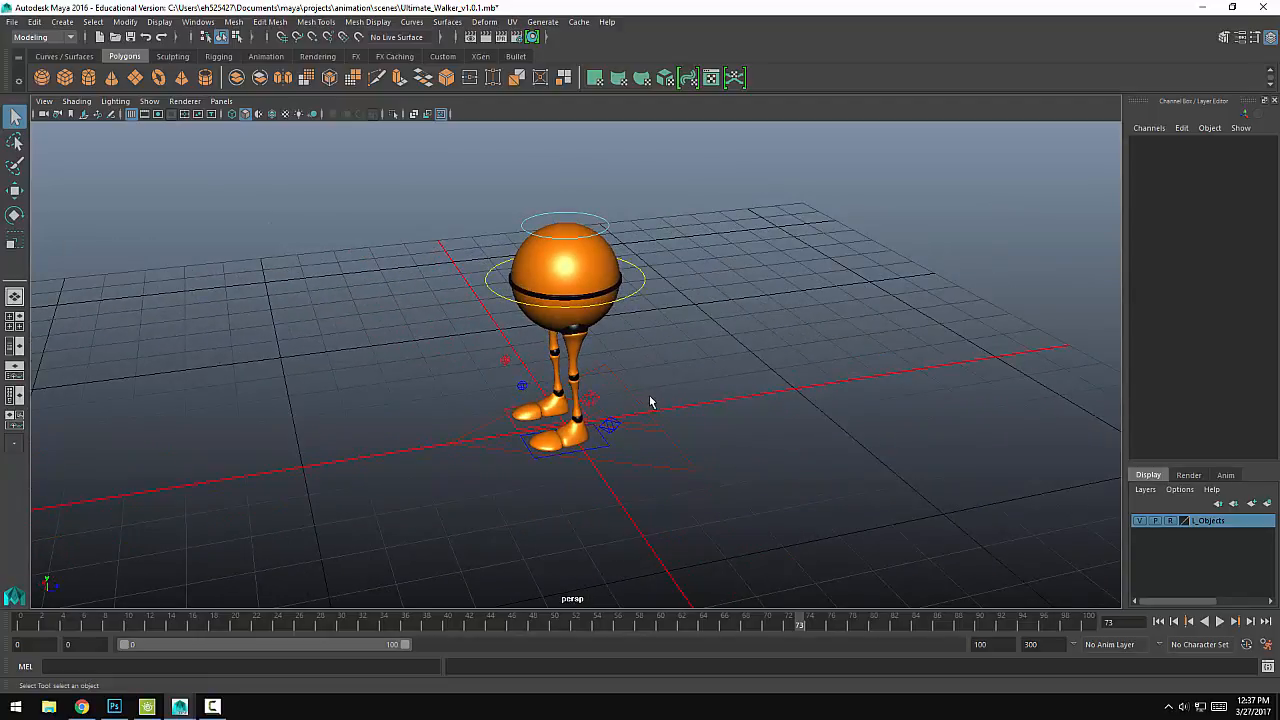
left_click_drag(741, 416, 663, 394, "alt")
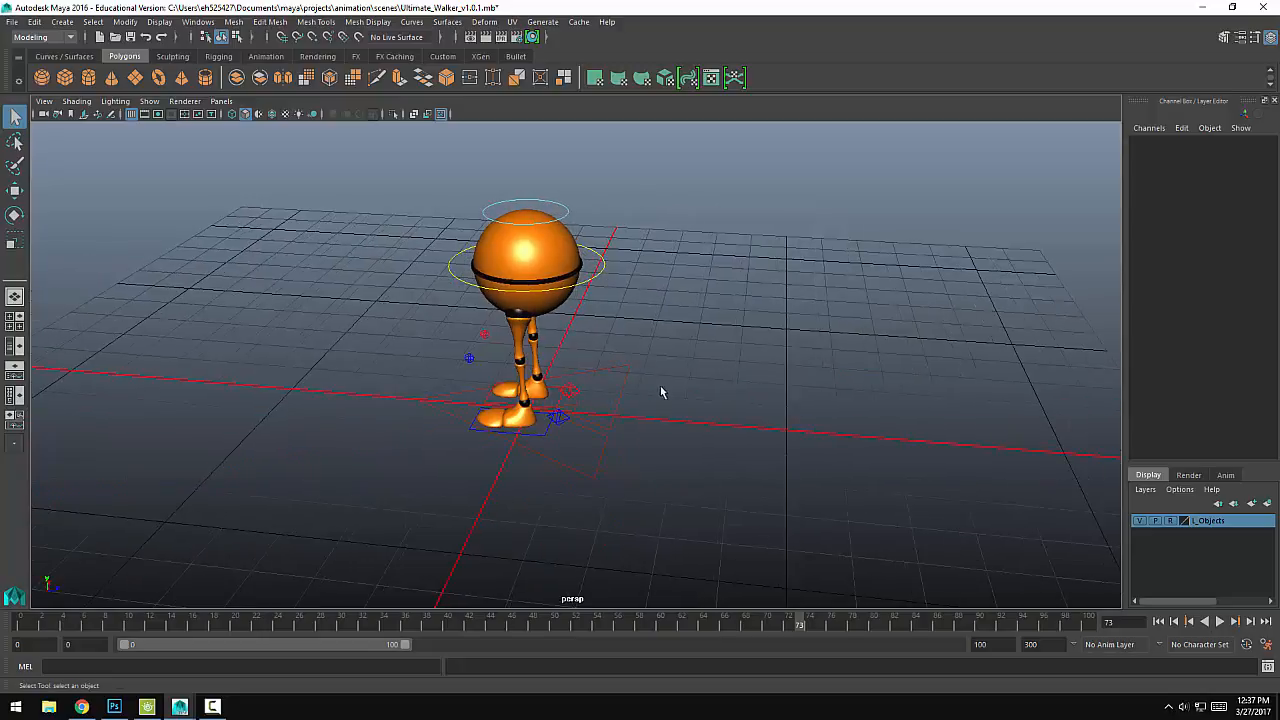
left_click(606, 443)
left_click_drag(606, 443, 621, 453, "alt")
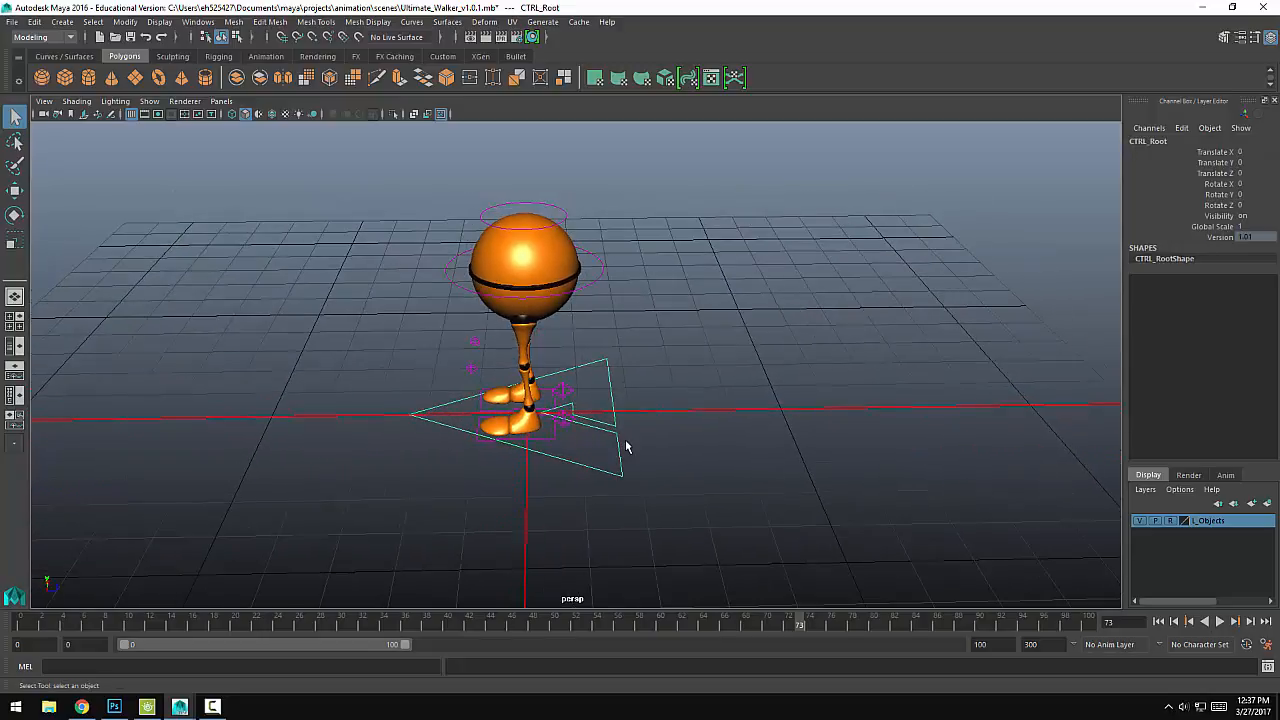
key("w")
left_click_drag(593, 412, 1112, 406)
middle_click_drag(1110, 408, 878, 397, "alt")
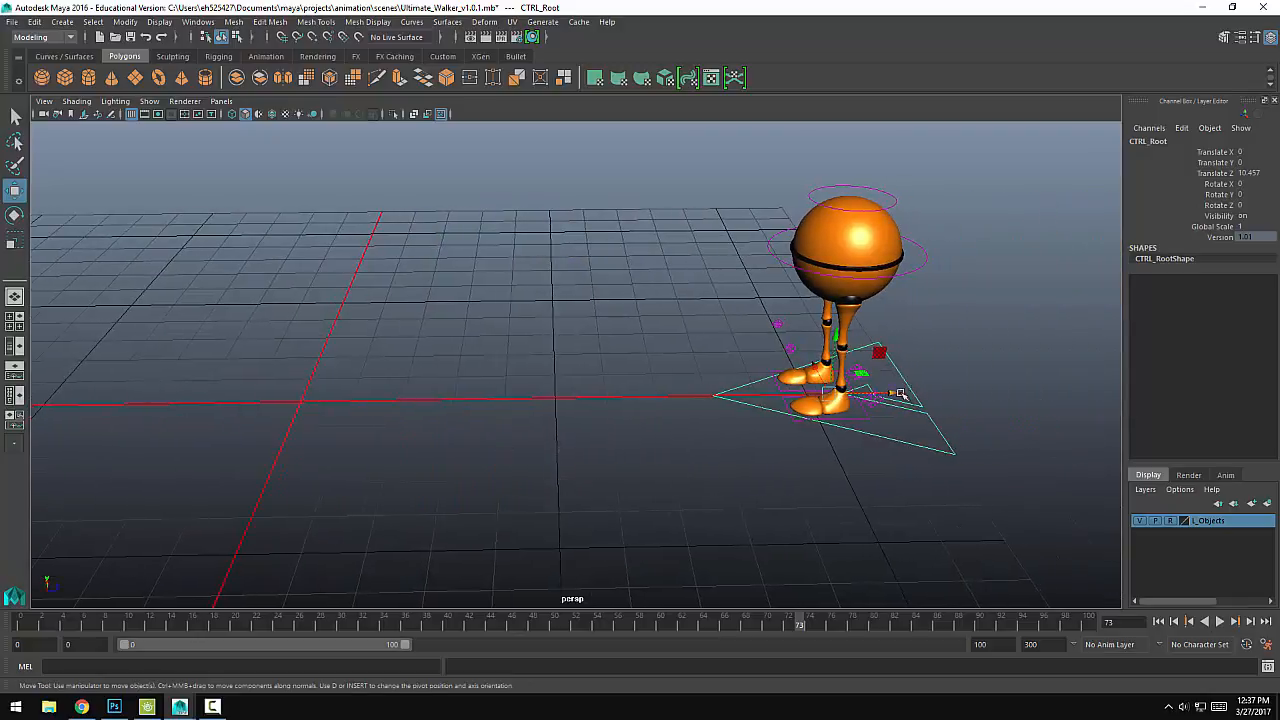
left_click_drag(900, 393, 962, 390)
left_click_drag(677, 436, 737, 430, "alt")
left_click_drag(427, 399, 654, 451, "alt")
mouse_move(654, 451)
middle_mouse_down("alt")
mouse_move(677, 483)
mouse_move(673, 463)
middle_mouse_up("alt")
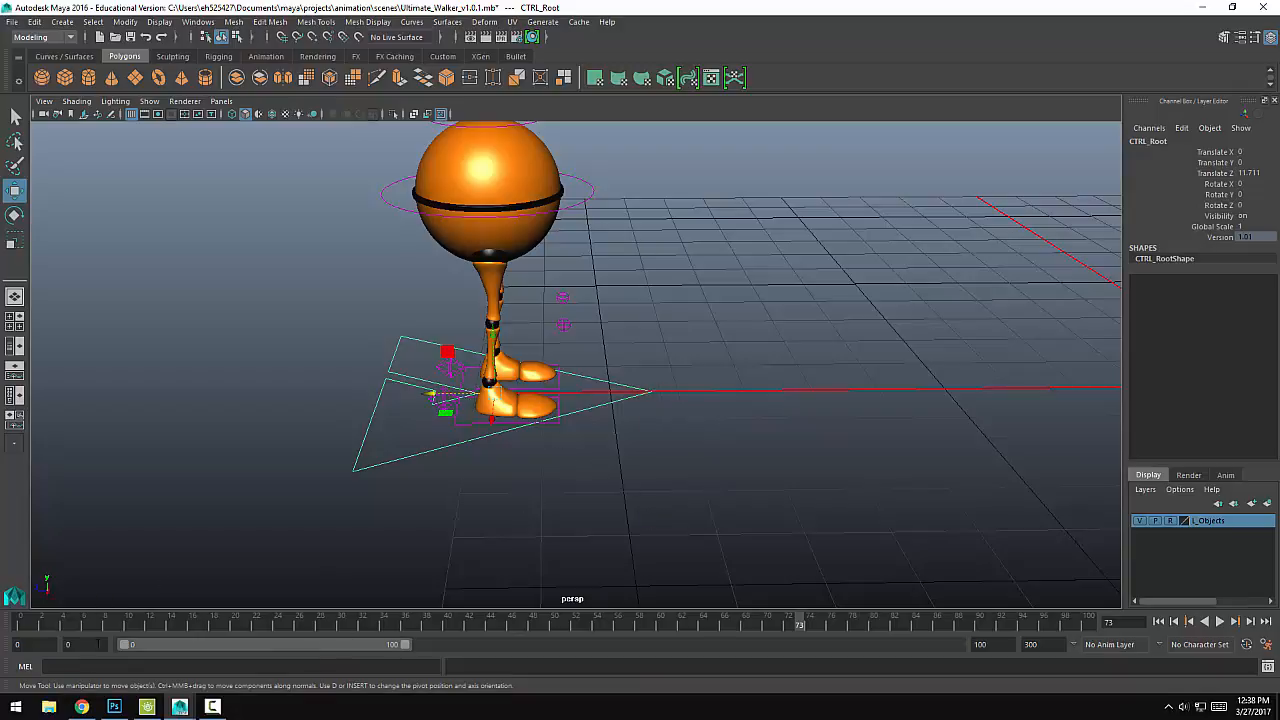
Step: Set the timeline to run from frame 1 to frame 24
type("1")
key("Return")
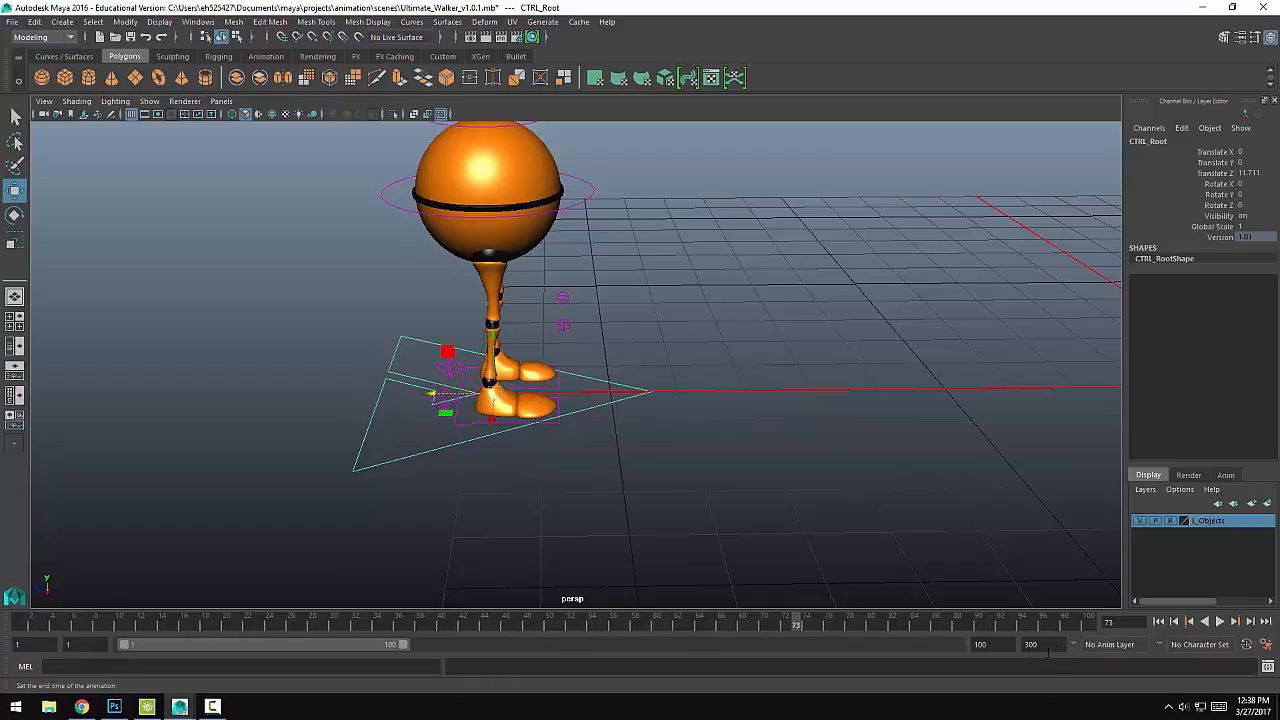
left_click(980, 644)
type("24")
key("Return")
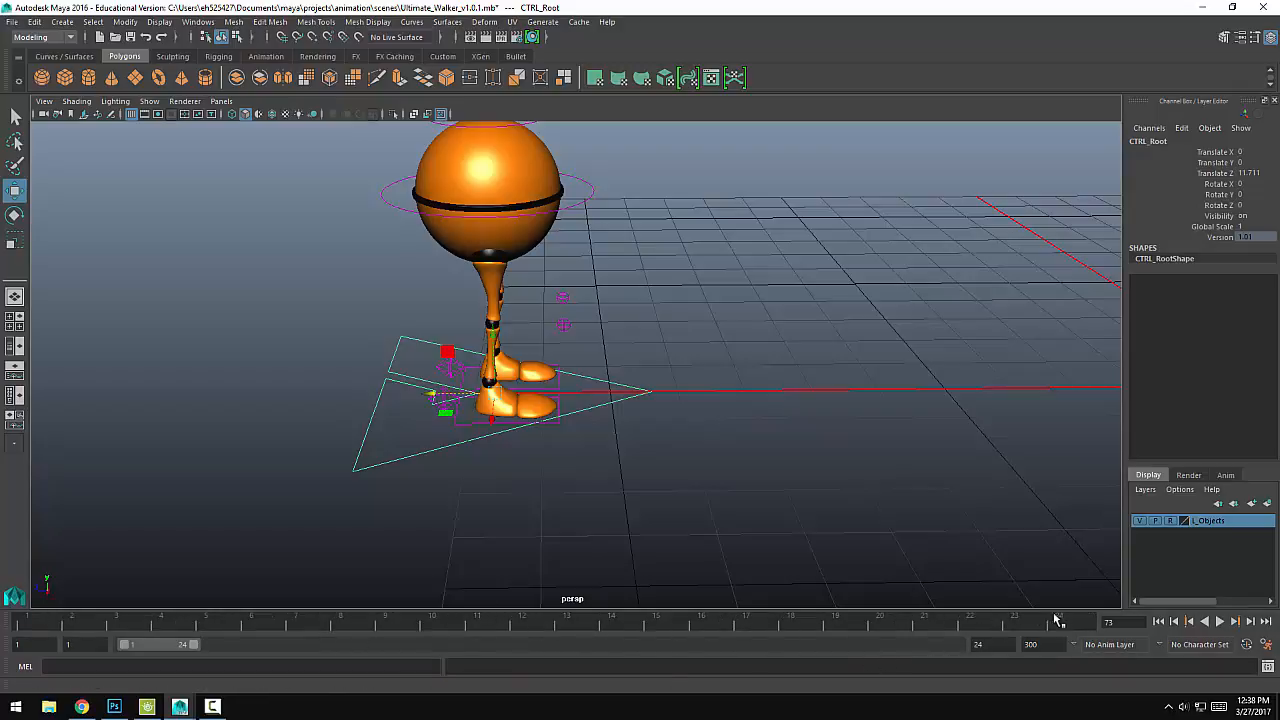
Step: At frame 1, offset the walker's two heel controls along Z into a rough stride
left_click_drag(1065, 623, 20, 626)
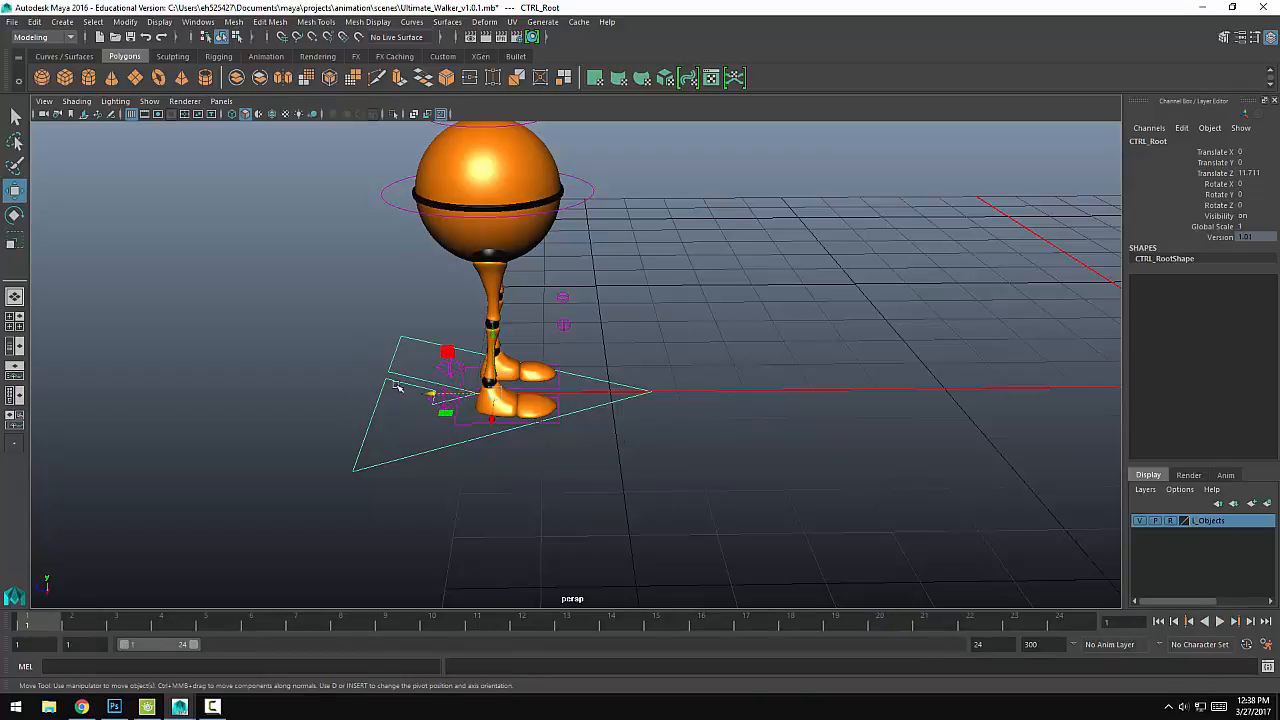
left_click(434, 395)
left_click_drag(420, 405, 391, 380)
left_click(438, 371)
Step: Lower the main body control to about -0.273 in Translate Y so the knees bend
left_click(593, 184)
left_click_drag(654, 263, 640, 206, "alt")
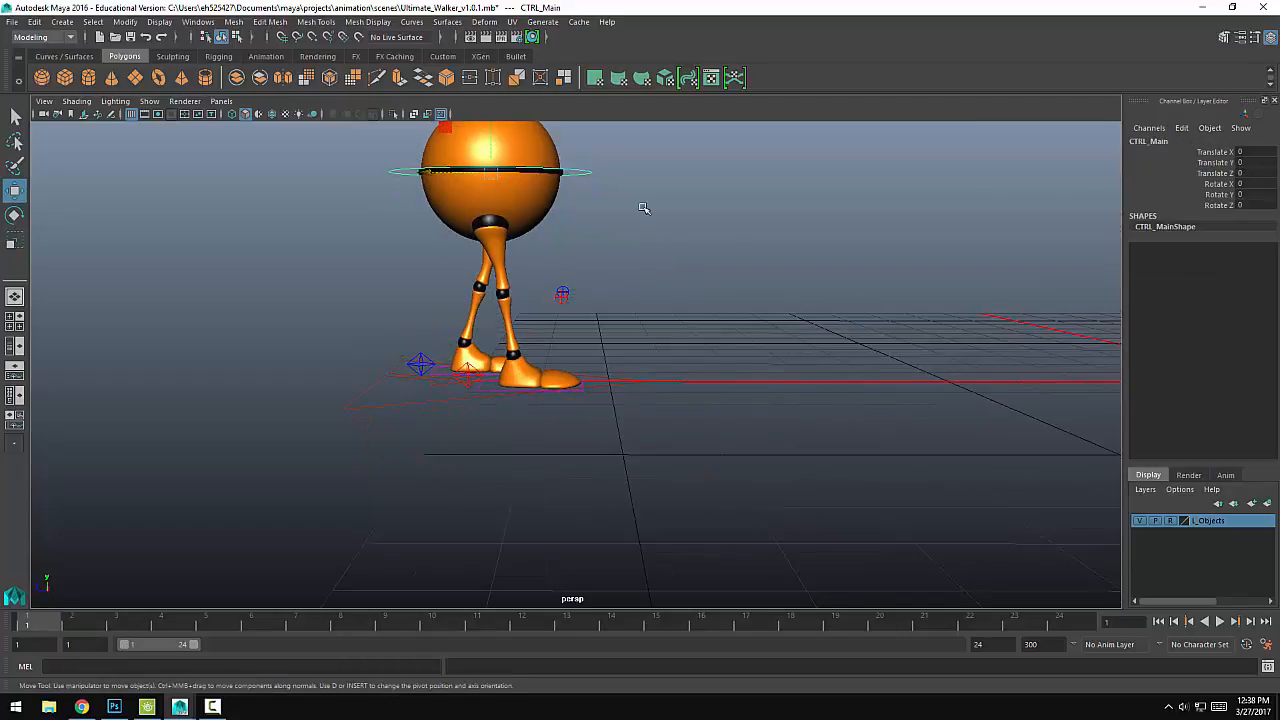
middle_click_drag(640, 206, 664, 293, "alt")
left_click_drag(518, 197, 520, 212)
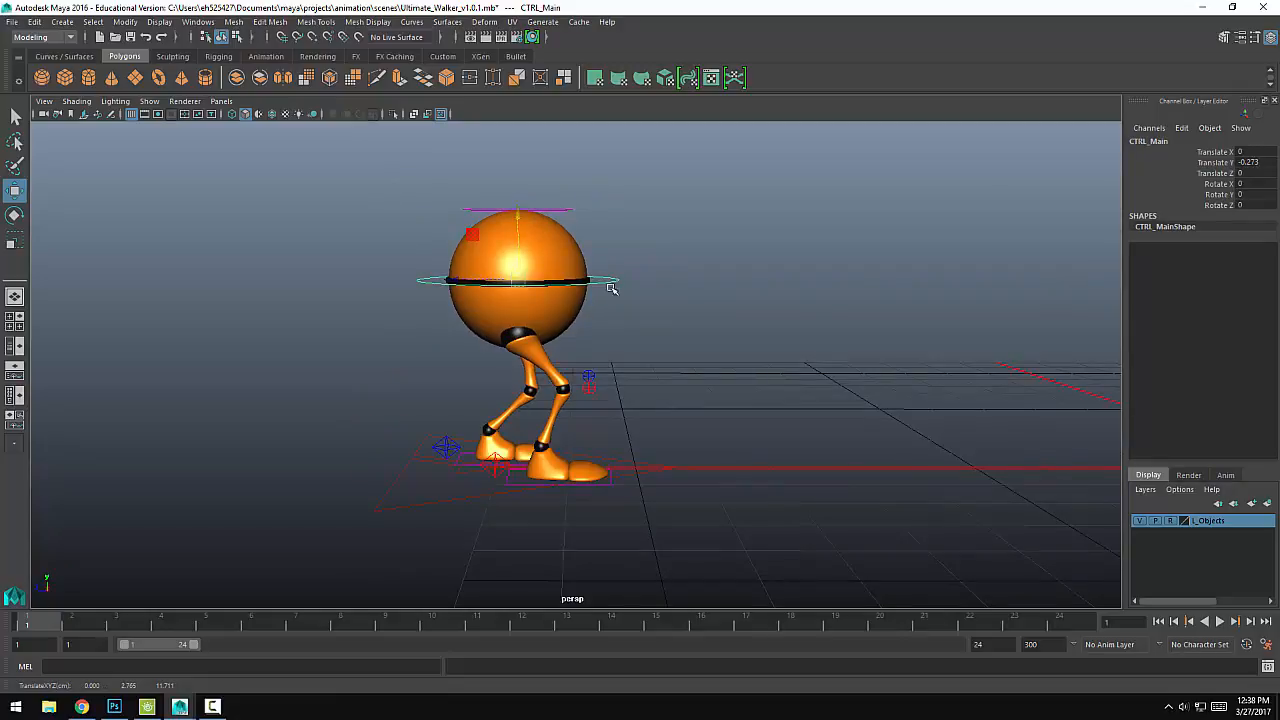
left_click_drag(619, 293, 633, 273, "alt")
left_click_drag(584, 317, 596, 318, "alt")
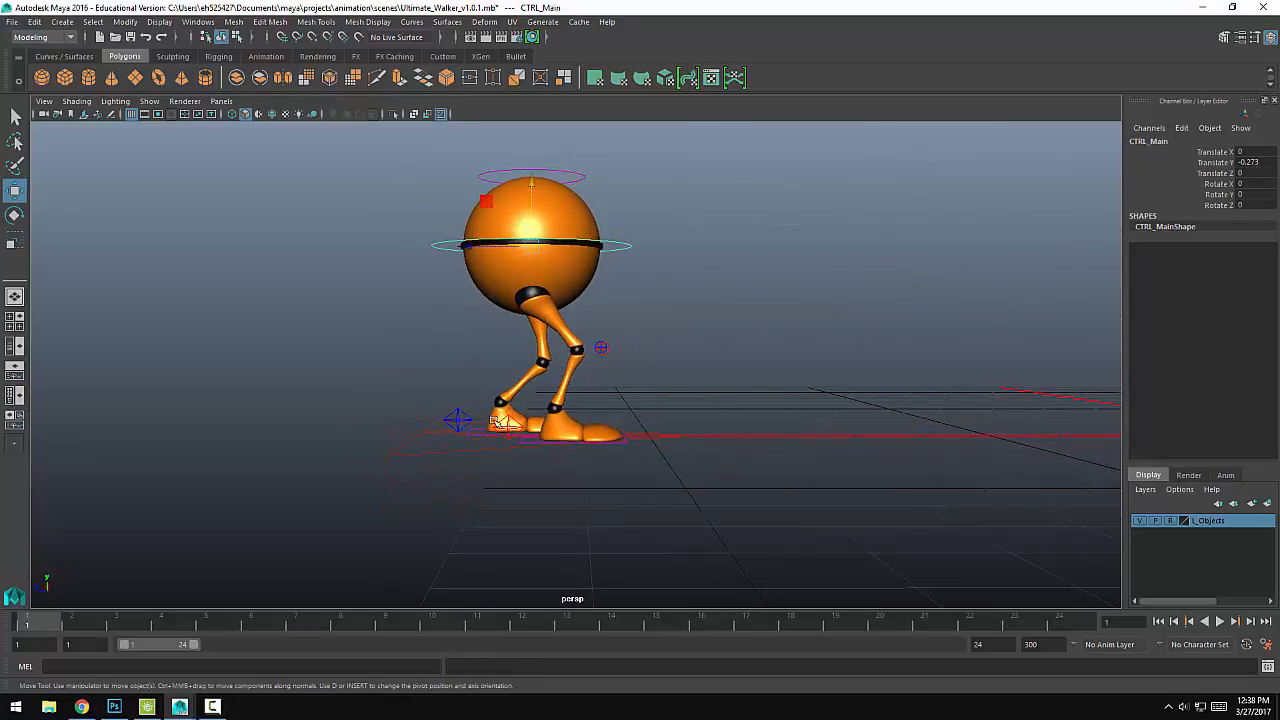
Step: Widen the stride by moving the left heel control back to about Z -0.812 and the right heel control to about Z 0.765
left_click(425, 432)
left_click_drag(418, 432, 396, 432)
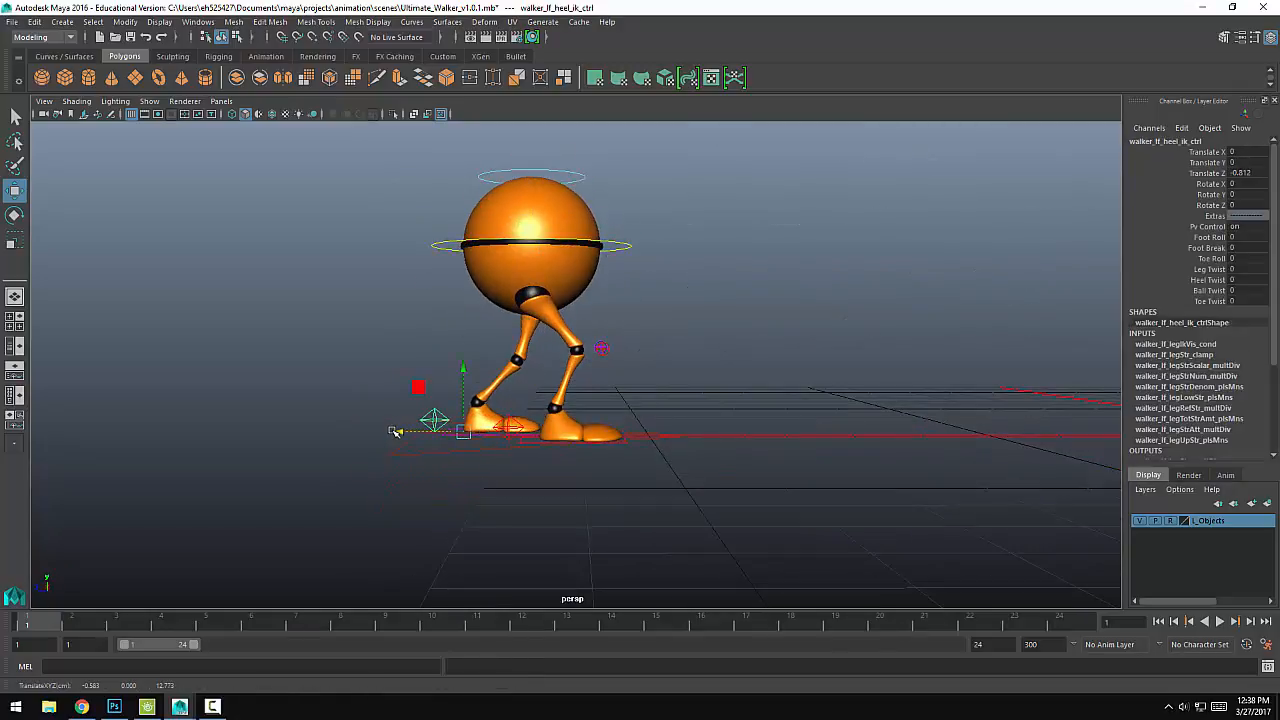
left_click(513, 438)
left_click_drag(476, 438, 557, 391)
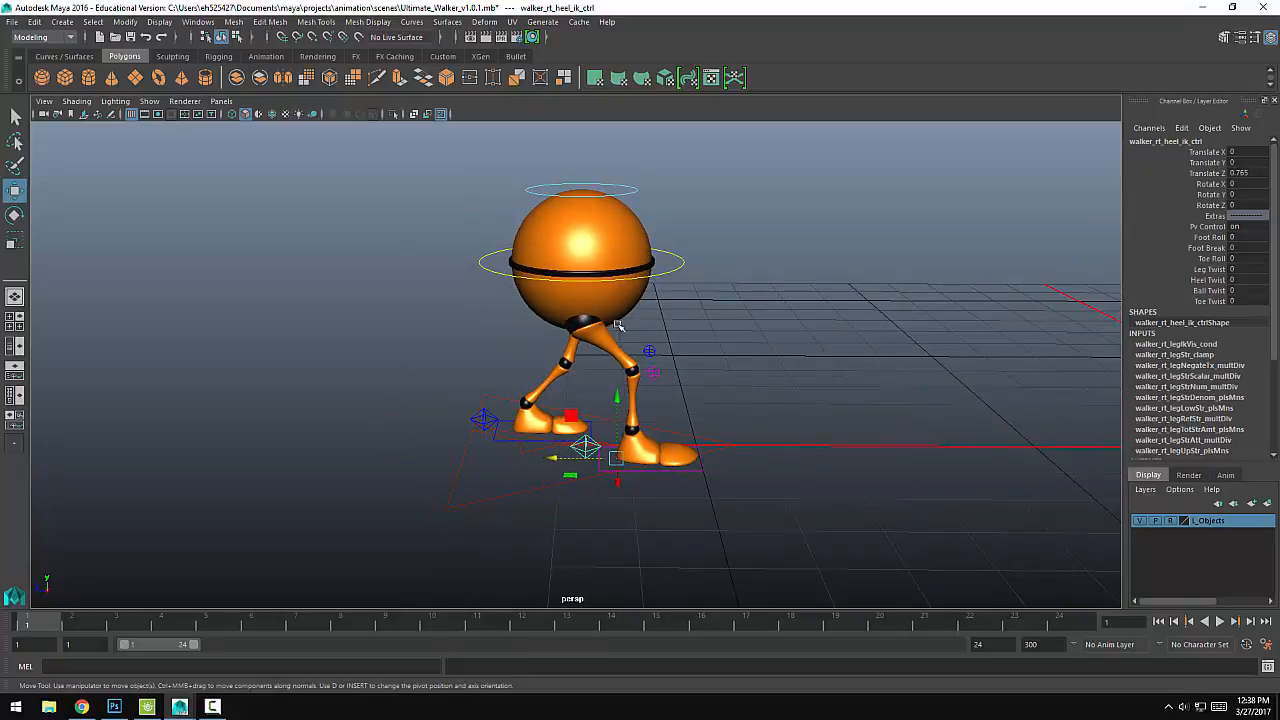
left_click_drag(618, 325, 636, 377, "alt")
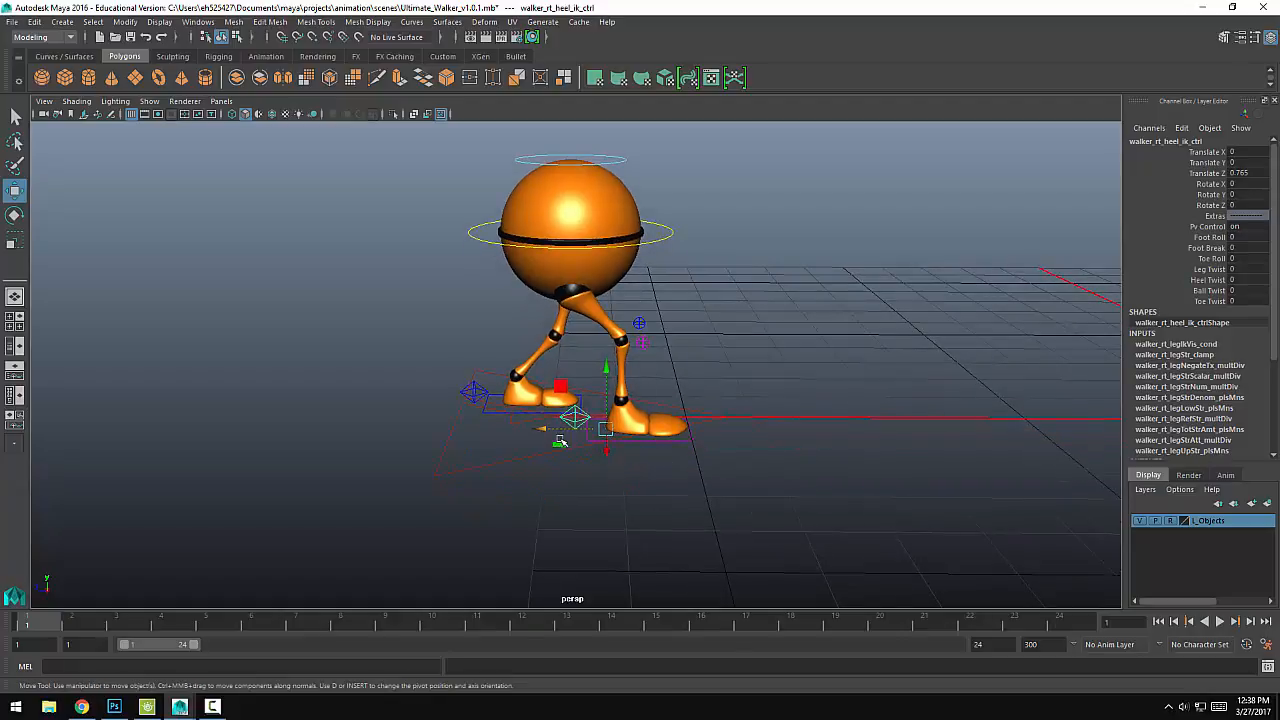
Step: Key the right heel, left heel and main body controls at frame 1
key("s")
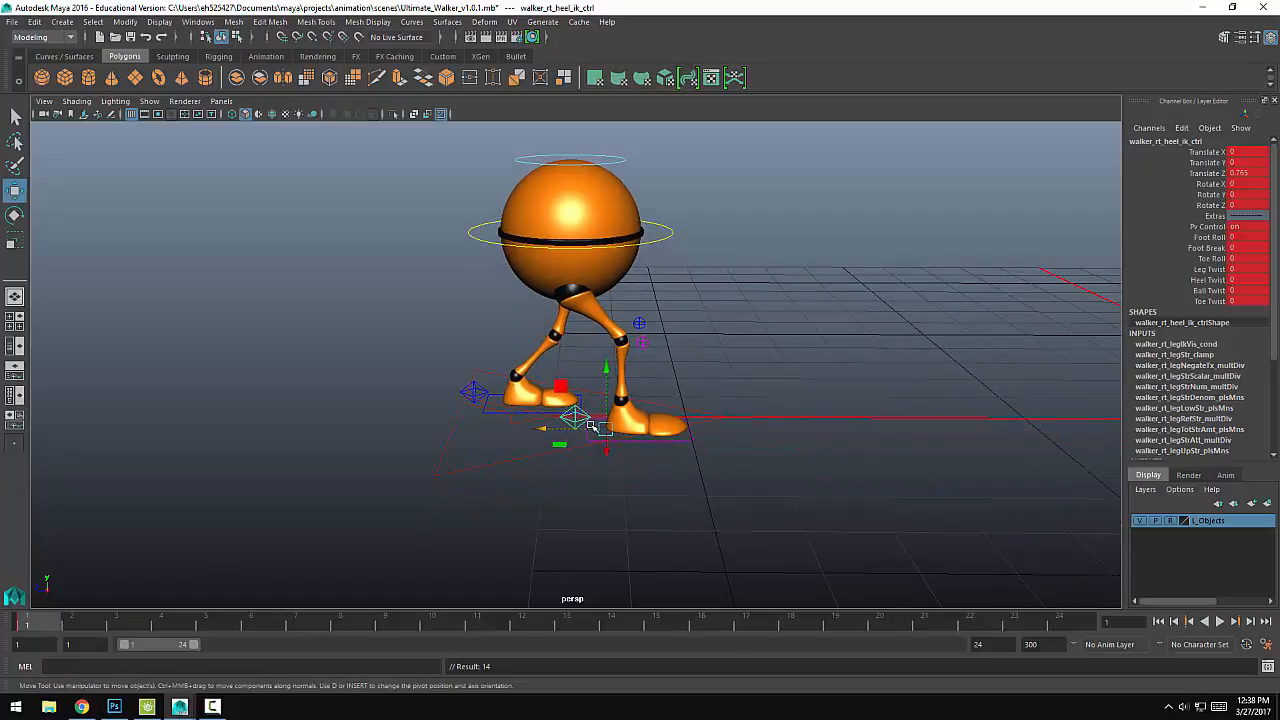
left_click(476, 392)
left_click_drag(490, 275, 493, 280)
key("s")
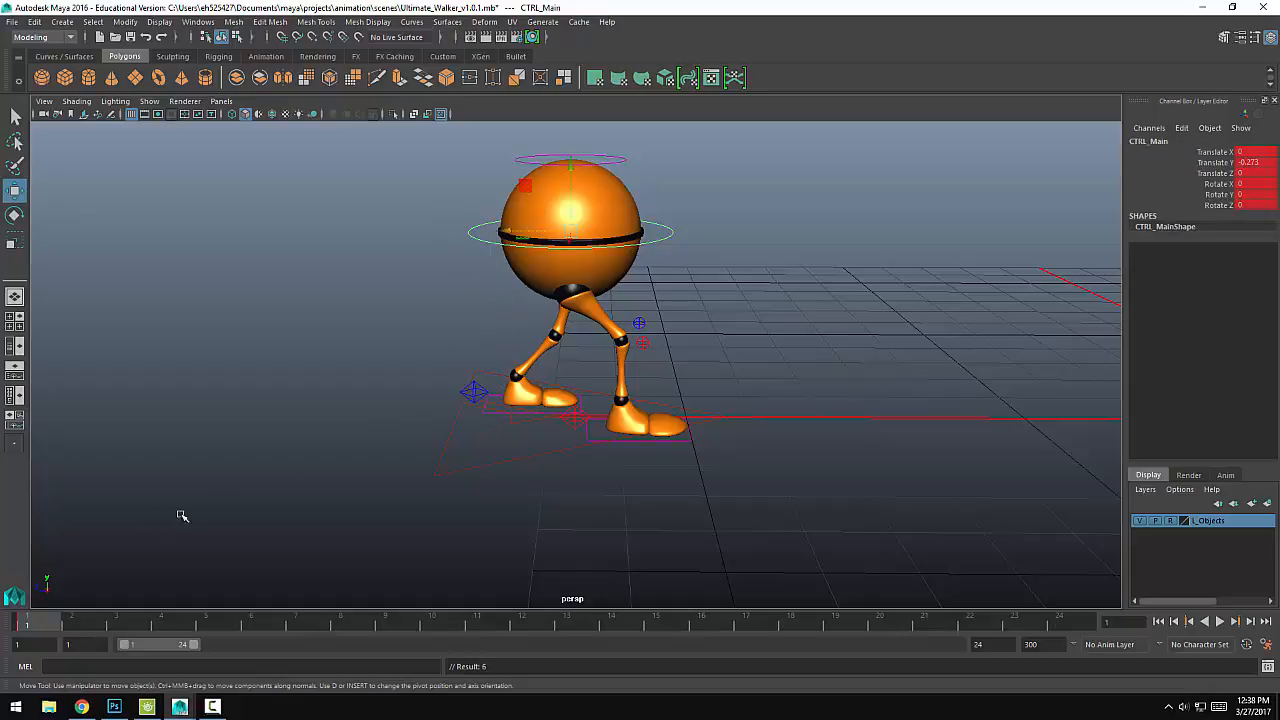
Step: Move both knee pole vector controls forward to about Z 0.47 and key them at frame 1
left_click(642, 342)
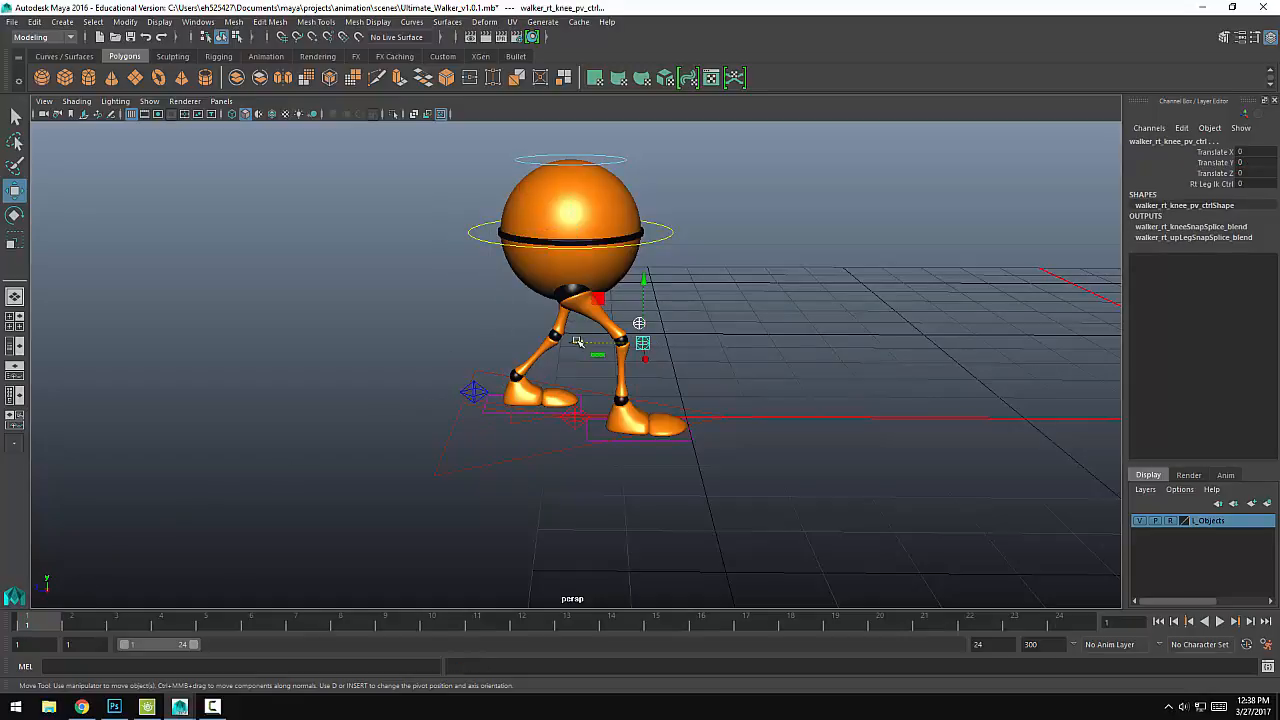
left_click_drag(577, 342, 612, 371)
key("s")
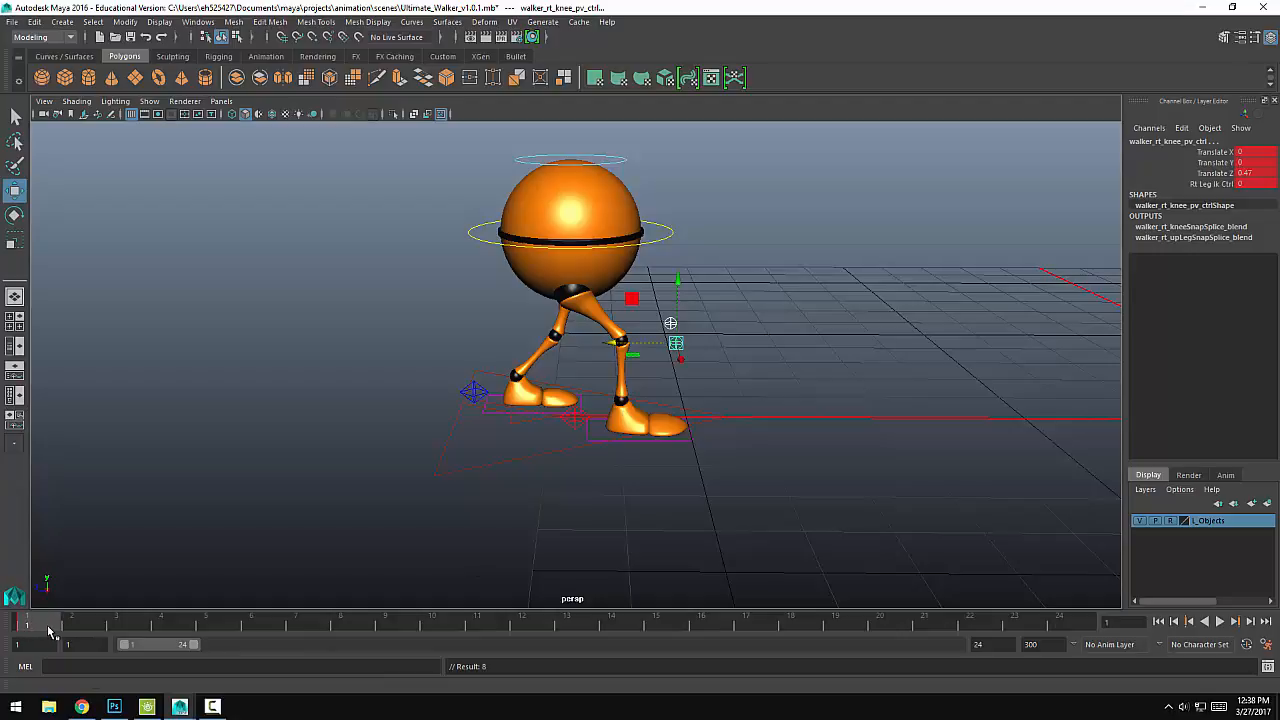
Step: At frame 6, bring the left heel control forward to about Z 0.746 beside the right foot and key both heel controls
left_click_drag(72, 632, 262, 630)
left_click(497, 395)
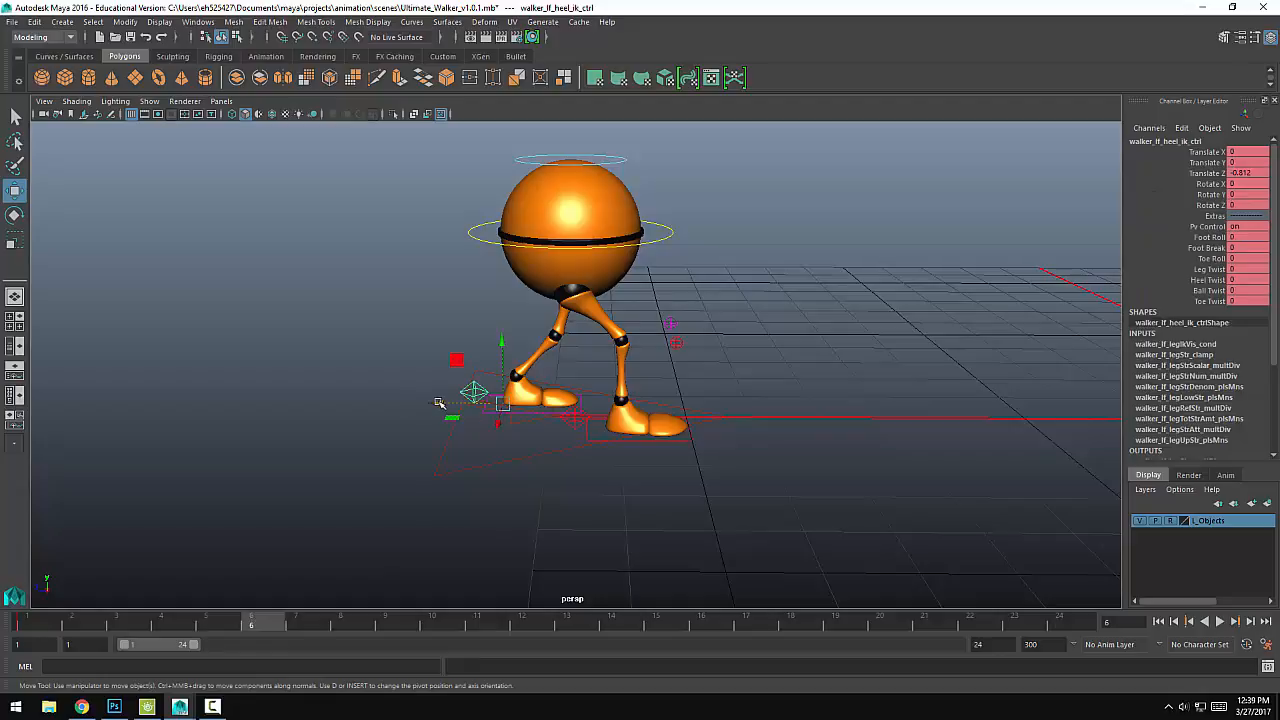
left_click_drag(439, 403, 540, 403)
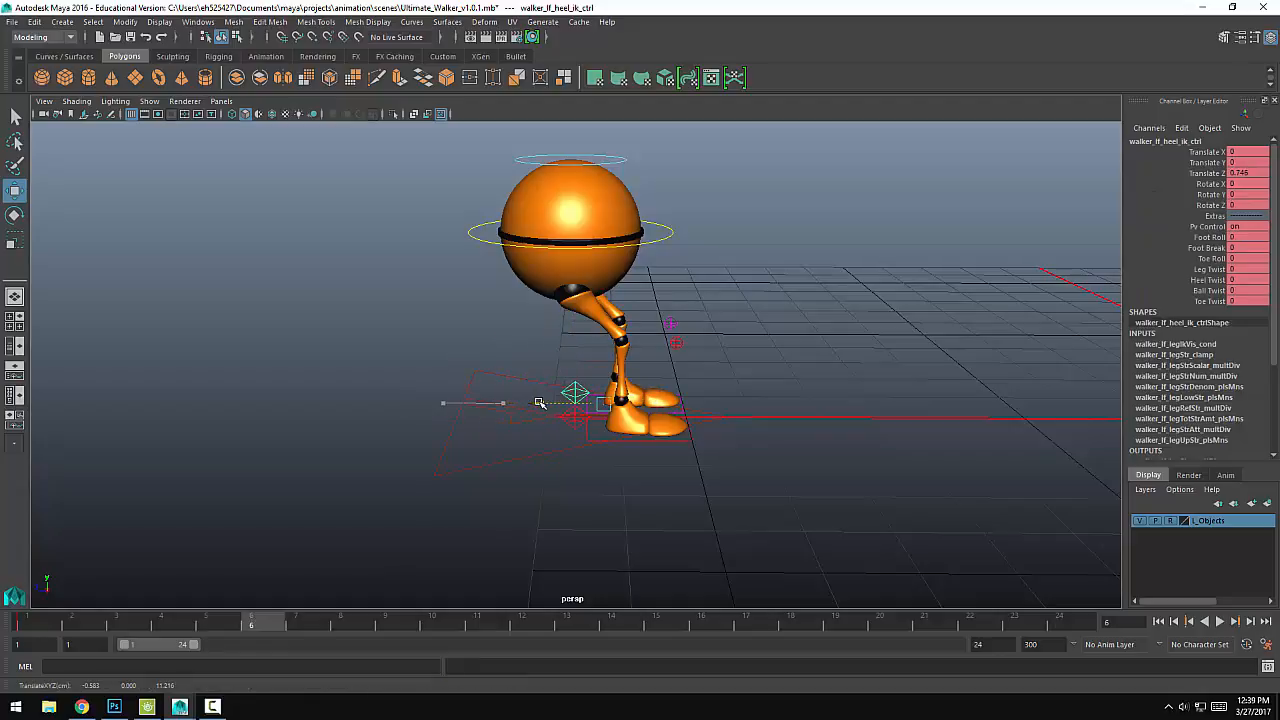
left_click(576, 418)
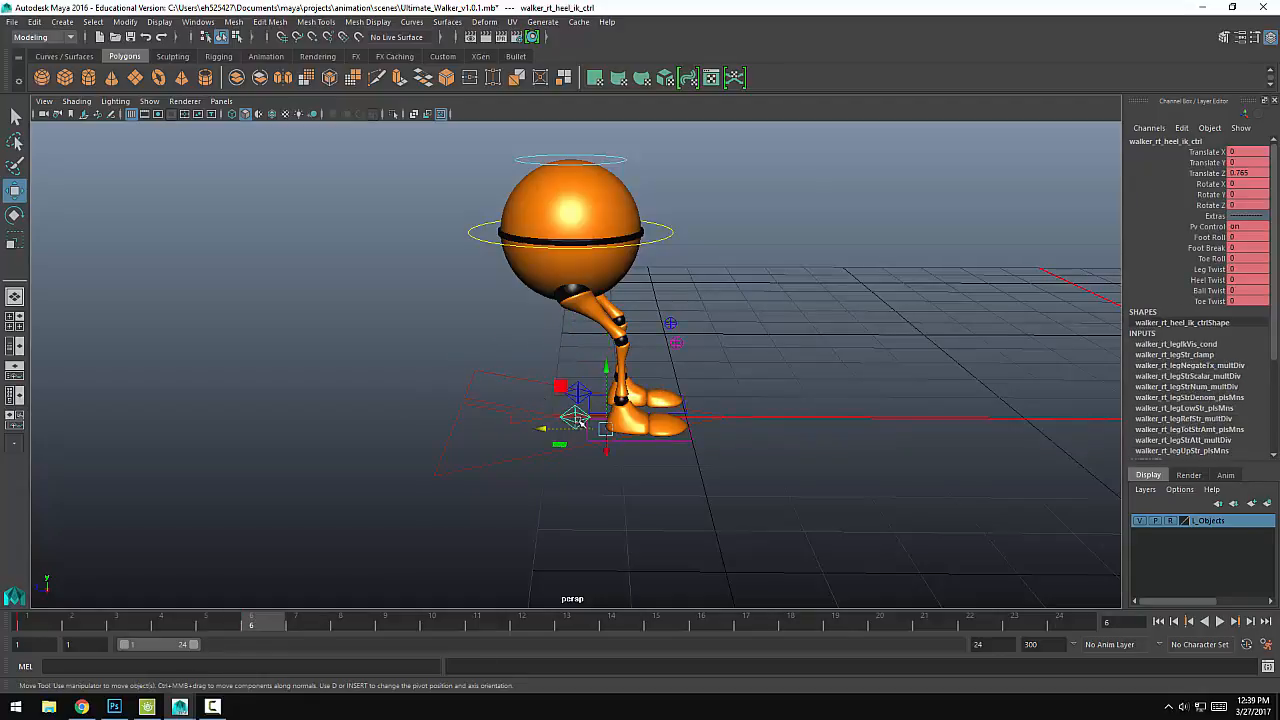
key("s")
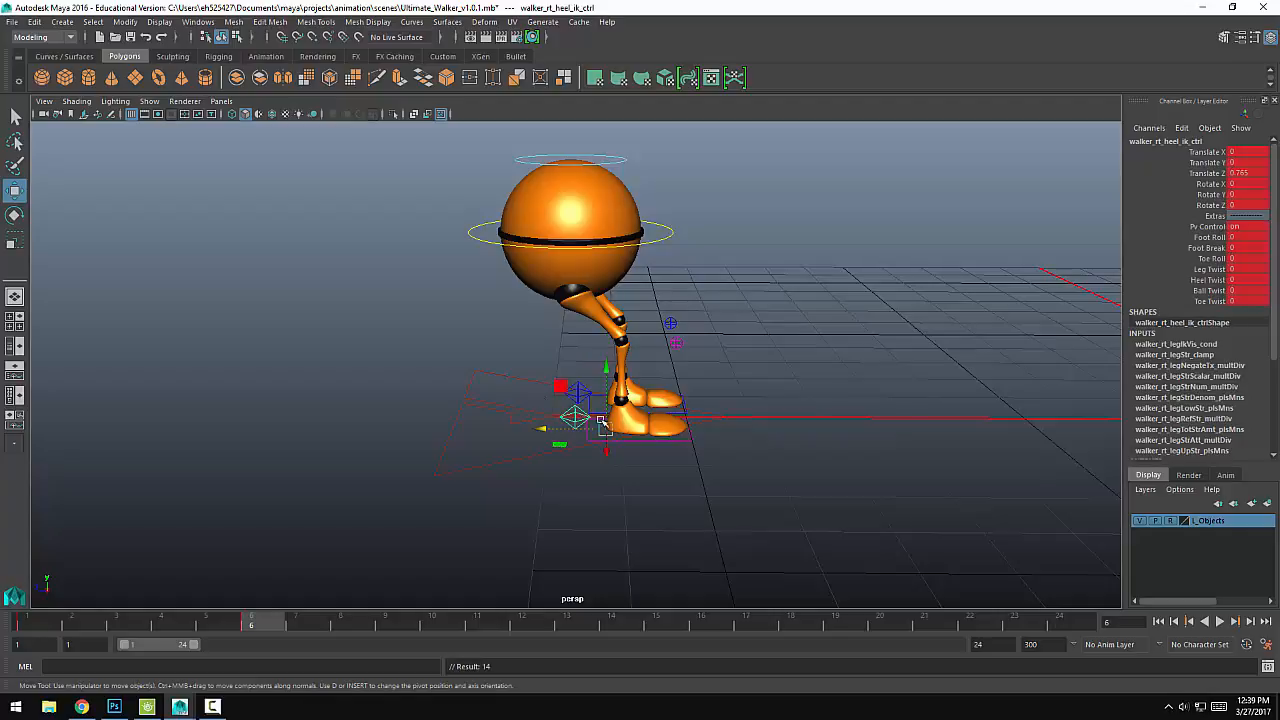
Step: Shift the main body control forward over the feet to about Z -0.956 and key it at frame 6
left_click(520, 163)
left_click_drag(512, 231, 572, 233)
left_click_drag(640, 168, 645, 143)
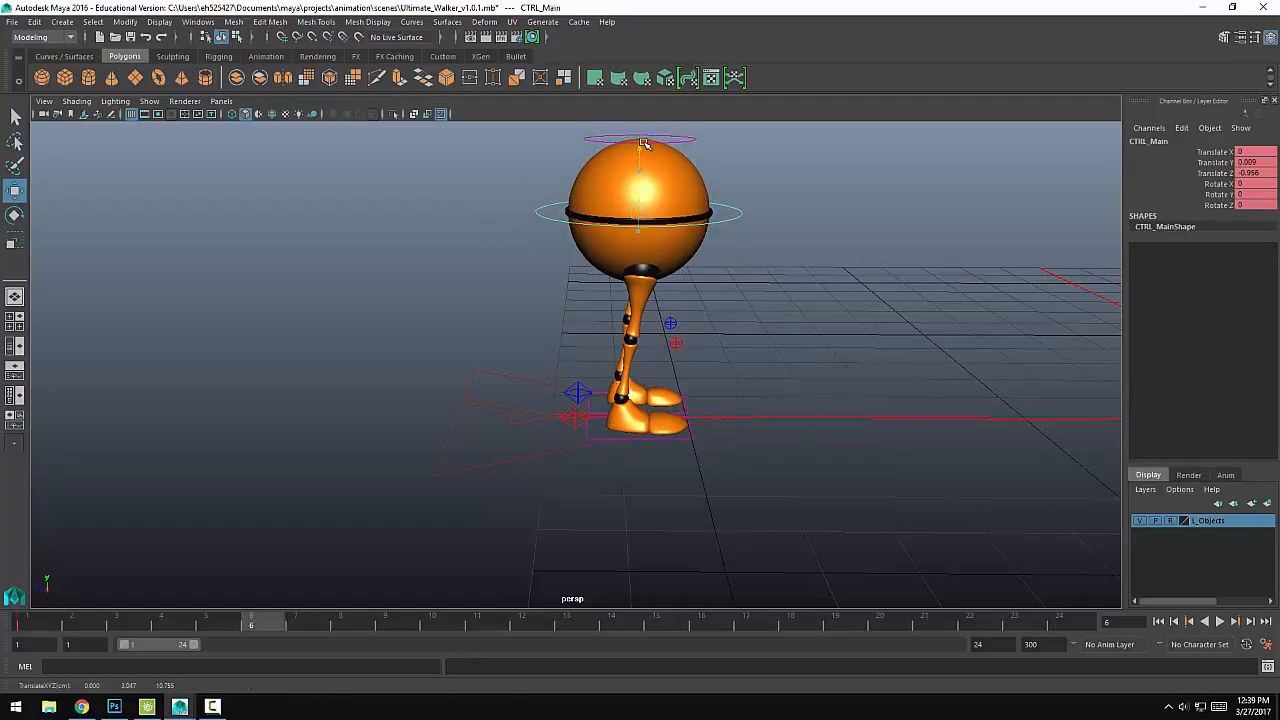
mouse_move(243, 628)
left_mouse_down()
mouse_move(215, 627)
mouse_move(296, 625)
mouse_move(70, 626)
mouse_move(265, 622)
left_mouse_up()
left_click_drag(491, 221, 575, 232)
key("s")
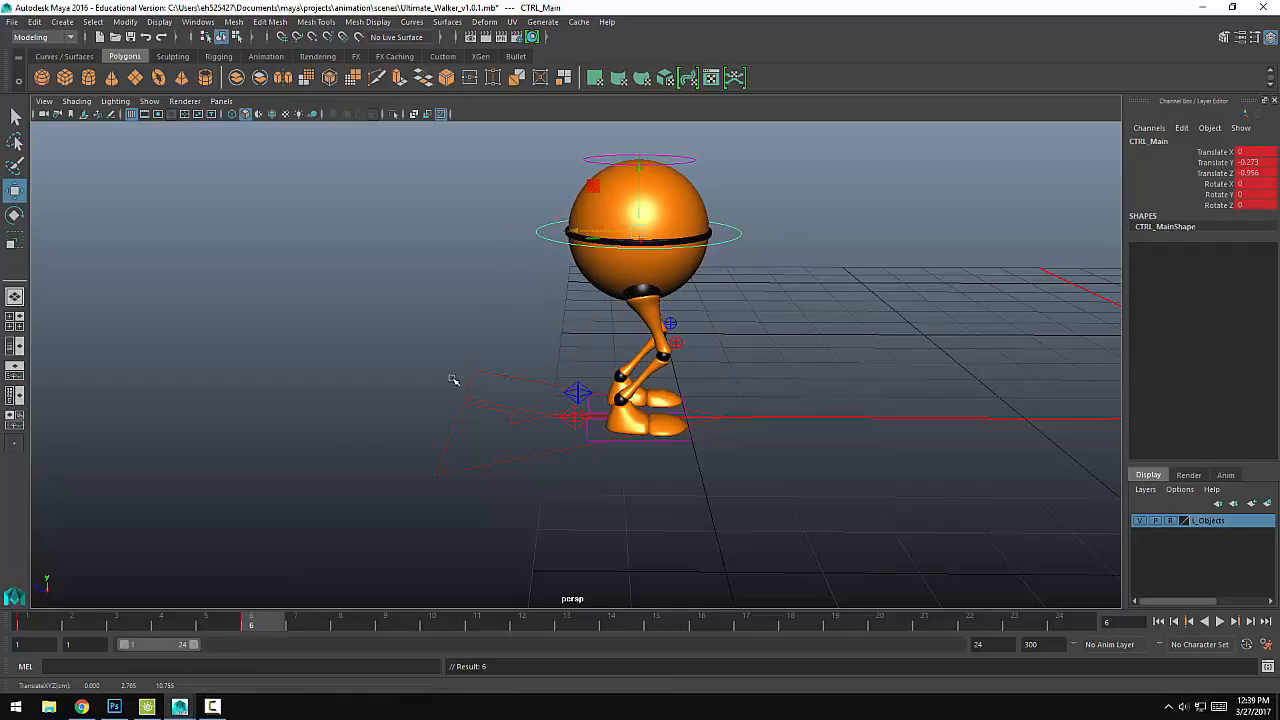
Step: At frame 12, step the left heel control forward to about Z 1.688
left_click_drag(243, 630, 521, 626)
left_click(588, 398)
left_click_drag(543, 403, 618, 402)
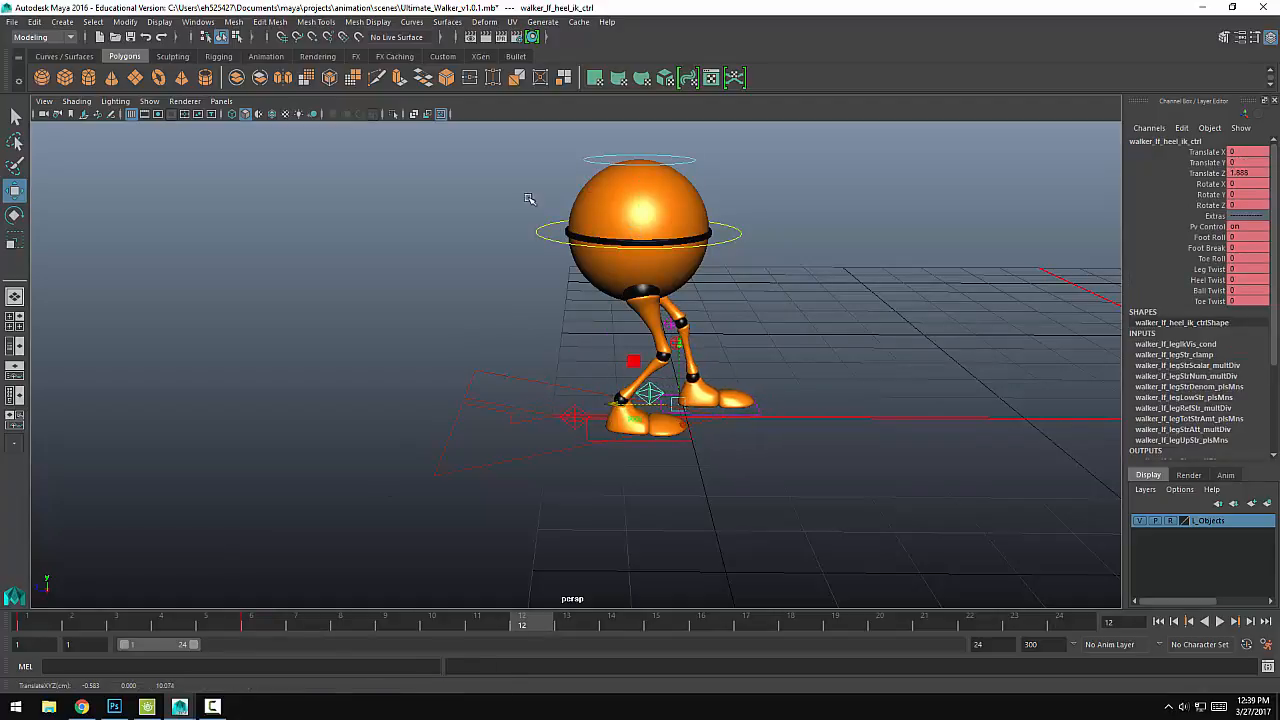
Step: Move the main body control forward to about Z -1.552 at frame 12 without keying it
left_click(540, 243)
left_click_drag(574, 231, 616, 231)
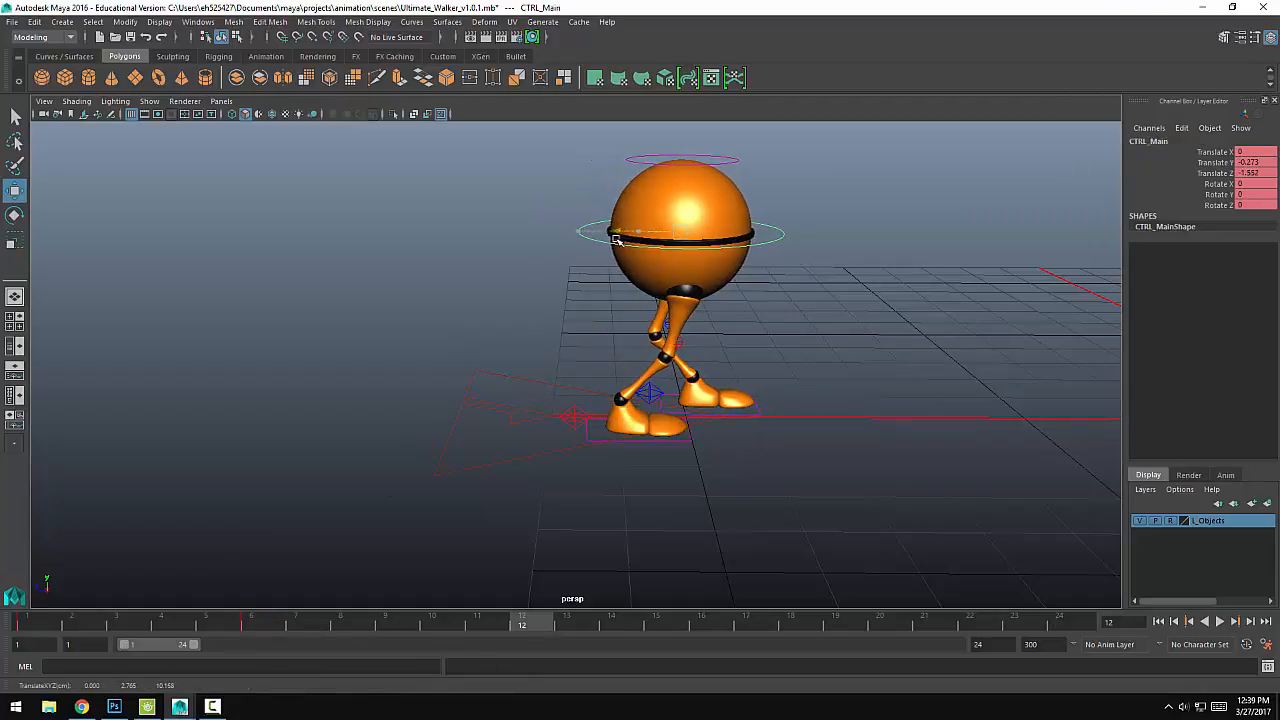
left_click_drag(733, 358, 718, 335, "alt")
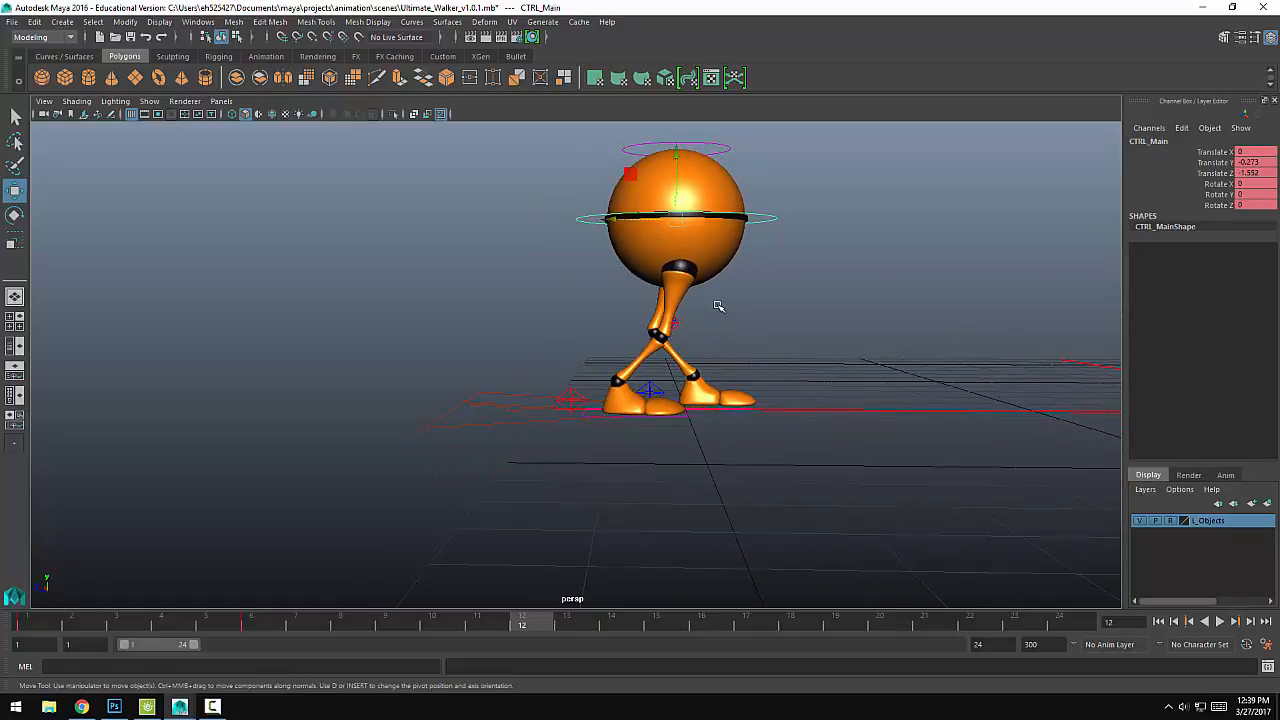
Step: Move both knee pole vector controls forward to about Z 2.151, in front of the legs, and key them at frame 12
left_click(667, 330)
left_click_drag(615, 323, 731, 333)
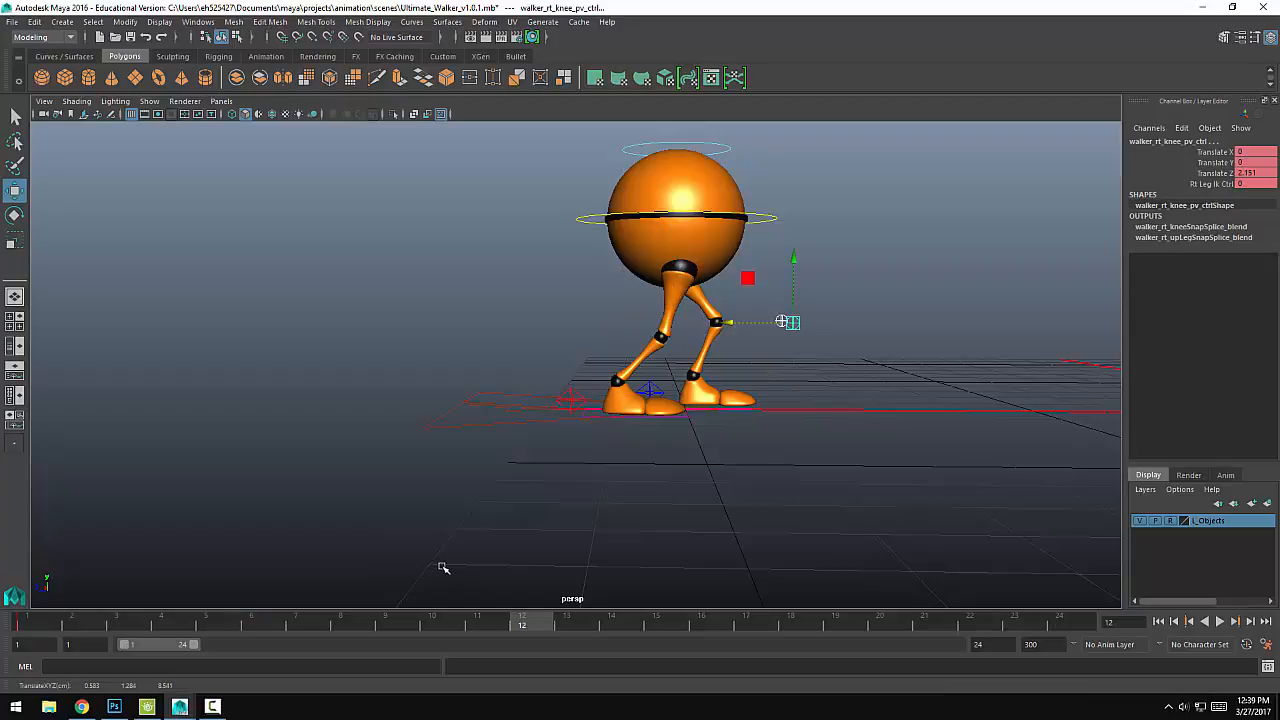
key("s")
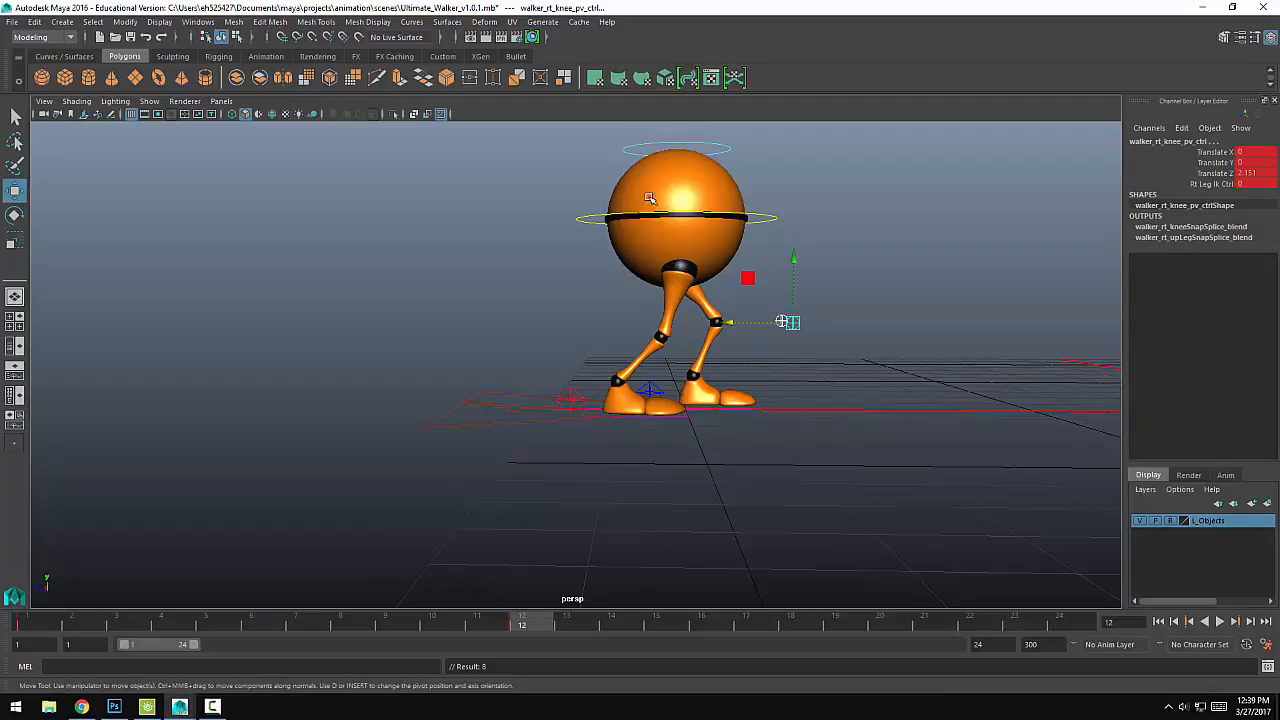
Step: Key the right heel control at frame 12, shift the left heel control slightly further forward and key it, and preview the animation
left_click(568, 396)
key("s")
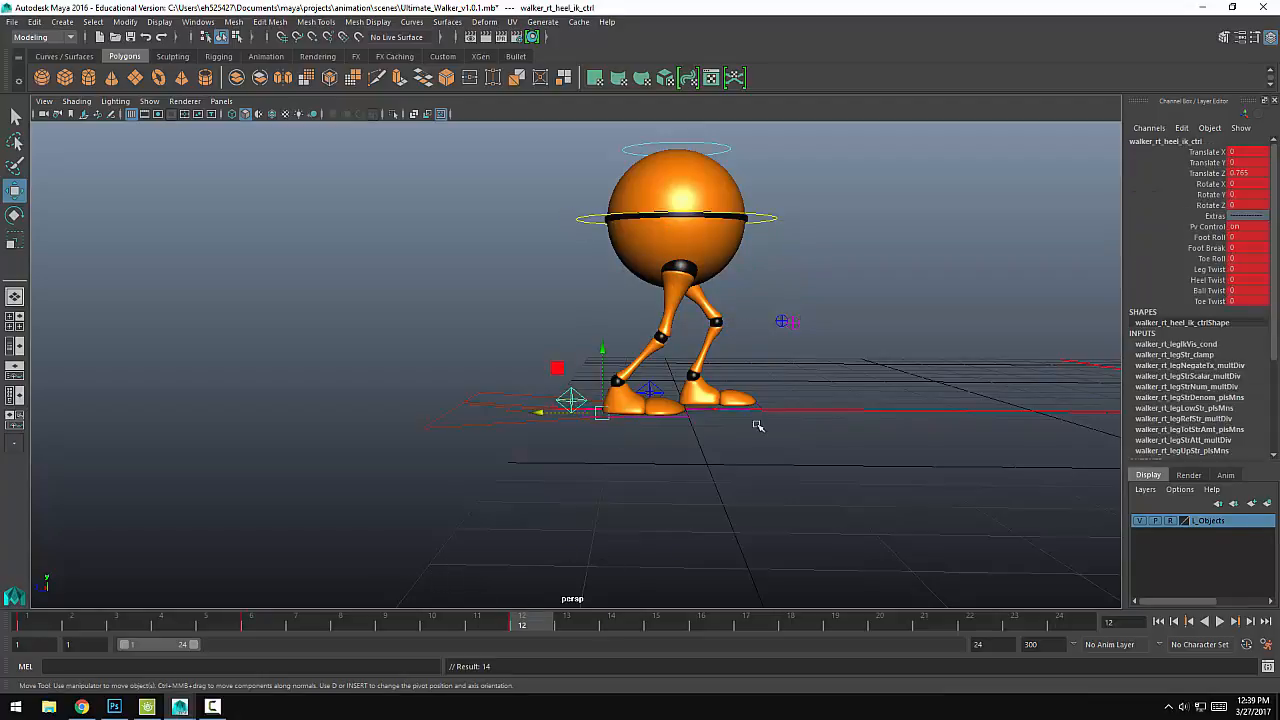
left_click(648, 393)
left_click_drag(603, 404, 629, 405)
key("s")
key("alt+v")
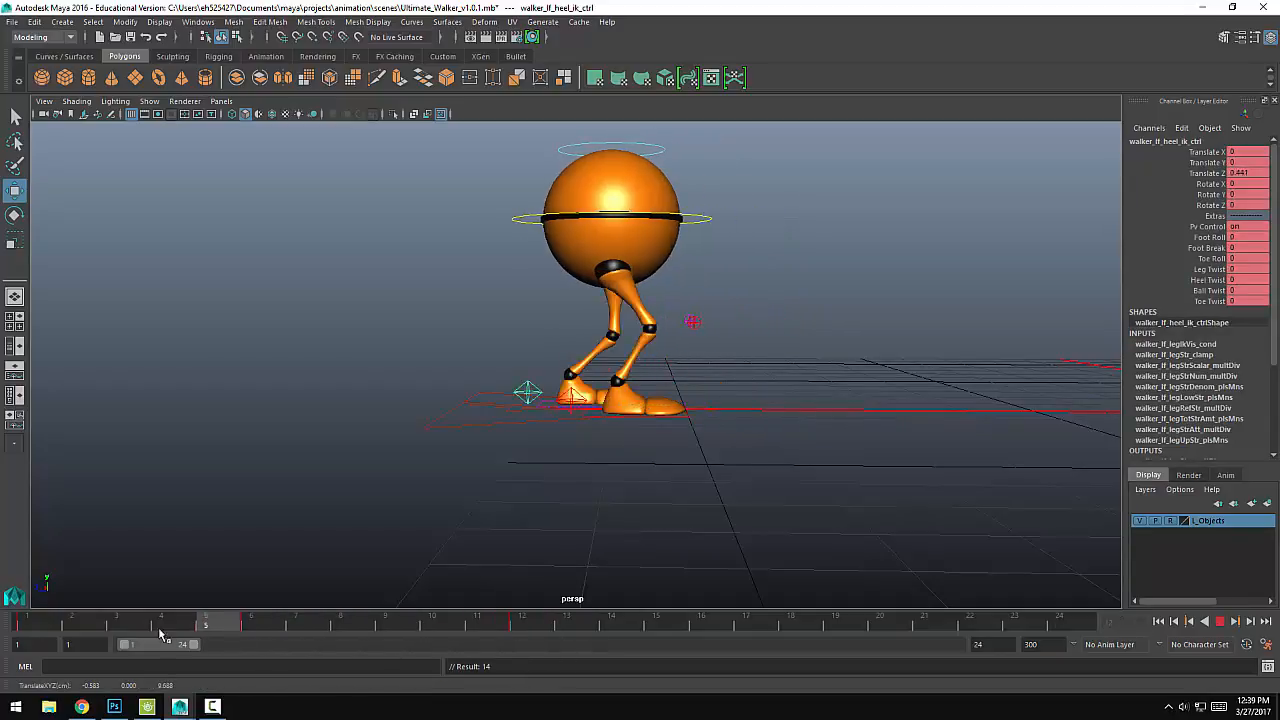
key("alt+v")
Step: At frame 12, move the main body control forward to about Z -1.549, key it and play back the animation
left_click(537, 215)
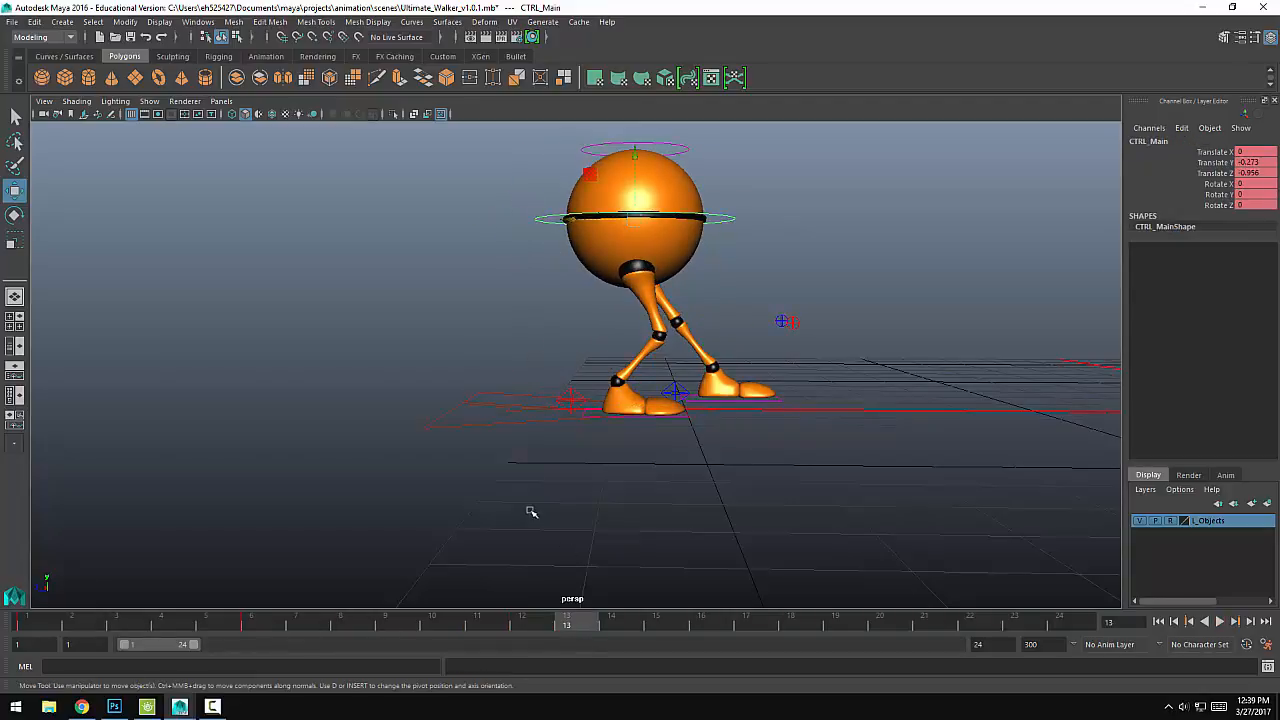
left_click_drag(511, 630, 521, 630)
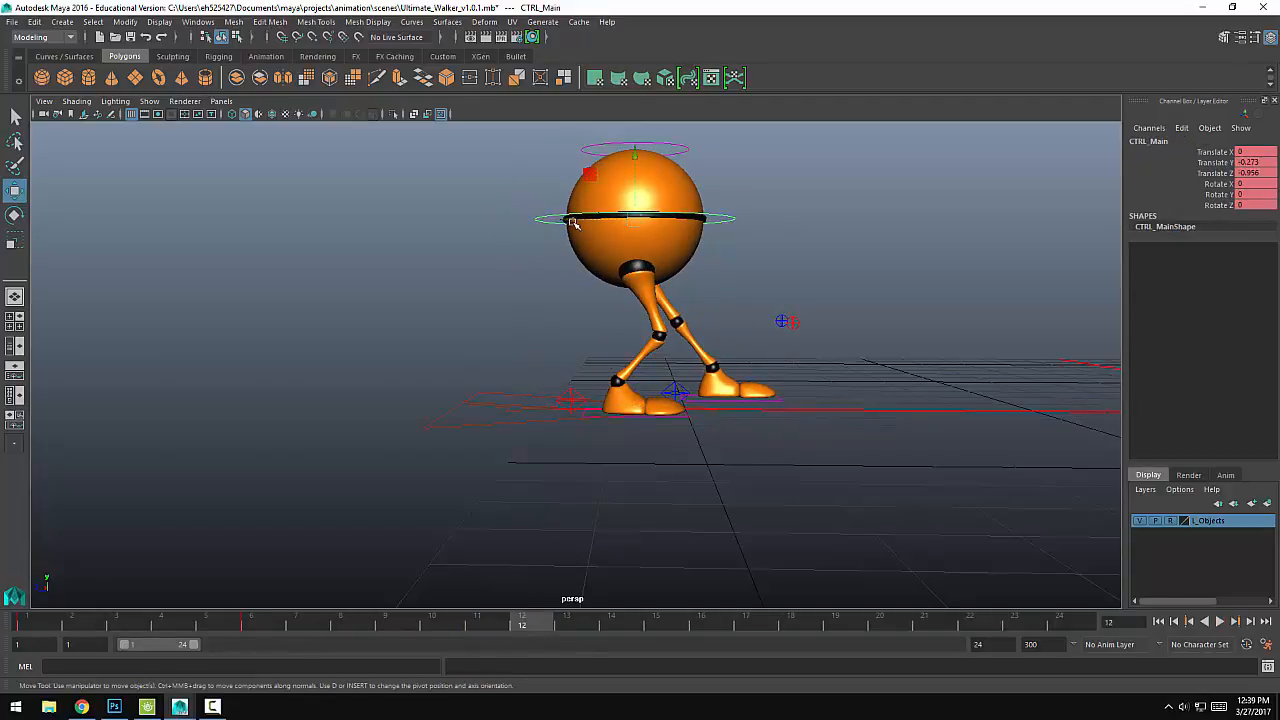
left_click_drag(573, 223, 610, 219)
key("s")
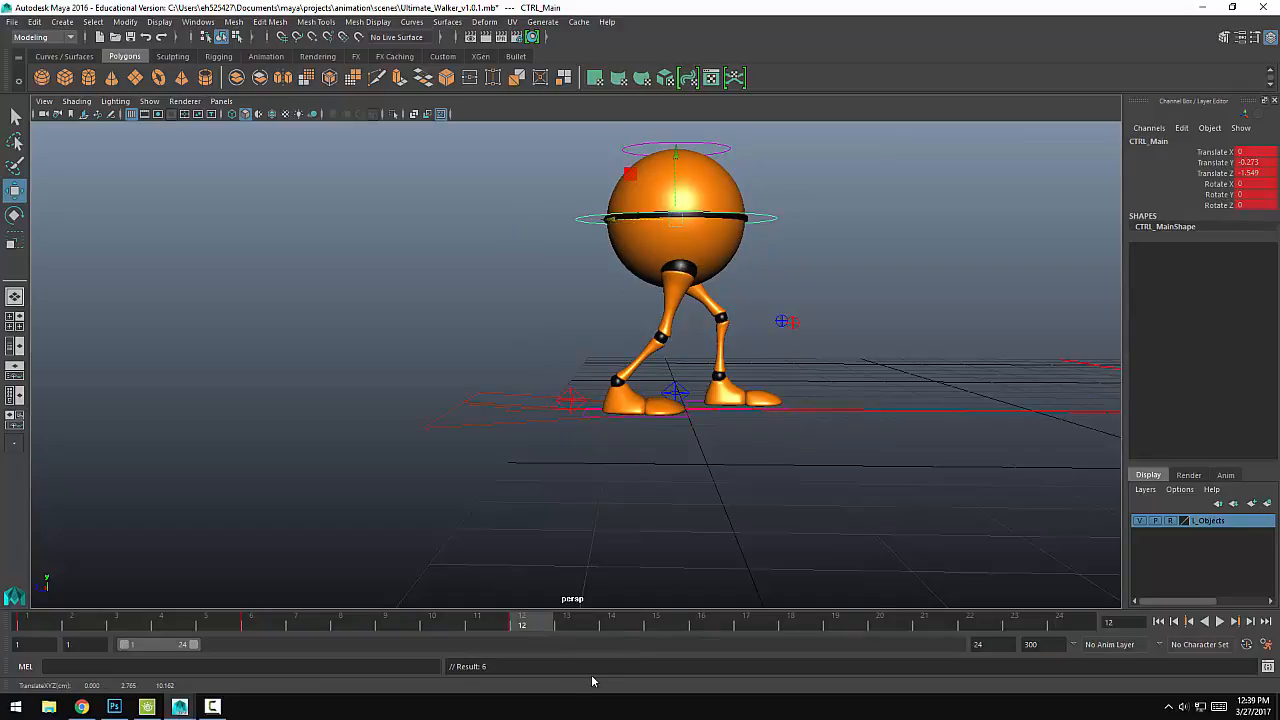
key("alt+v")
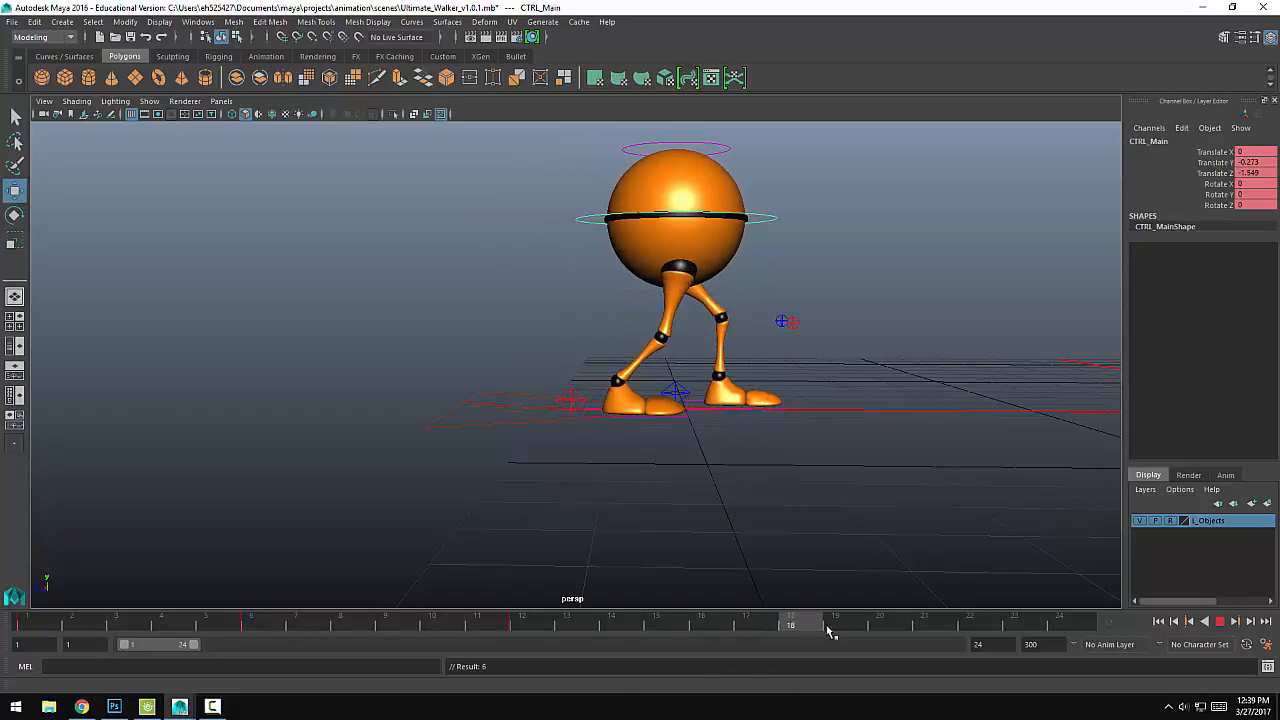
Step: At frame 17, move the right heel control forward to about Z 2.337 and the main body control to about Z -2.459, keying both
left_click_drag(828, 629, 752, 628)
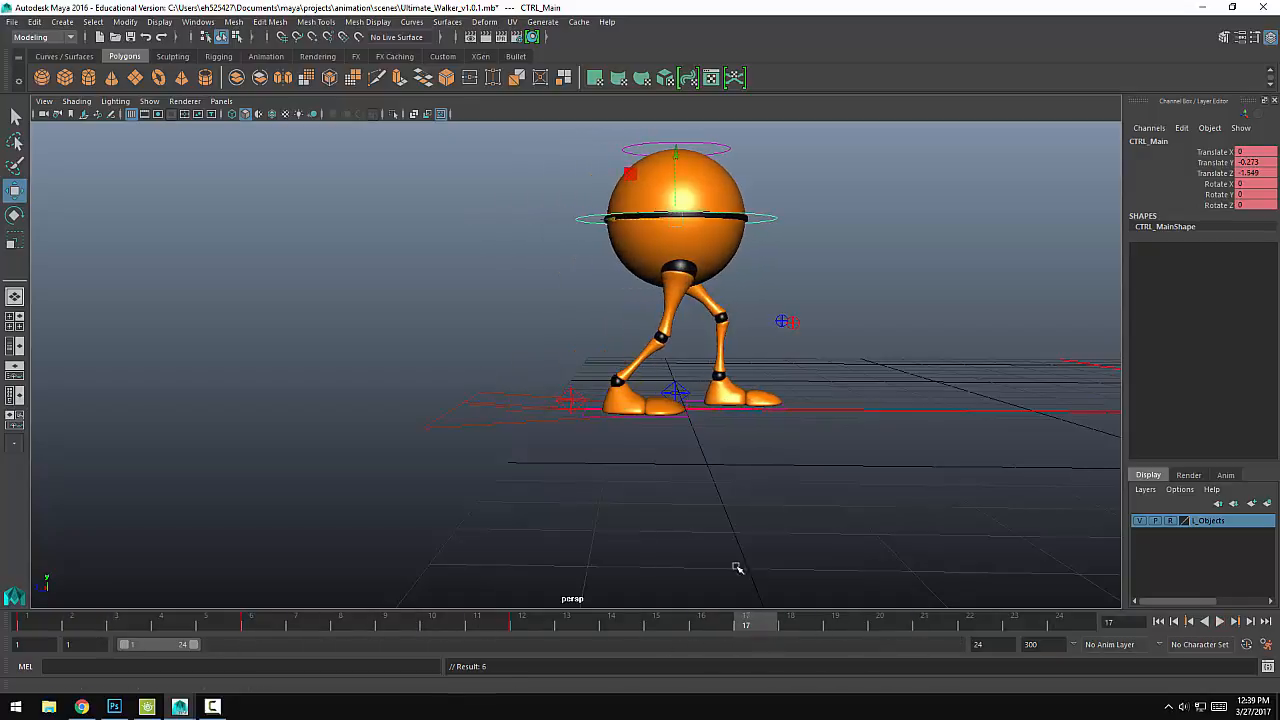
left_click(576, 392)
left_click(565, 404)
left_click_drag(545, 413, 650, 416)
key("s")
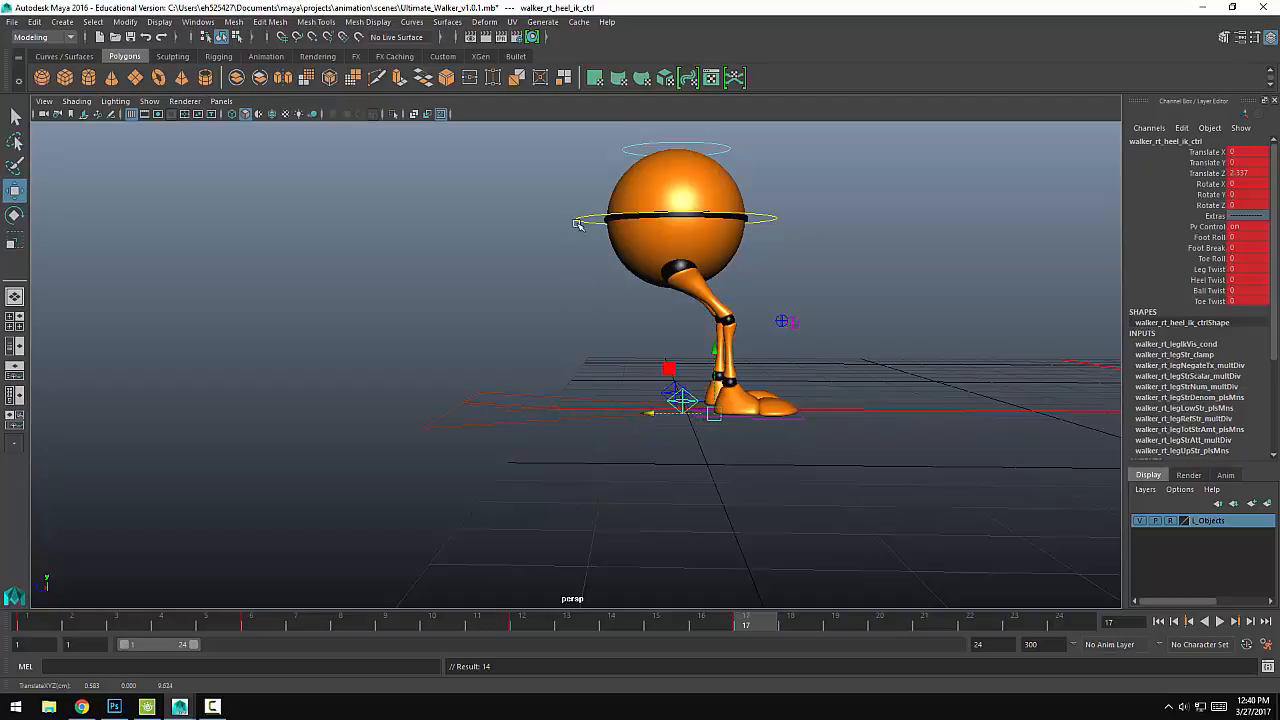
left_click(579, 220)
left_click_drag(600, 224, 674, 229)
key("s")
Step: Key the left heel control in place at frame 17 and play back the animation
left_click(670, 379)
left_click(675, 392)
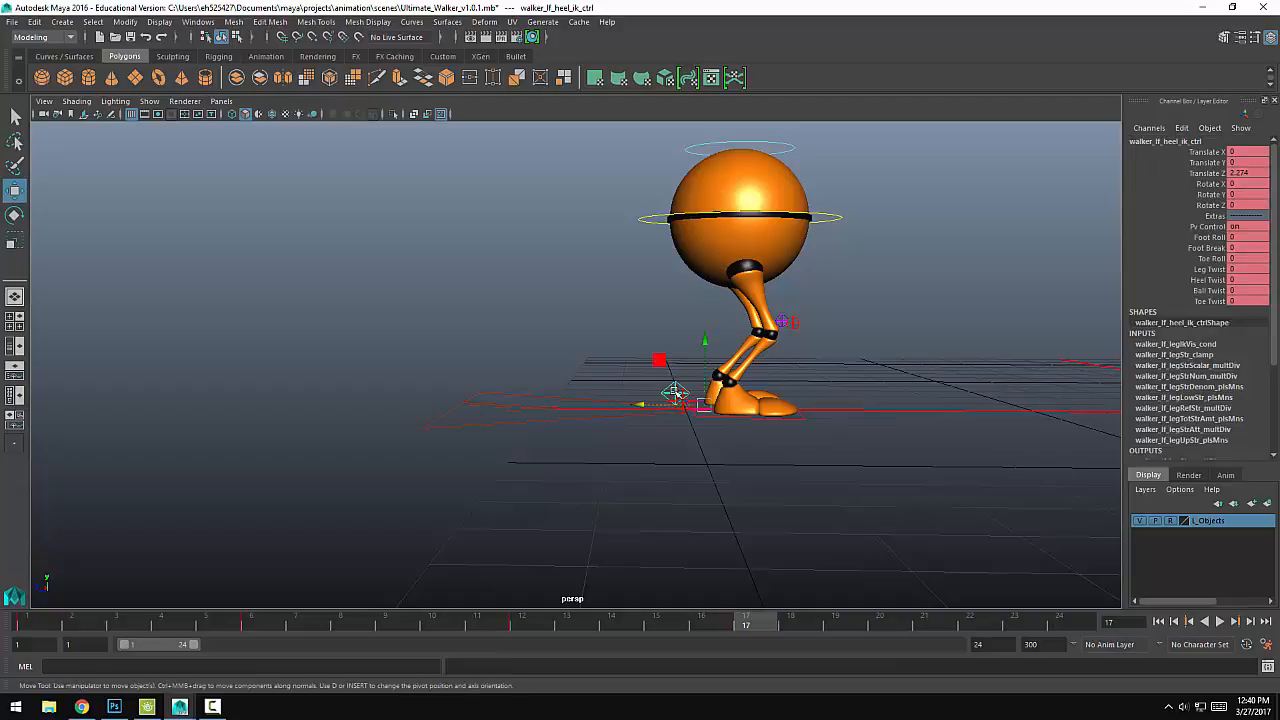
key("s")
key("alt+v")
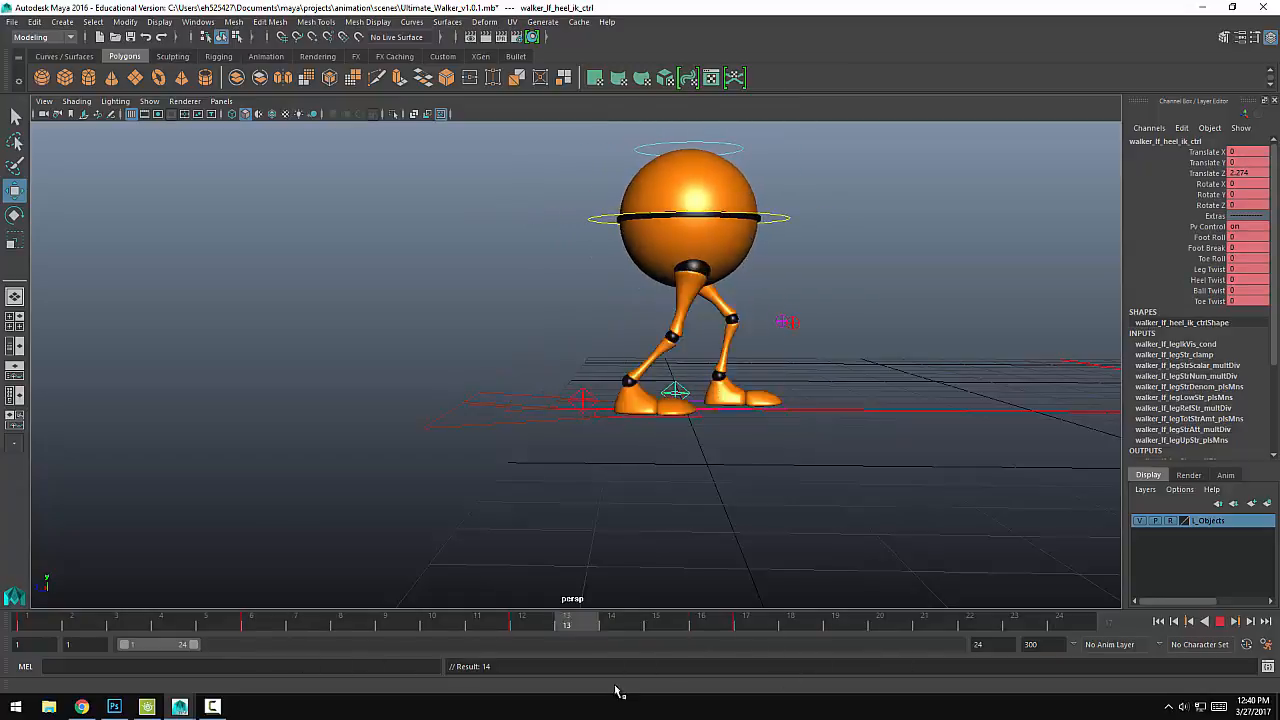
key("alt+v")
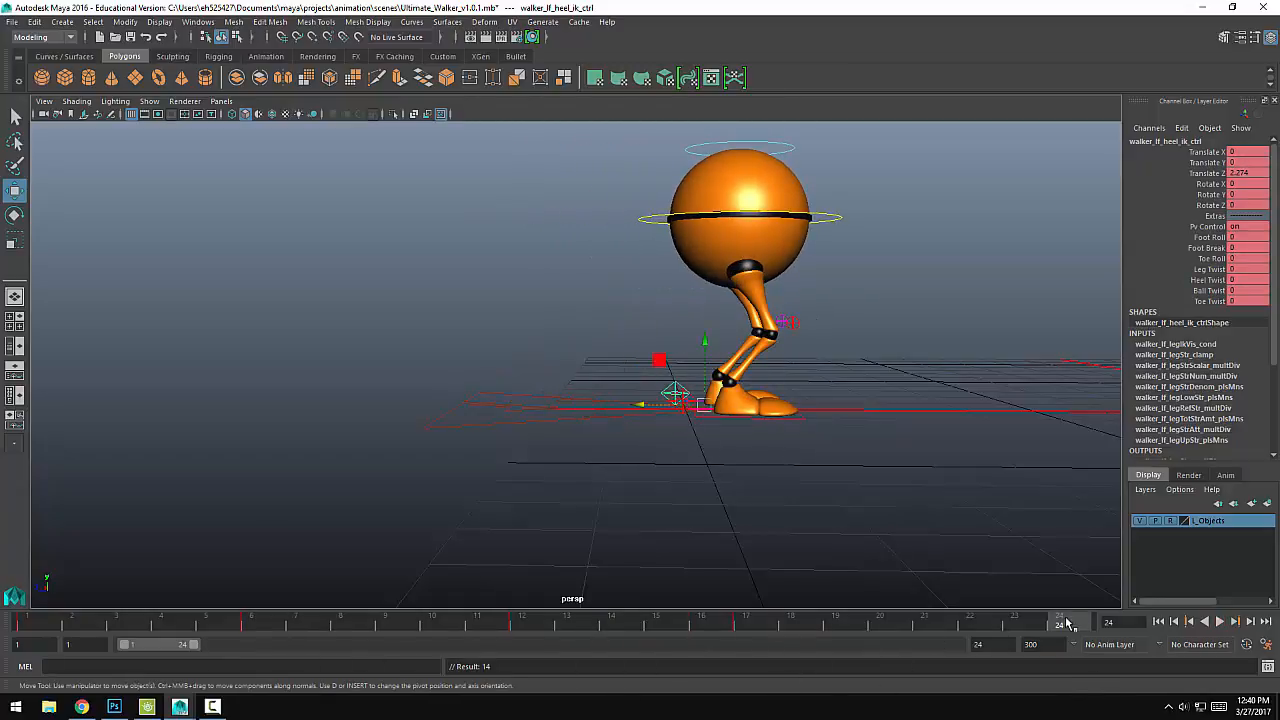
key("alt+v")
key("alt+v")
Step: At frame 24, move the right heel control forward to about Z 3.768 and bring the main body control forward over the legs
left_click(672, 408)
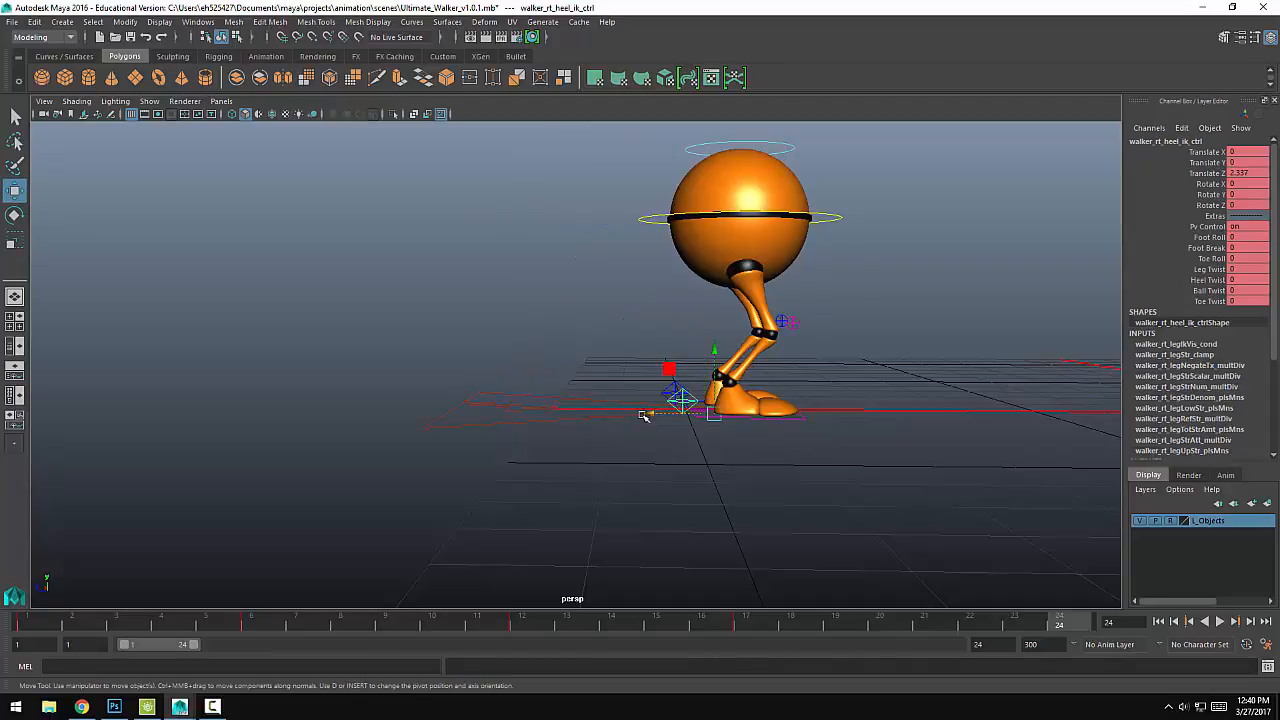
left_click_drag(644, 416, 697, 408)
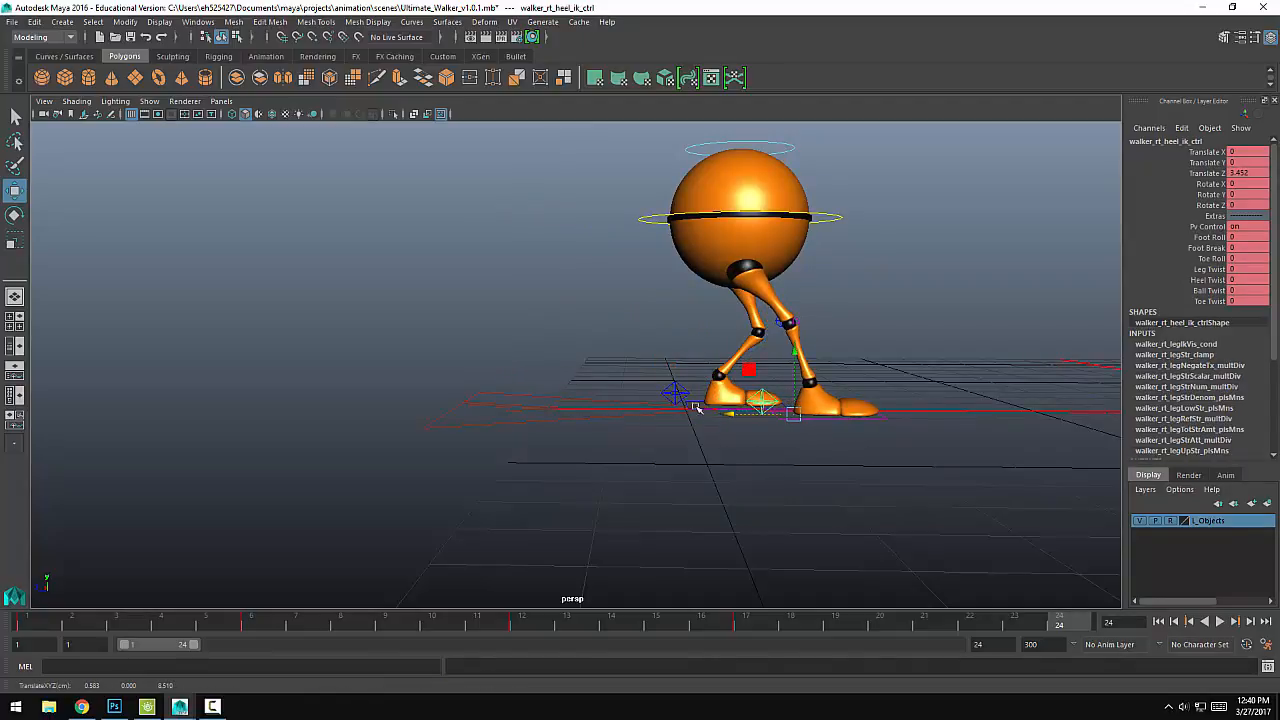
left_click(710, 395)
left_click(652, 226)
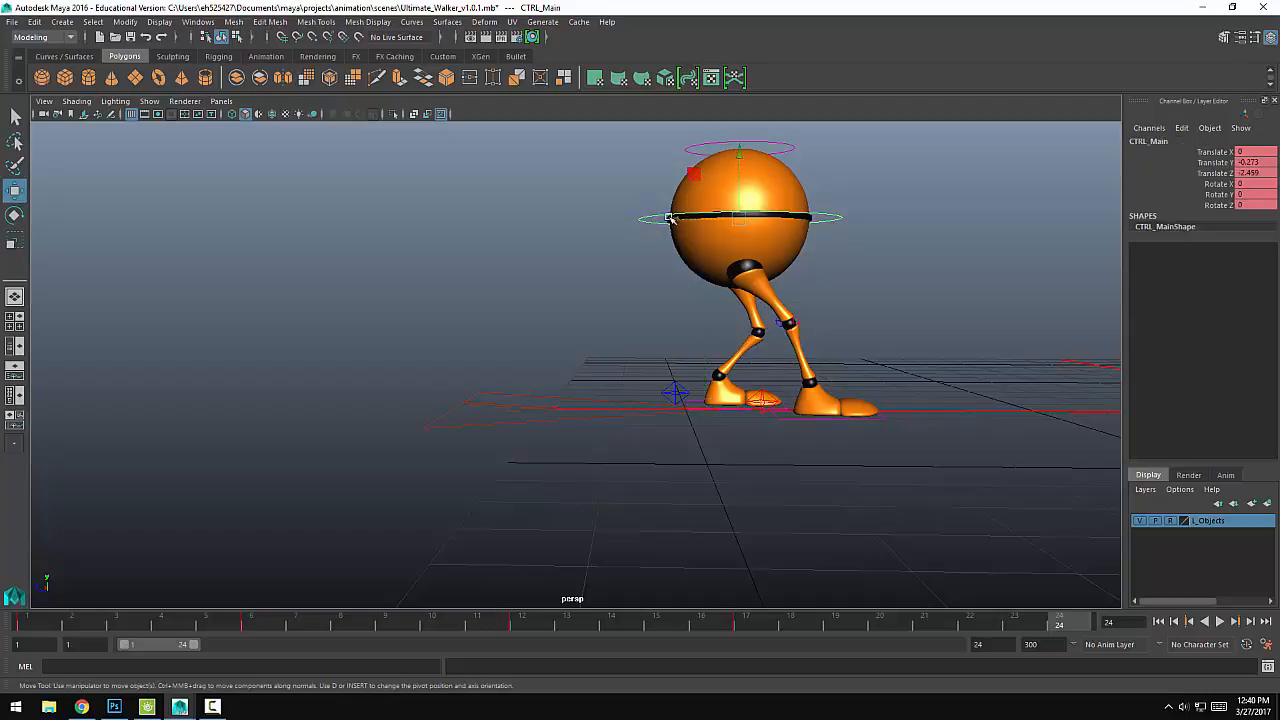
left_click_drag(685, 218, 704, 228)
left_click(766, 400)
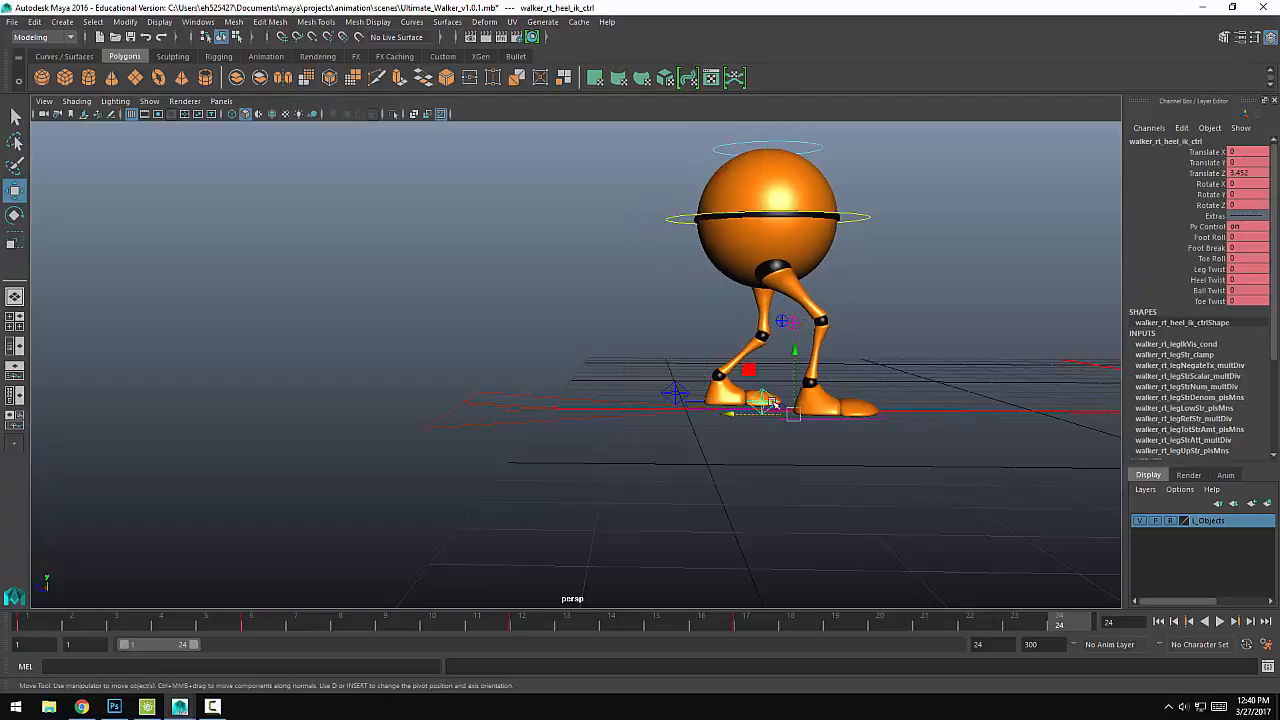
left_click_drag(731, 417, 755, 417)
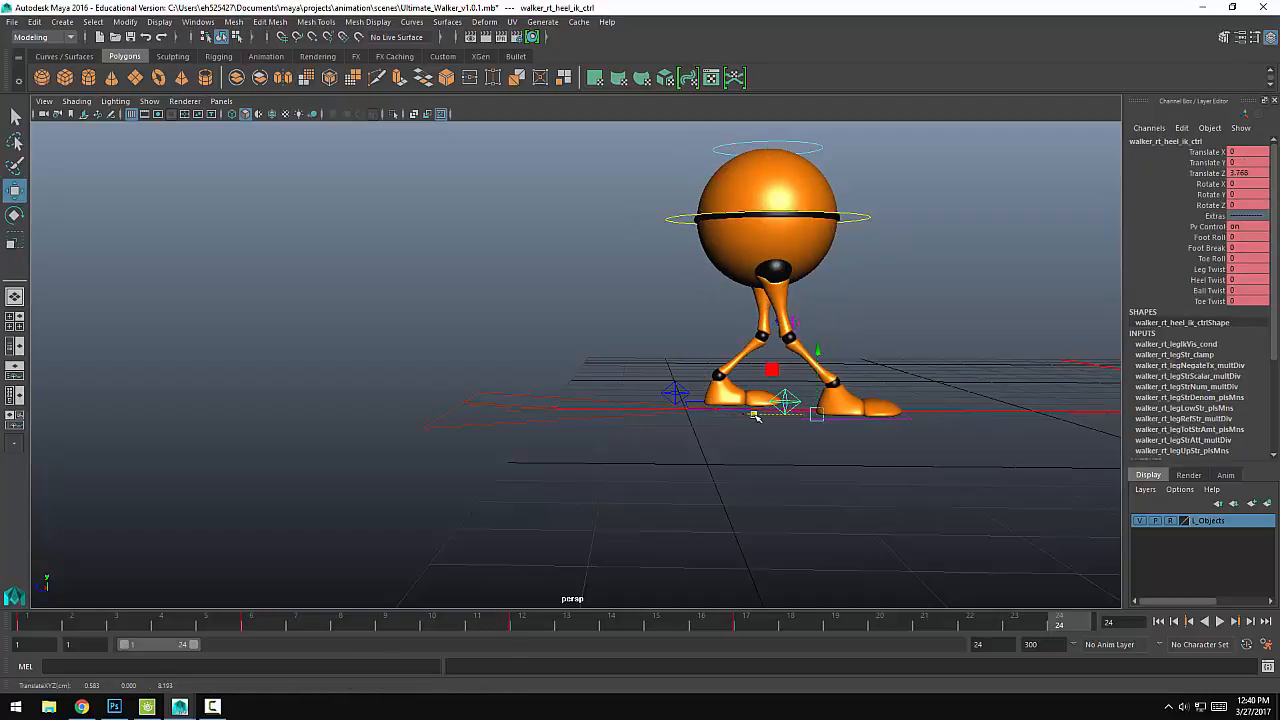
Step: Move both knee pole vector controls forward to about Z 3.028 and key them and the left heel control at frame 24
left_click(760, 345)
left_click_drag(731, 322, 794, 322)
key("s")
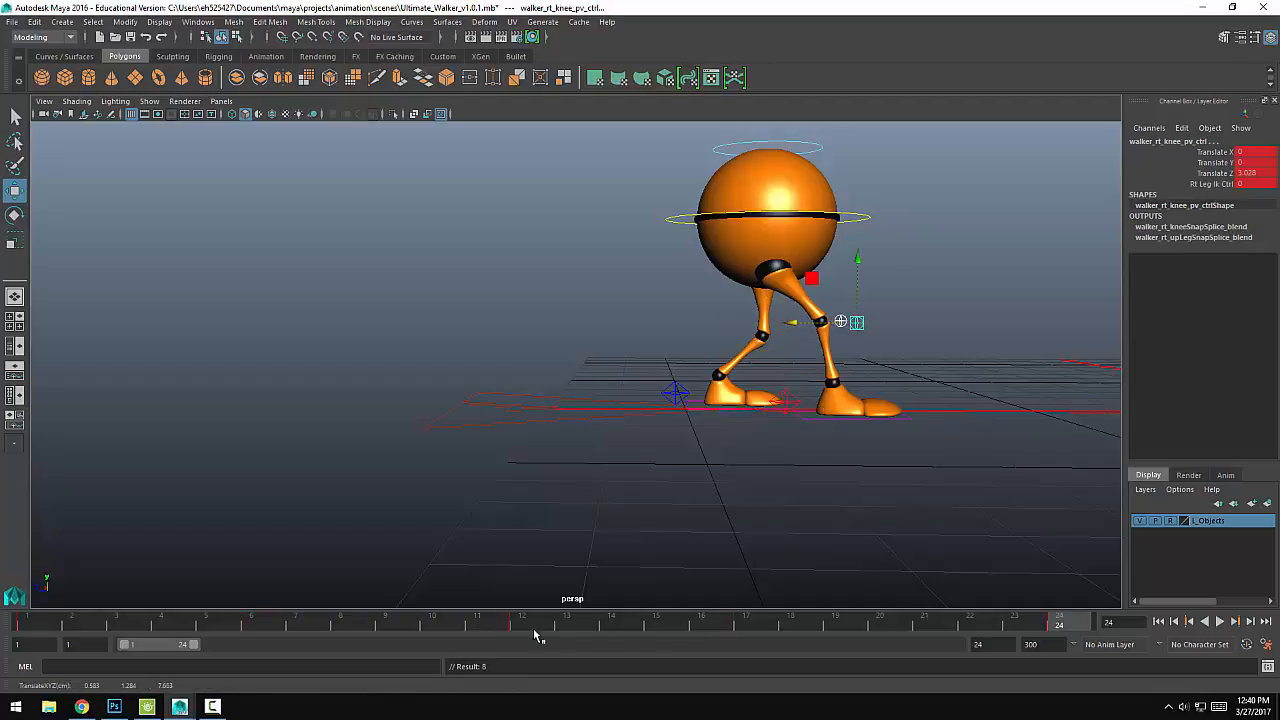
left_click(807, 404)
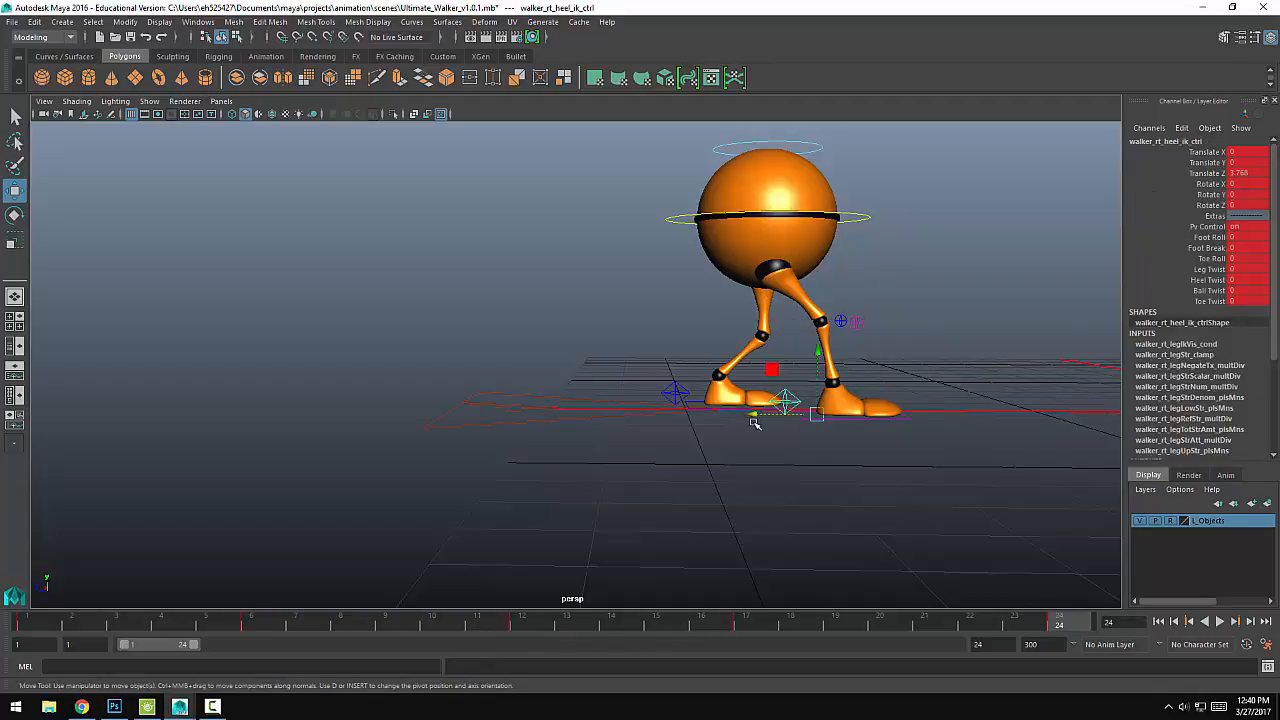
Step: Shift the main body control slightly forward to about Z -2.959, key it at frame 24 and play back the animation
left_click(684, 224)
middle_click_drag(697, 232, 708, 219)
key("alt+v")
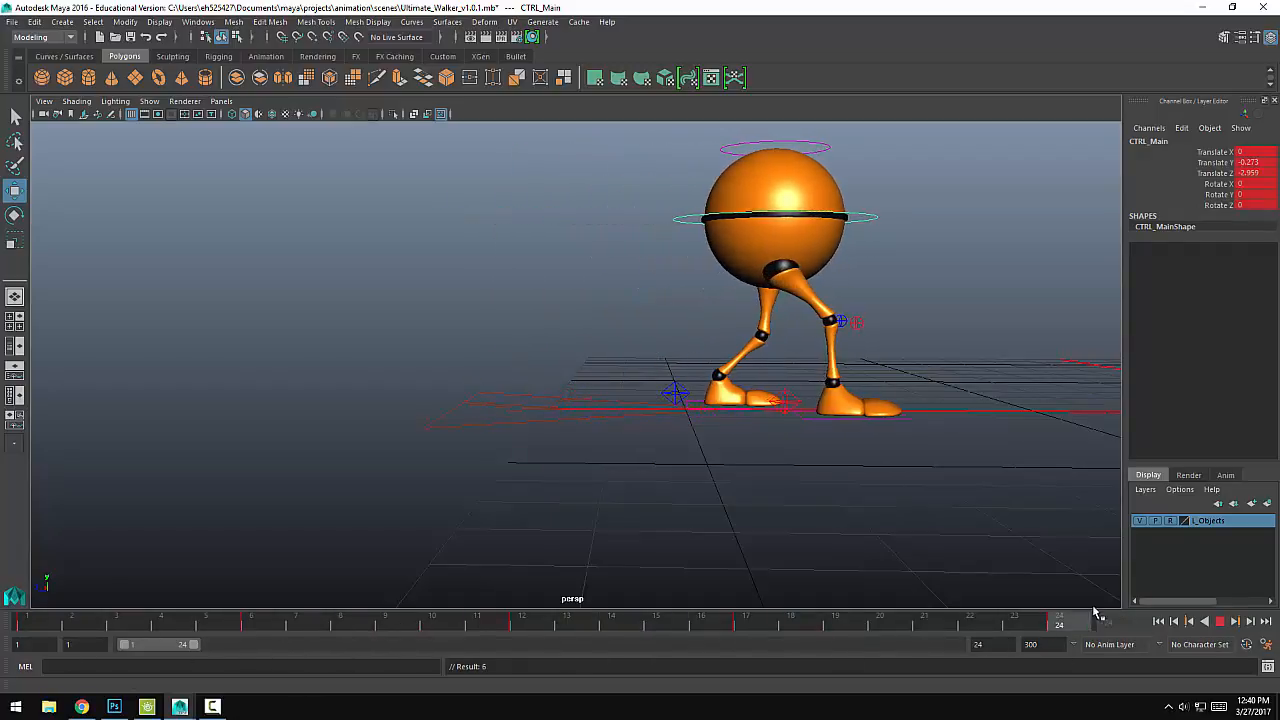
key("Escape")
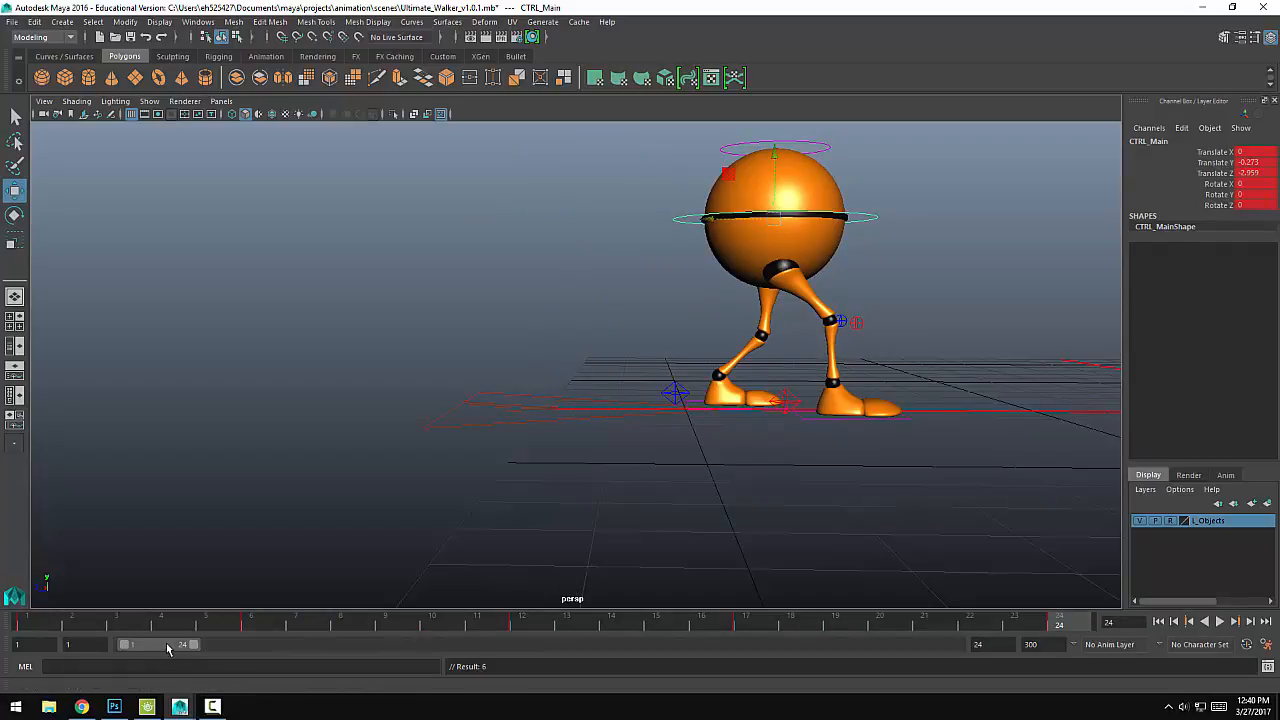
Step: Shift the playback range to frames 24–47 and, at frame 30, move the left heel control forward to about Z 3.807, keying both heels
left_click_drag(178, 650, 242, 648)
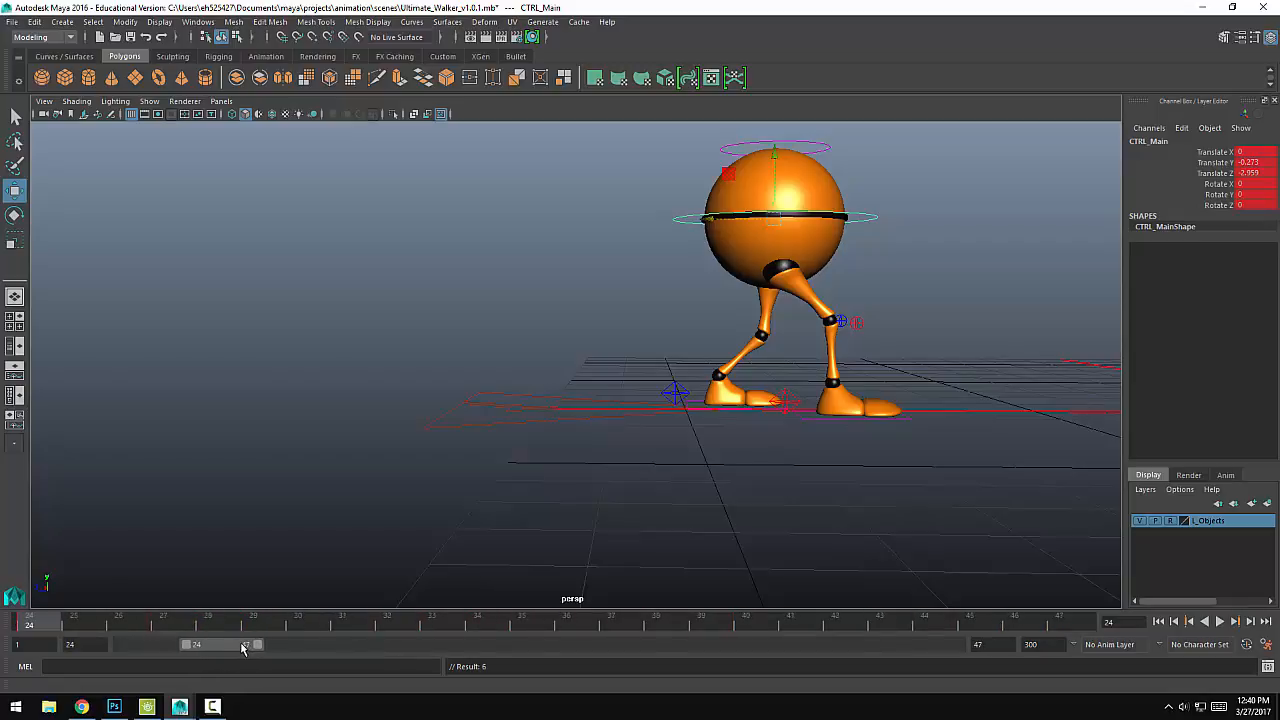
mouse_move(77, 626)
left_mouse_down()
mouse_move(88, 626)
mouse_move(43, 626)
mouse_move(302, 621)
left_mouse_up()
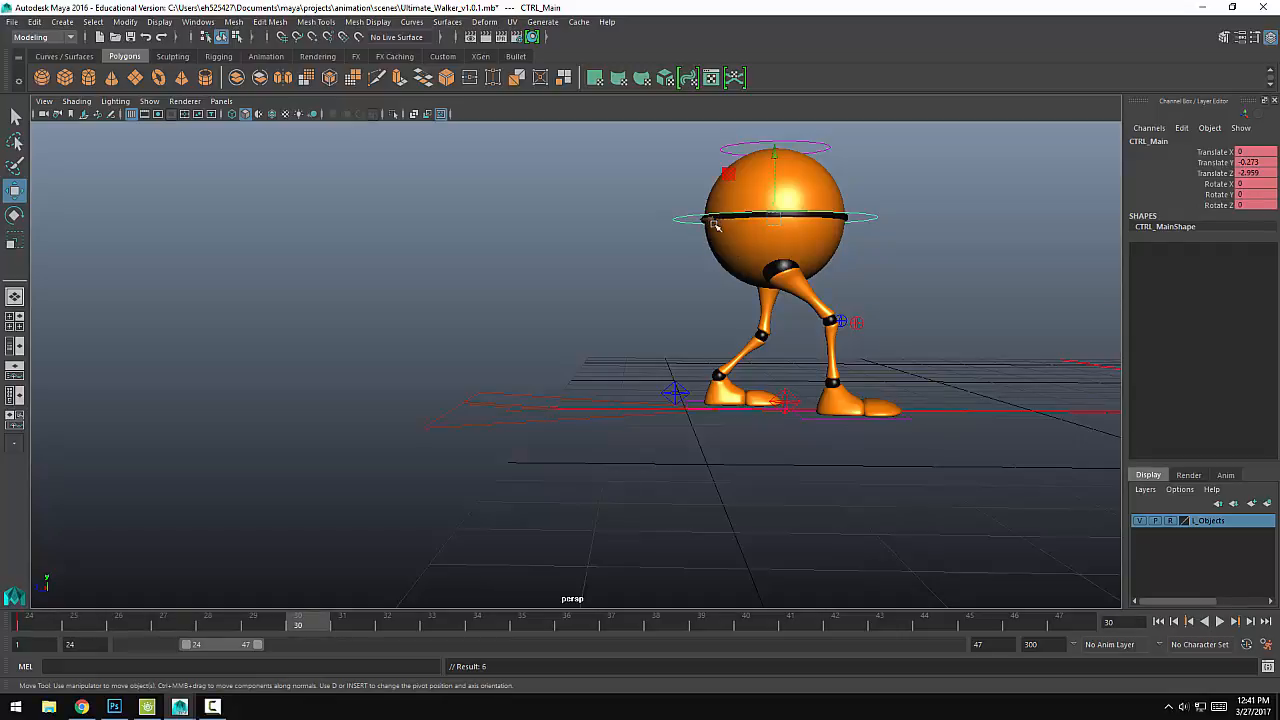
left_click(667, 394)
left_click_drag(643, 403, 743, 404)
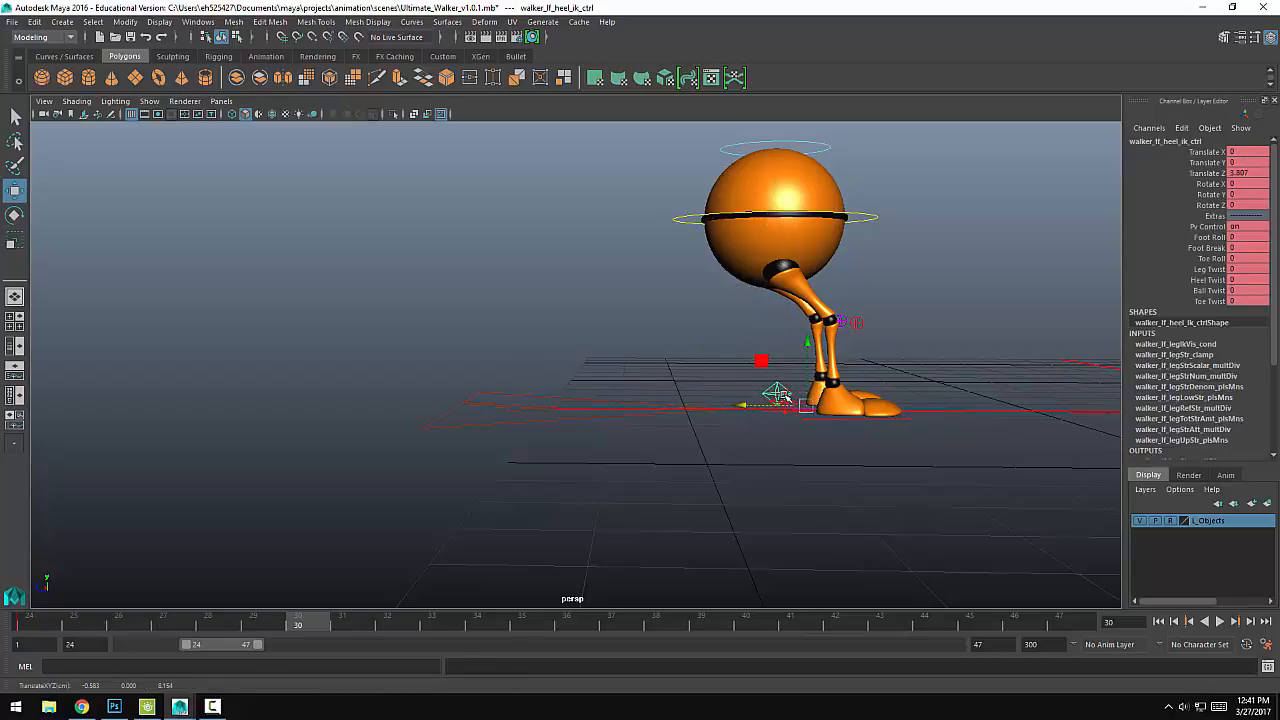
left_click(781, 419)
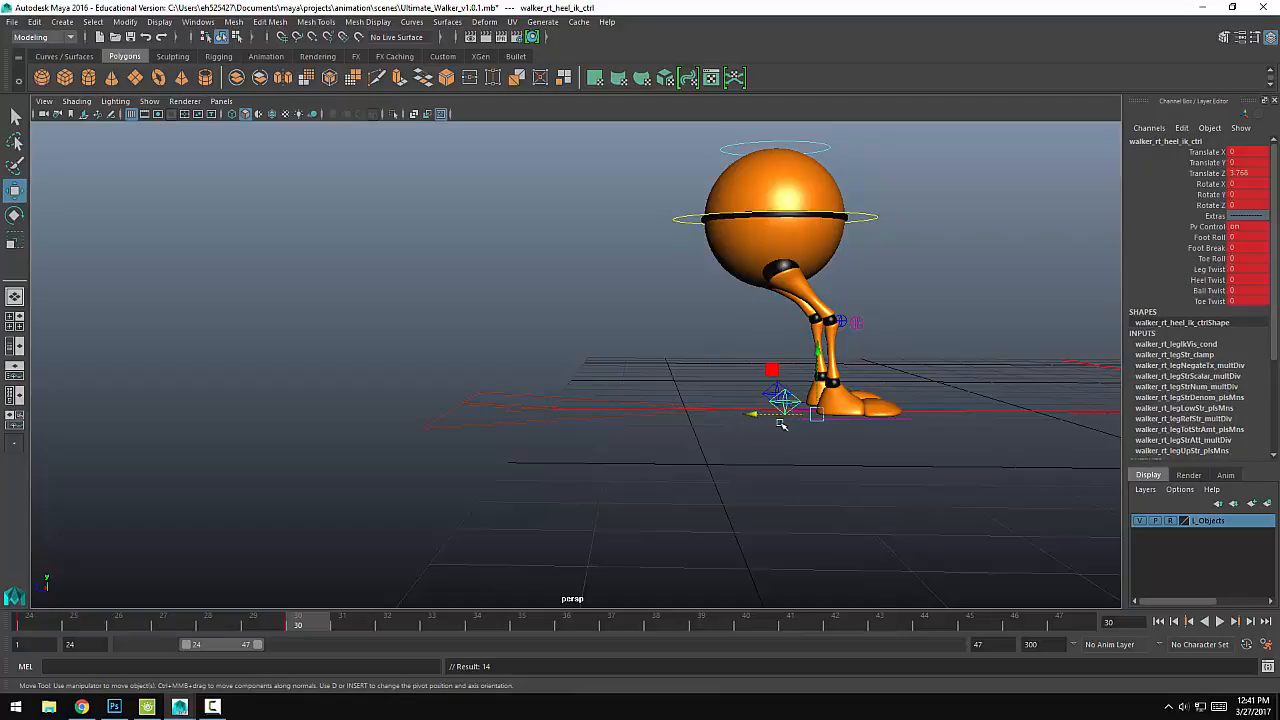
Step: At frame 30, move the main body control forward to about Z -3.851 and both knee pole vector controls to about Z 3.972, keying them
left_click(688, 219)
left_click_drag(709, 222, 768, 229)
left_click(857, 322)
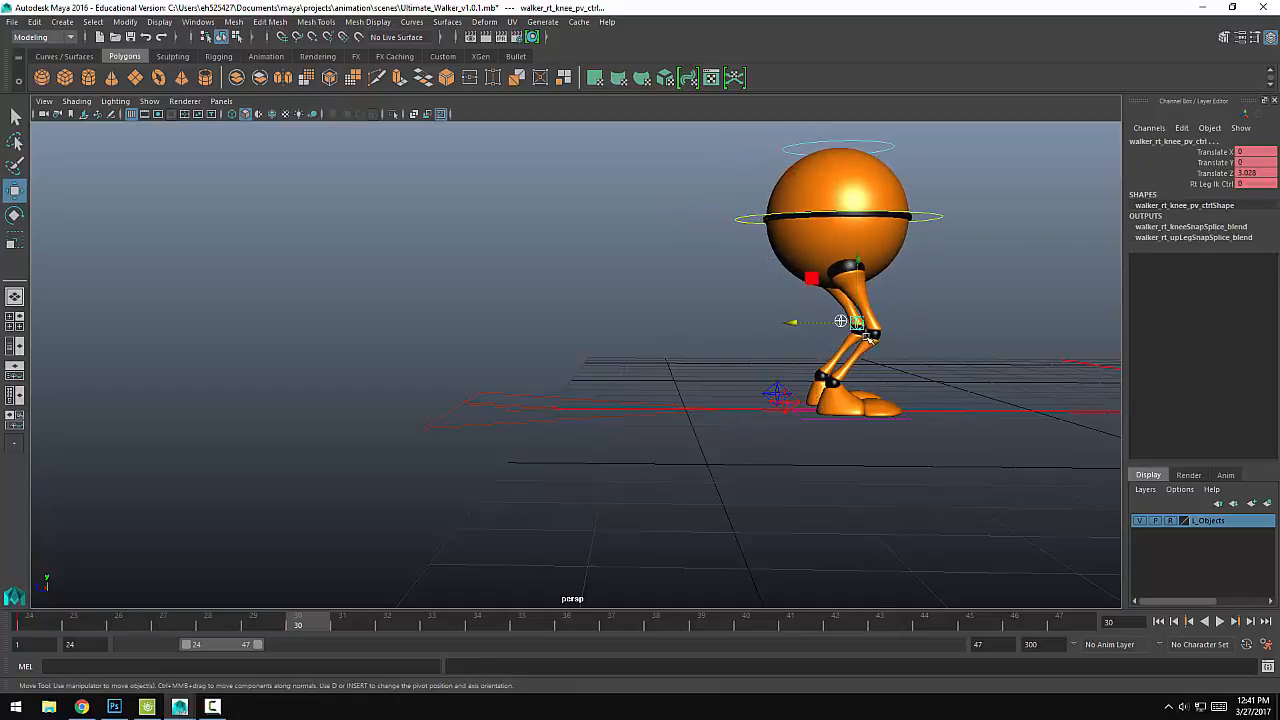
left_click_drag(798, 323, 866, 323)
Step: At frame 36, move the left heel control forward to about Z 5.47 and the main body control forward to about Z -4.663
mouse_move(259, 629)
left_mouse_down()
mouse_move(194, 629)
mouse_move(566, 624)
left_mouse_up()
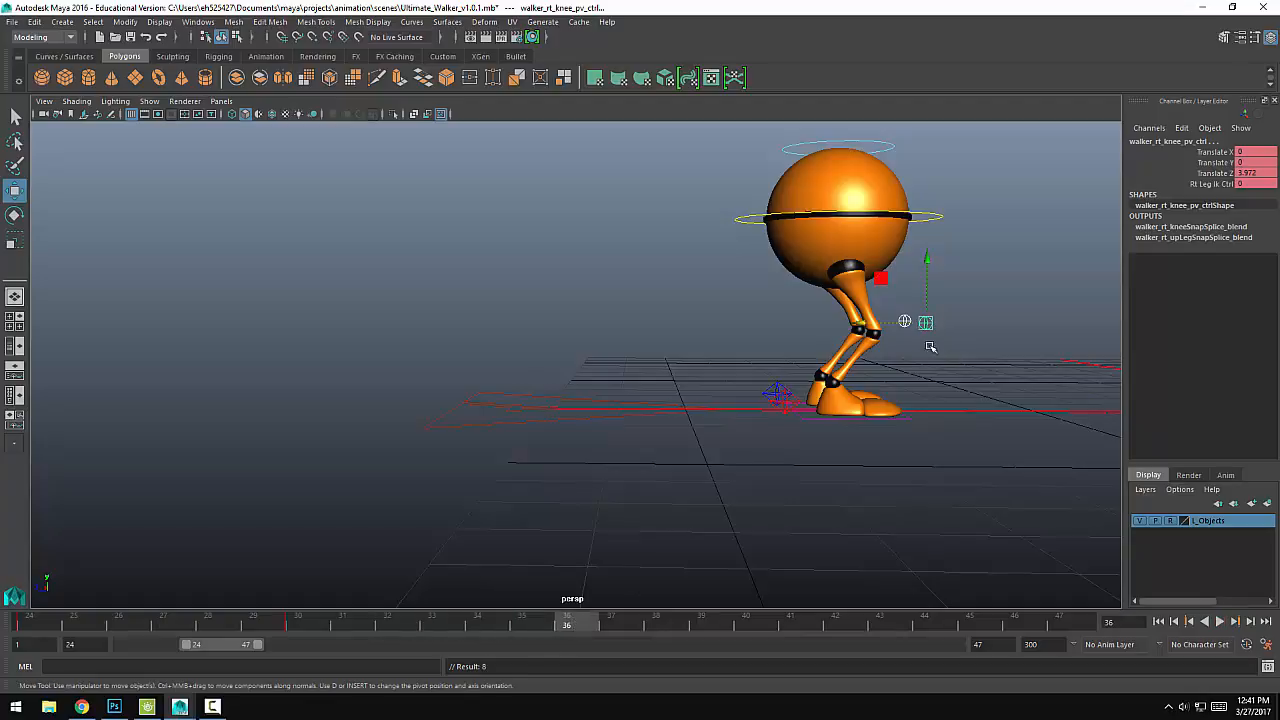
left_click_drag(1020, 364, 817, 408, "alt")
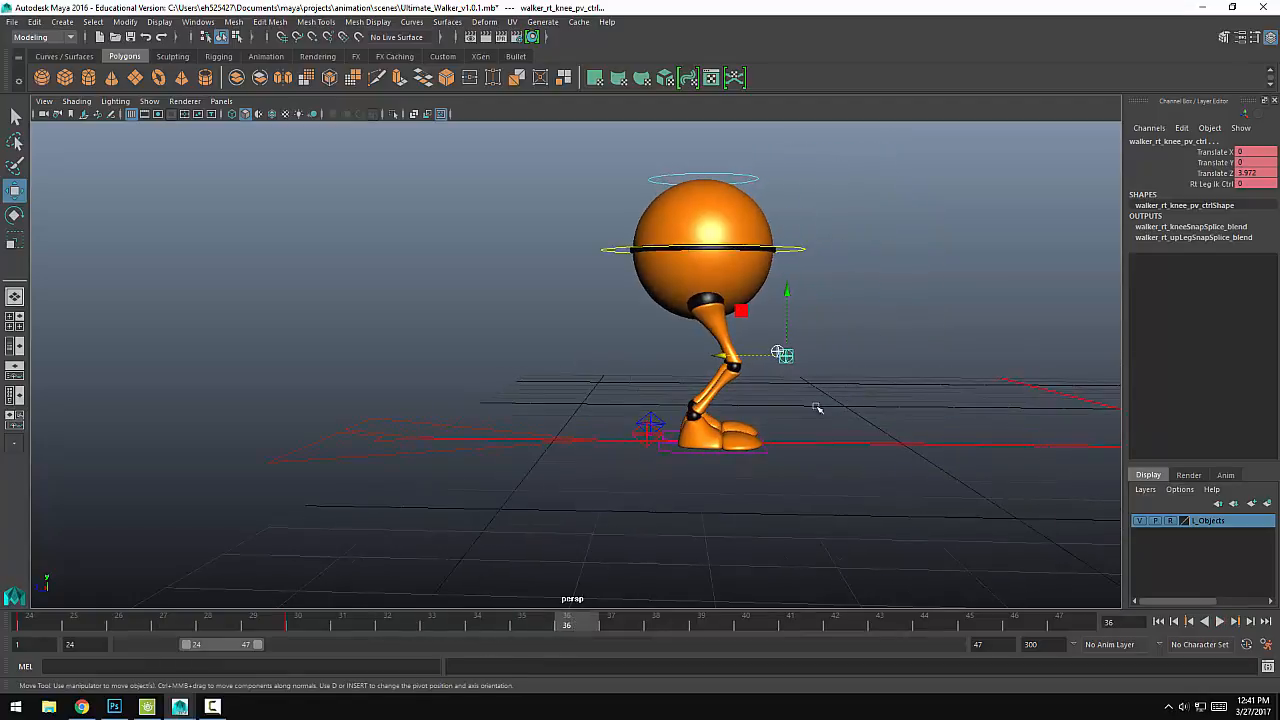
left_click(657, 418)
left_click_drag(620, 435, 730, 435)
key("s")
left_click(604, 250)
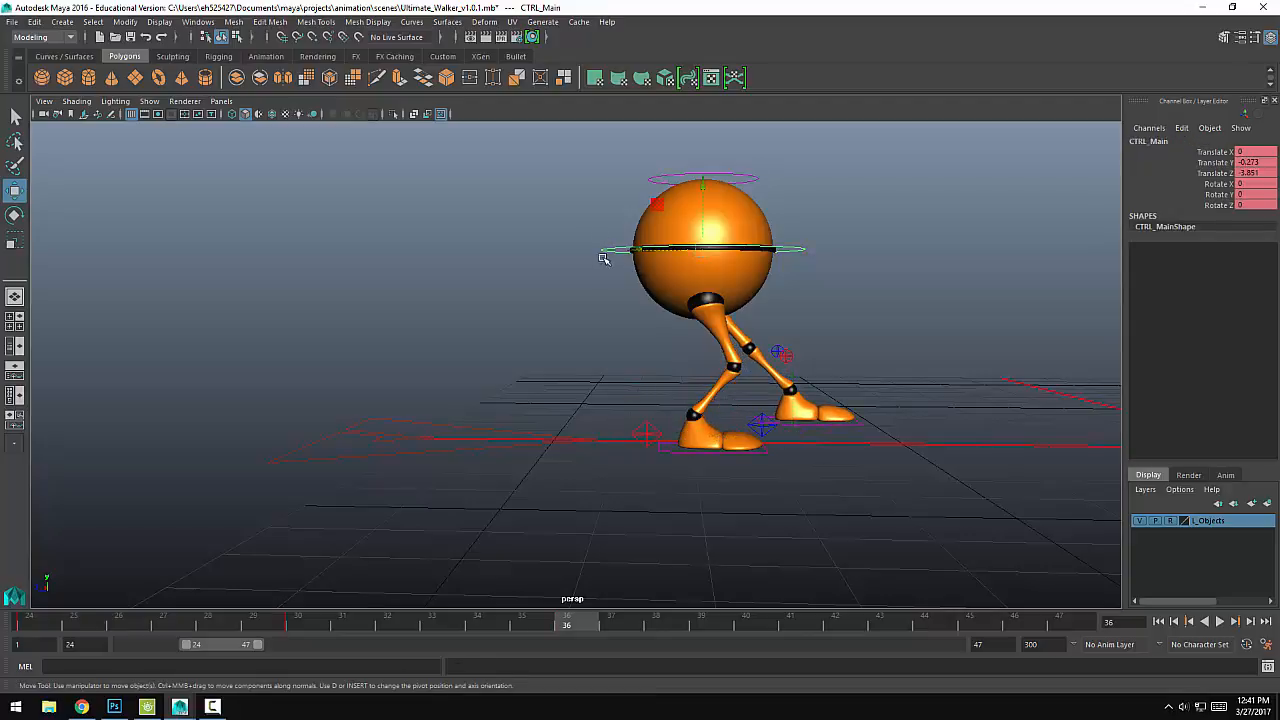
left_click_drag(606, 258, 687, 257)
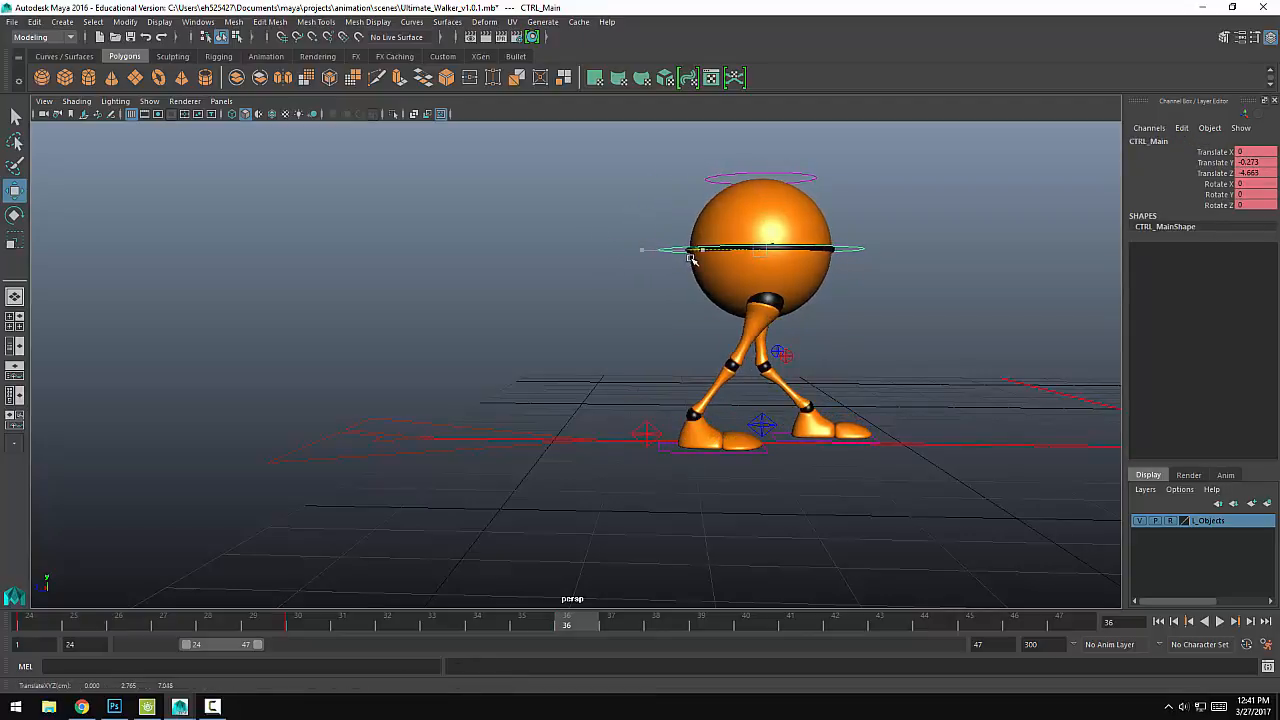
Step: Move both knee pole vector controls forward, in front of the leading leg, and key them at frame 36
left_click(768, 358)
left_click_drag(762, 362, 827, 360)
key("s")
Step: Key the right and left heel controls in place at frame 36 and play back the animation
left_click_drag(556, 630, 521, 626)
left_click(652, 429)
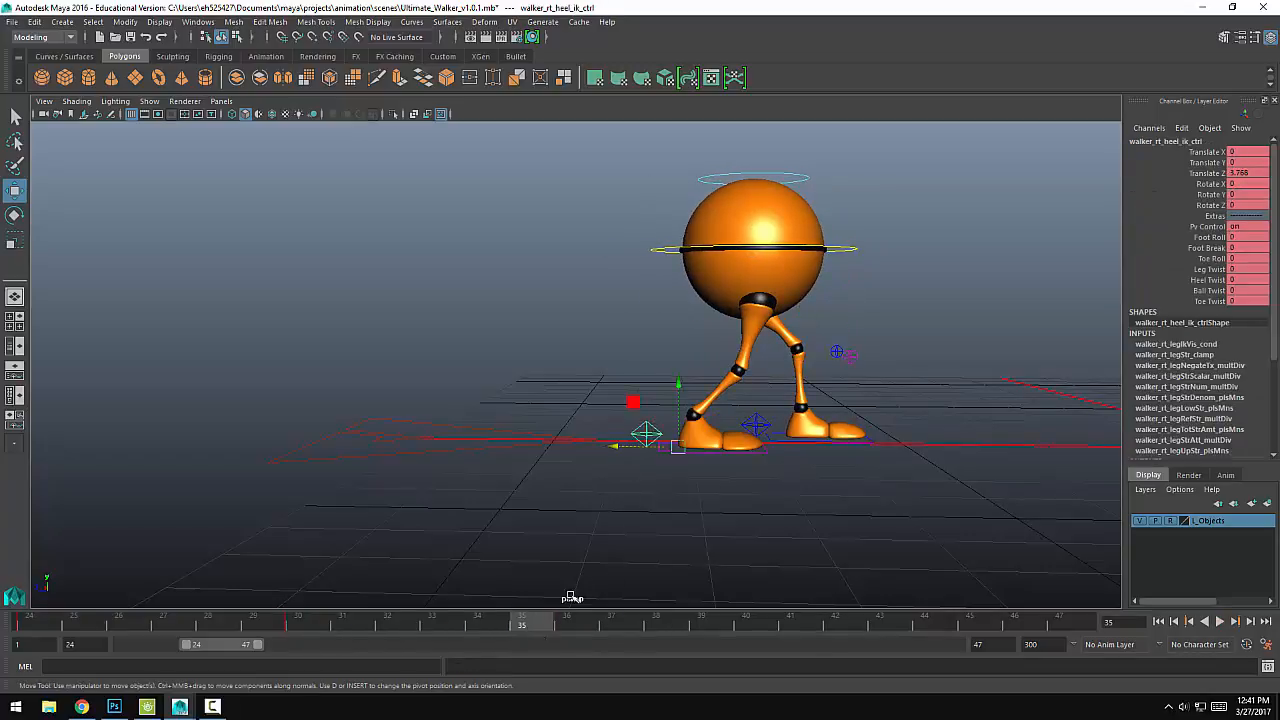
key("period")
key("s")
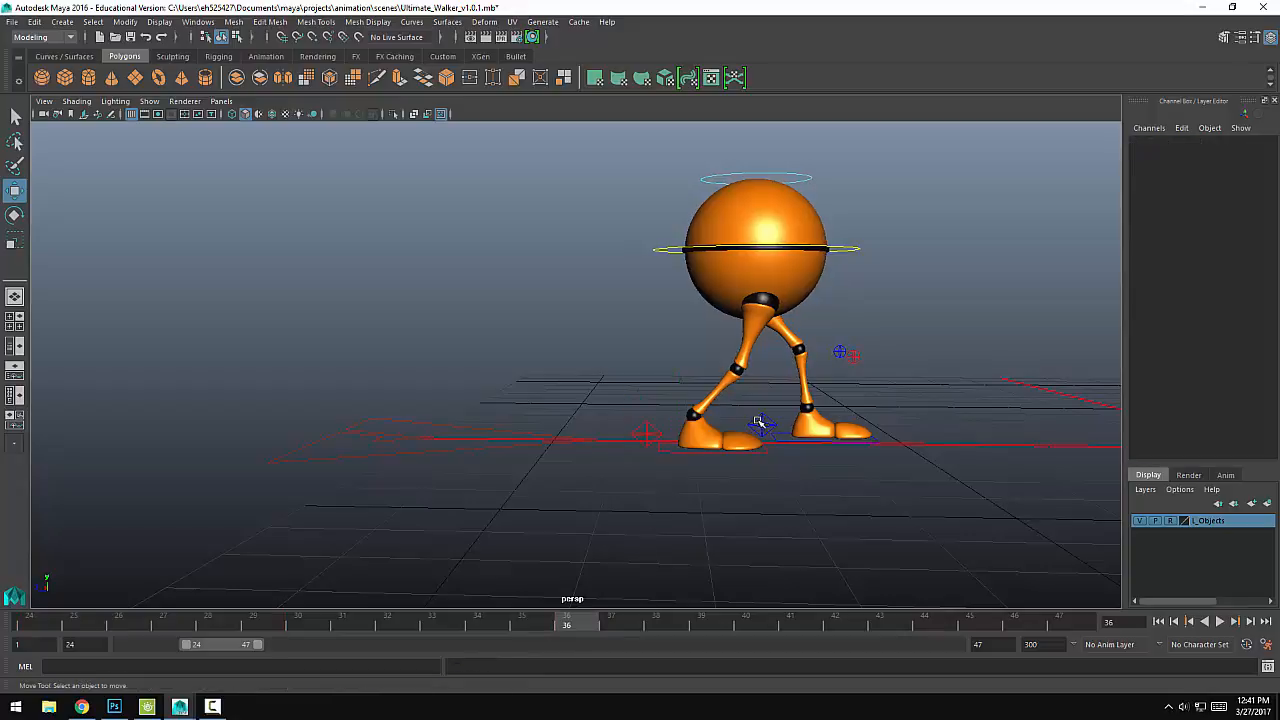
left_click(757, 423)
key("alt+v")
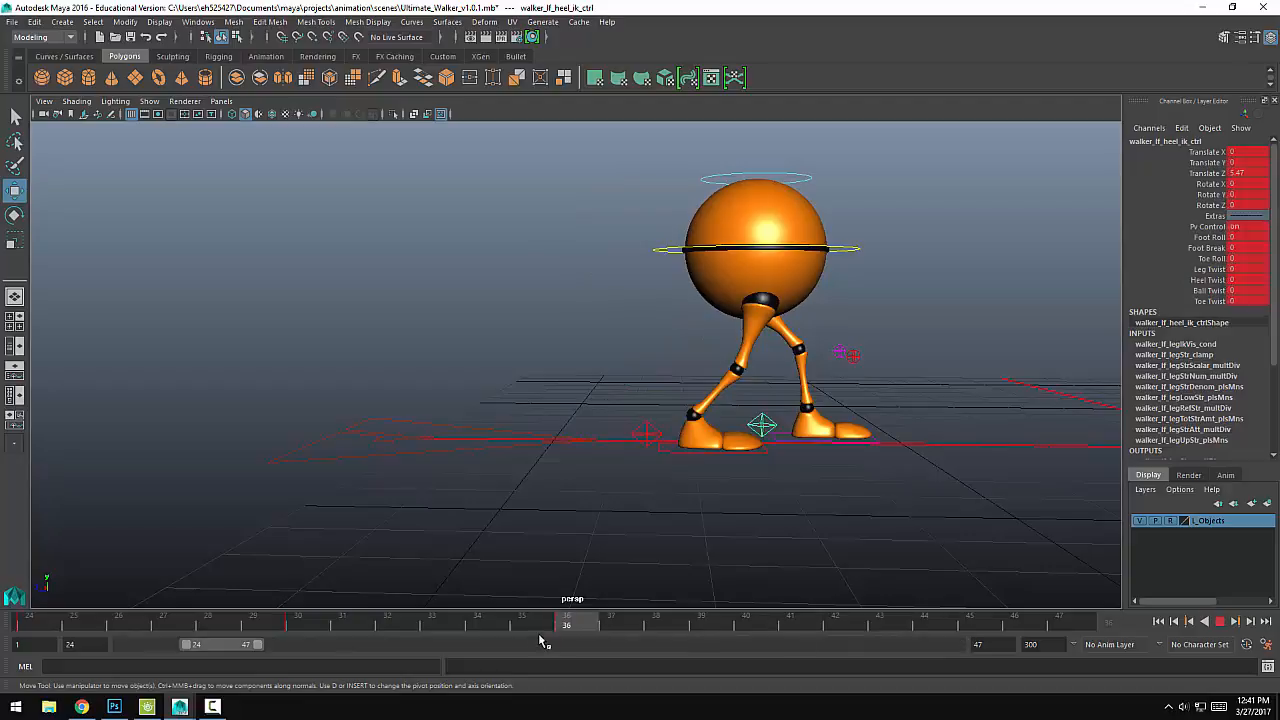
Step: At frame 43, move the right heel control forward to about Z 5.514, beside the left foot, and key both heel controls
left_click_drag(567, 637, 880, 621)
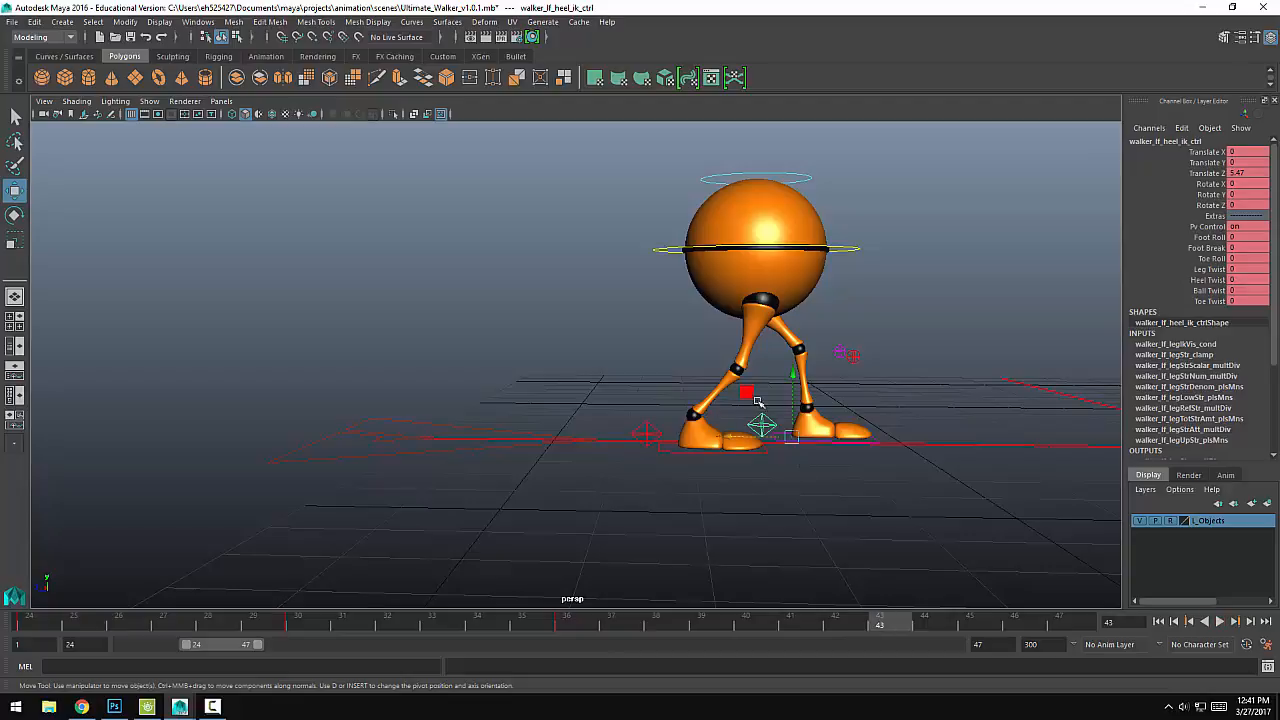
left_click_drag(617, 446, 739, 447)
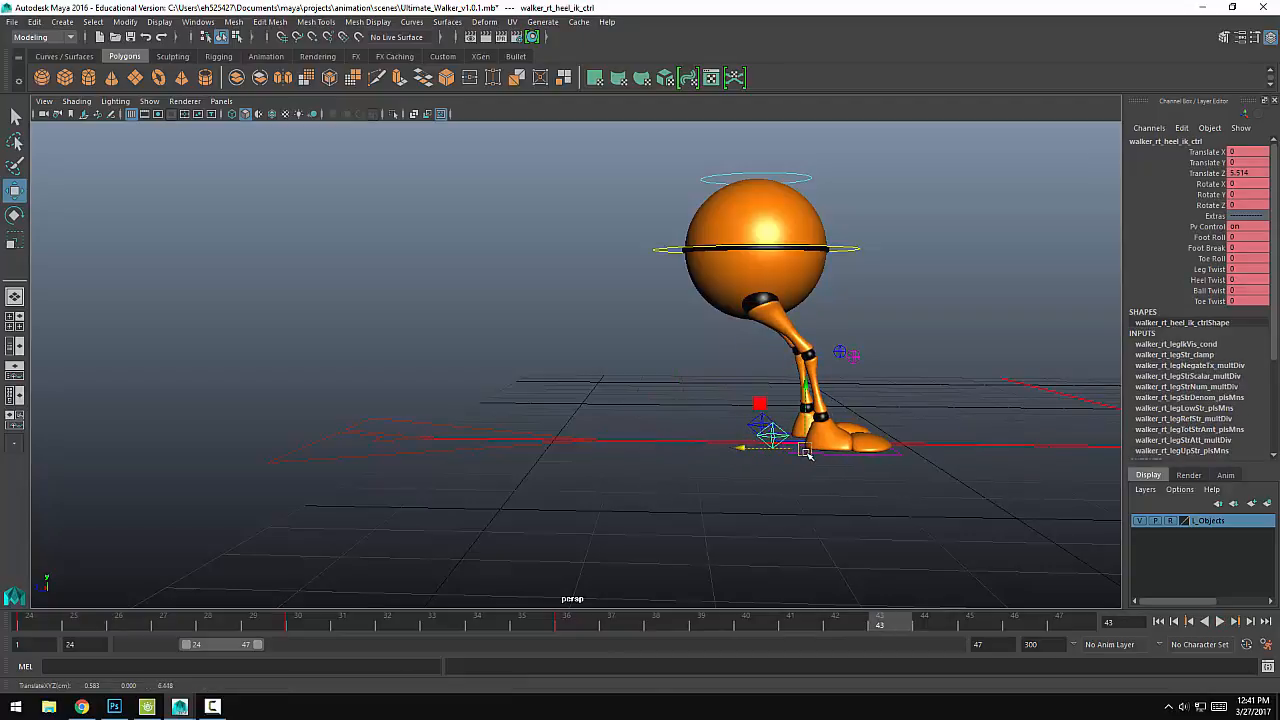
key("s")
left_click(754, 420)
left_click(757, 422)
key("s")
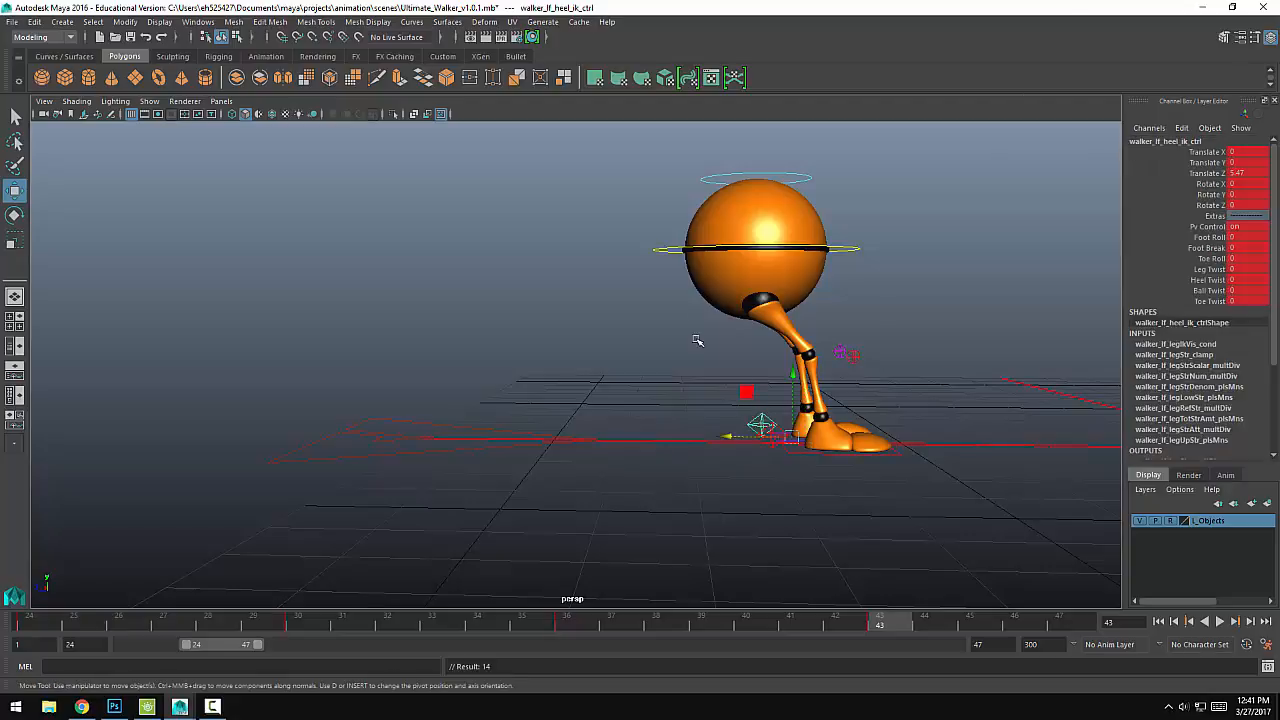
Step: Move the main body control forward to about Z -5.703 and key it at frame 43
left_click(672, 266)
left_click_drag(684, 251, 766, 253)
key("s")
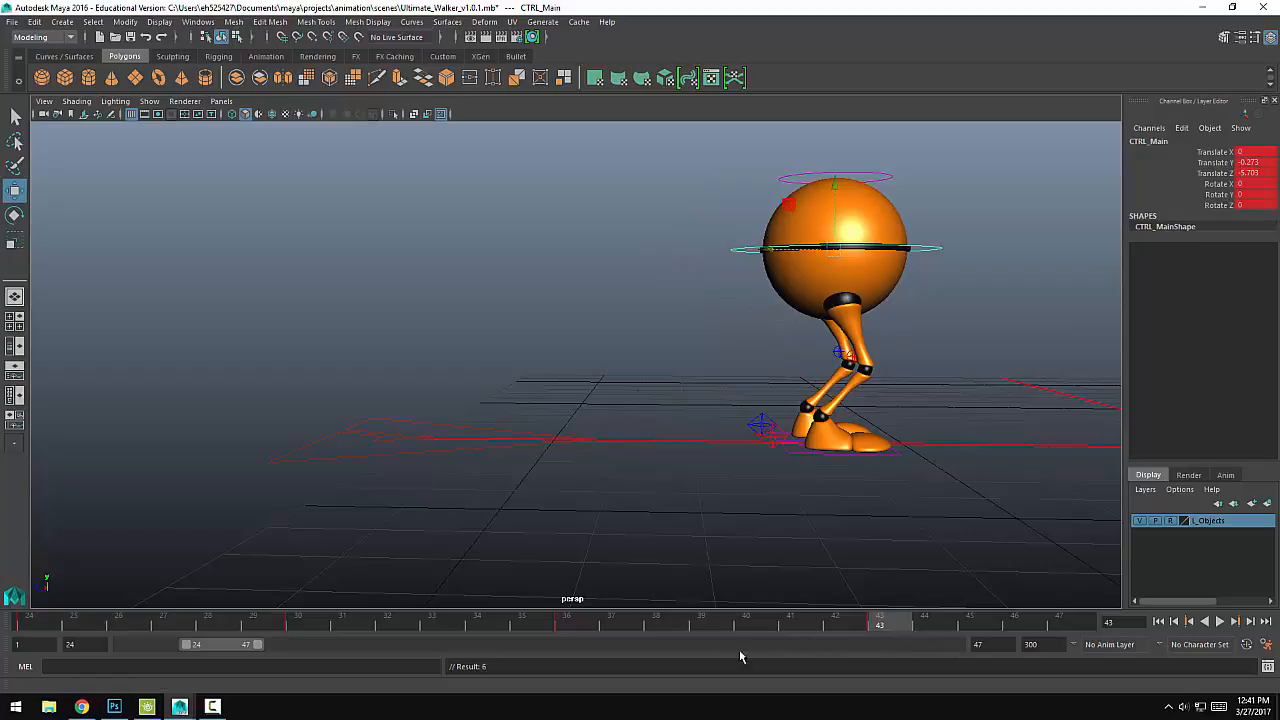
Step: Extend the playback range to frame 49 and, at frame 49, move the right heel control forward to about Z 6.744, keying both heels
left_click_drag(261, 649, 264, 648)
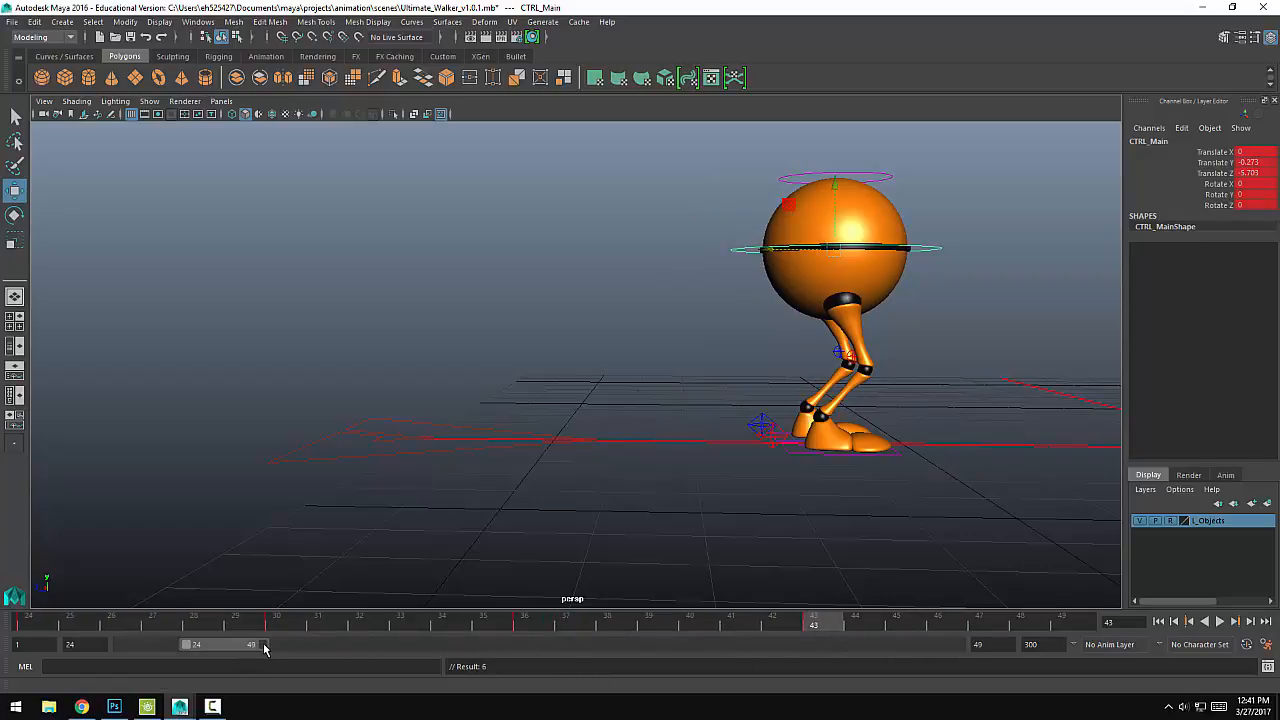
left_click_drag(838, 625, 1062, 625)
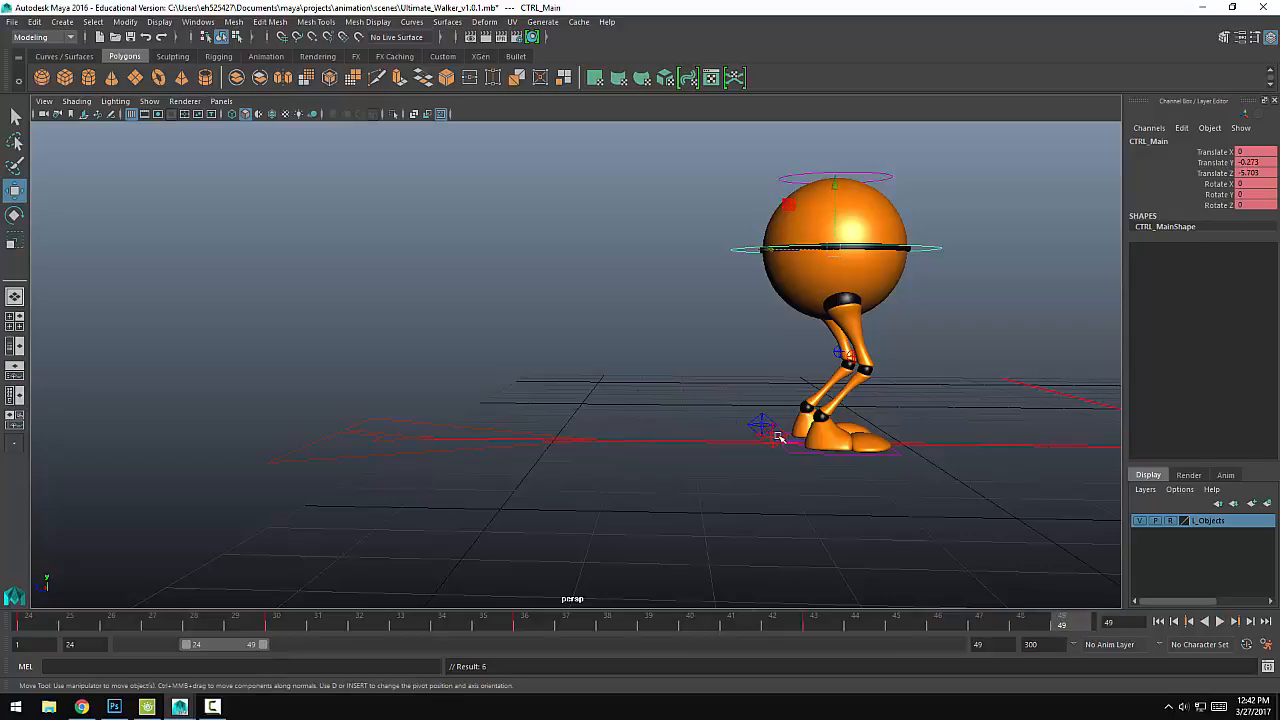
left_click(770, 440)
left_click_drag(740, 449, 834, 448)
key("s")
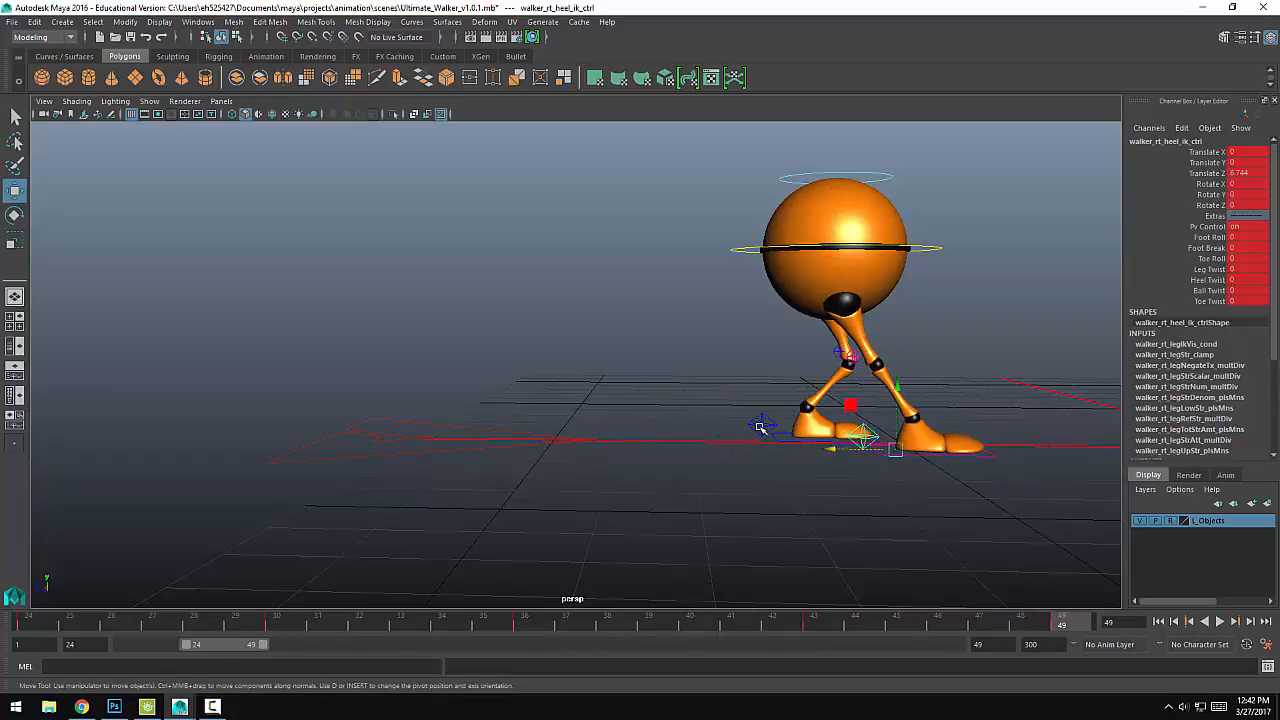
left_click(761, 428)
key("s")
Step: At frame 49, move both knee pole vector controls ahead of the legs and the main body control to about Z -6.171, keying them
left_click(836, 353)
left_click_drag(795, 357, 908, 360)
key("s")
left_click(748, 252)
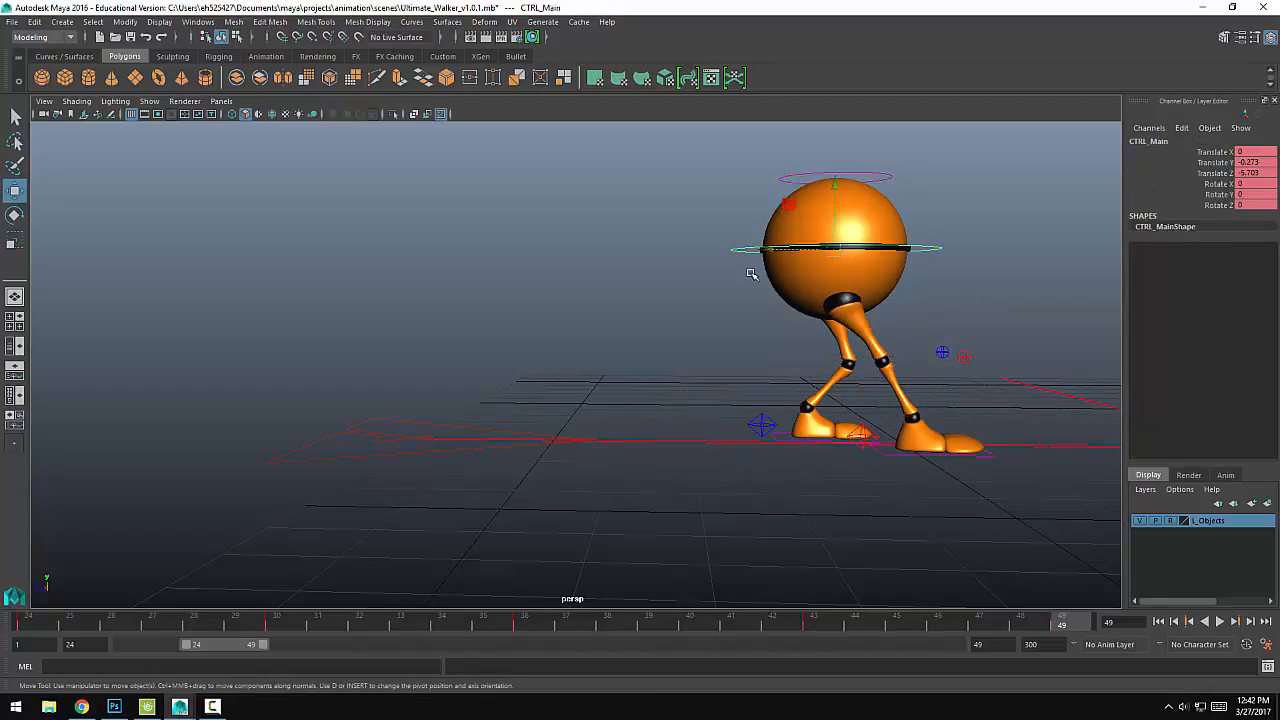
left_click_drag(766, 250, 800, 250)
key("s")
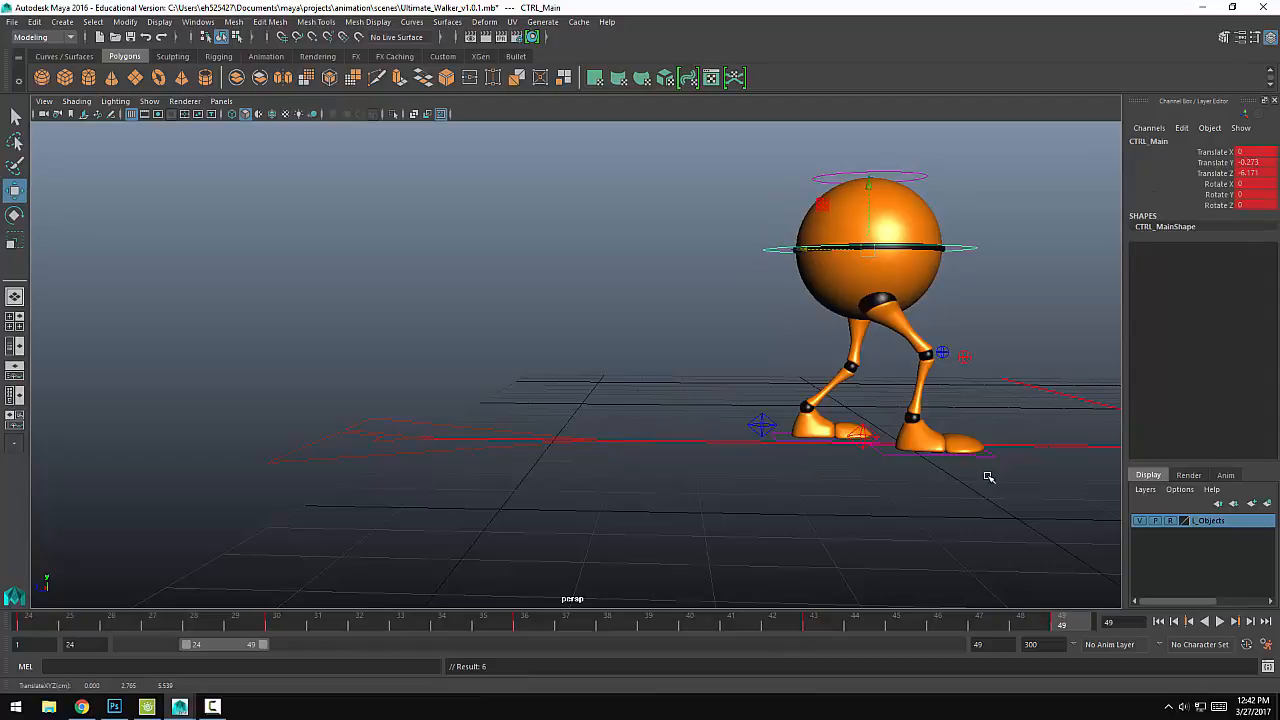
Step: At frame 49, move the right heel control forward to about Z 6.997 and key it
left_click(952, 454)
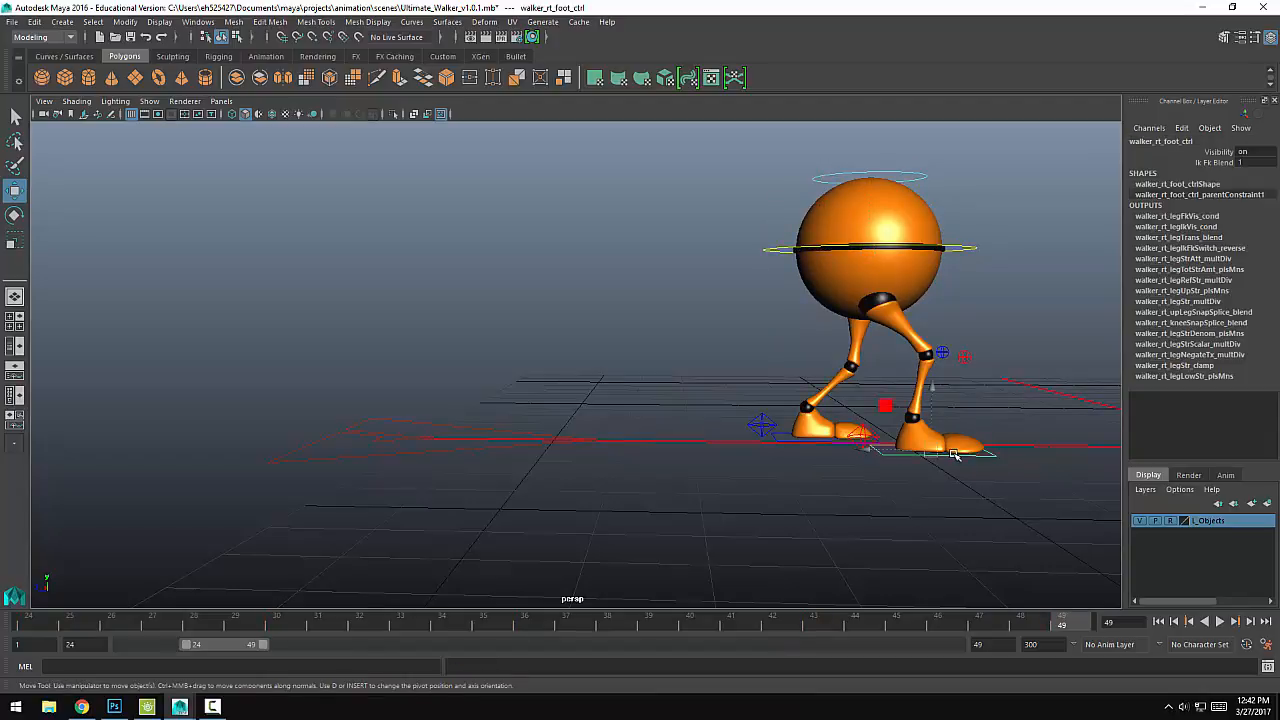
left_click(867, 440)
left_click_drag(834, 448, 852, 448)
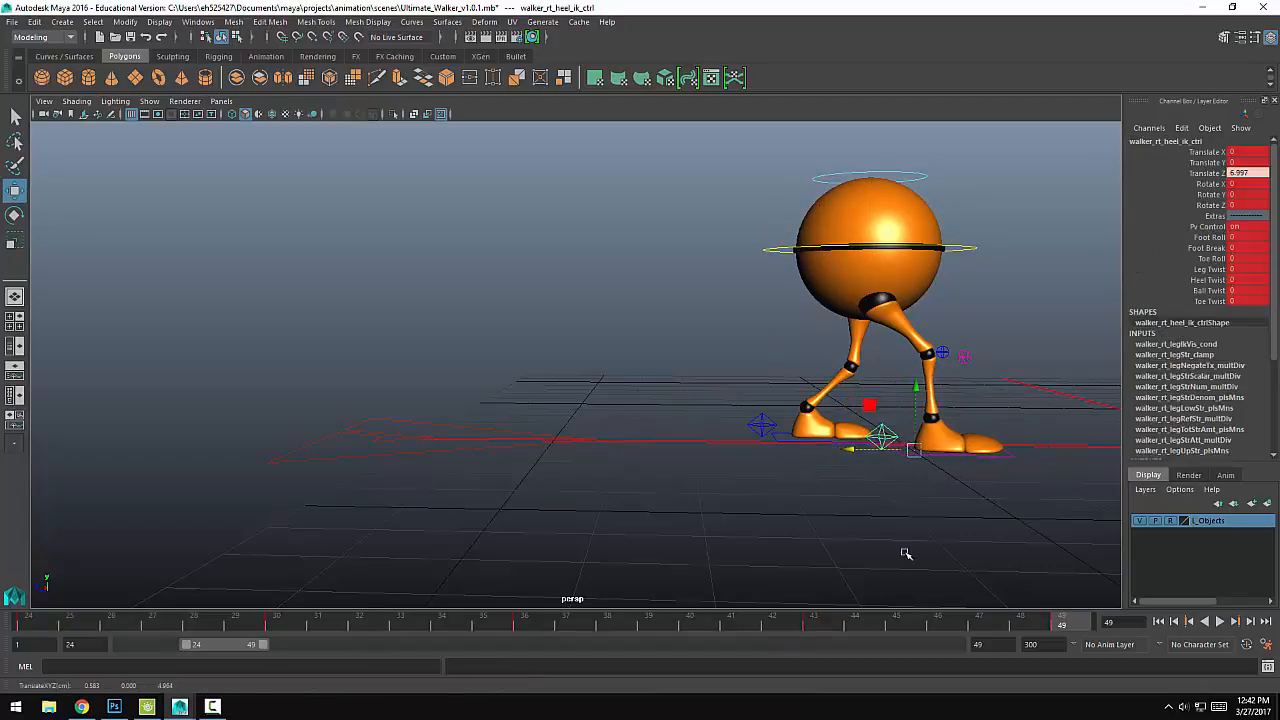
key("s")
Step: Extend the playback range back to frame 1 and play the whole walk
left_click_drag(1060, 622, 25, 622)
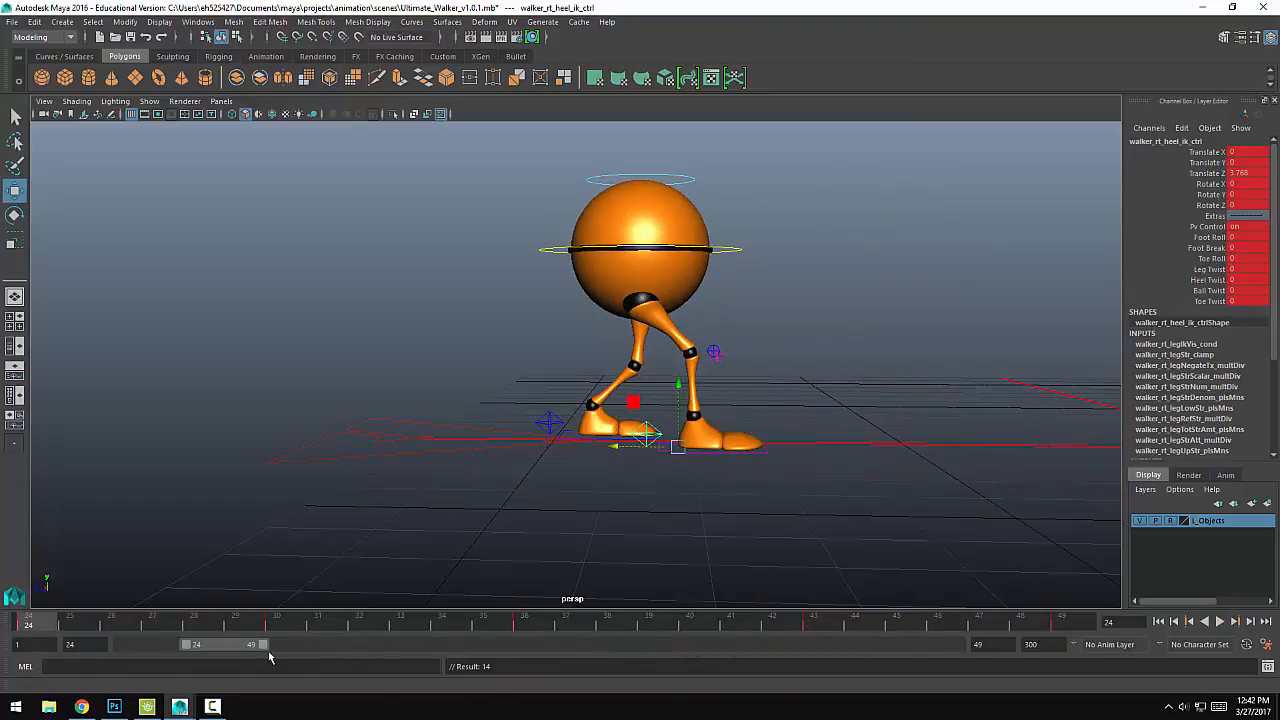
left_click_drag(185, 648, 122, 645)
key("alt+v")
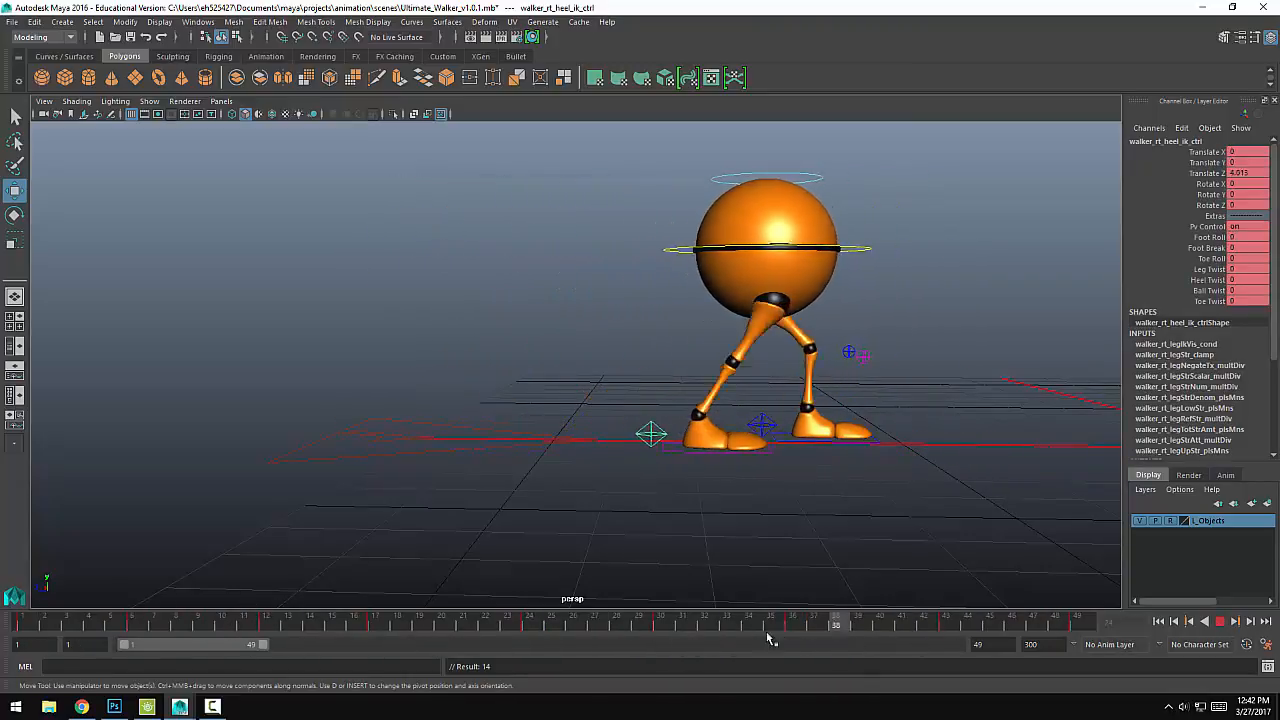
Step: At frame 36, pull the main body control back to about Z -4.53, key it, and review the surrounding frames
left_click_drag(376, 640, 793, 640)
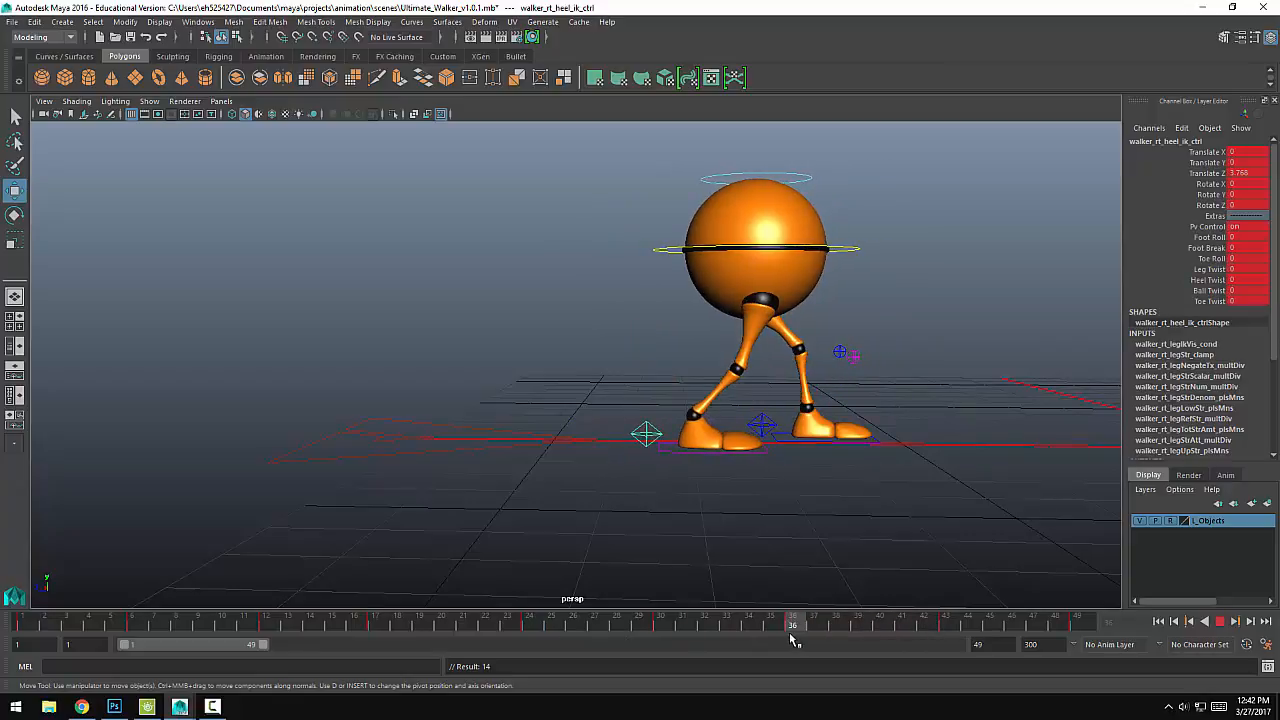
left_click(679, 249)
left_click_drag(693, 251, 689, 253)
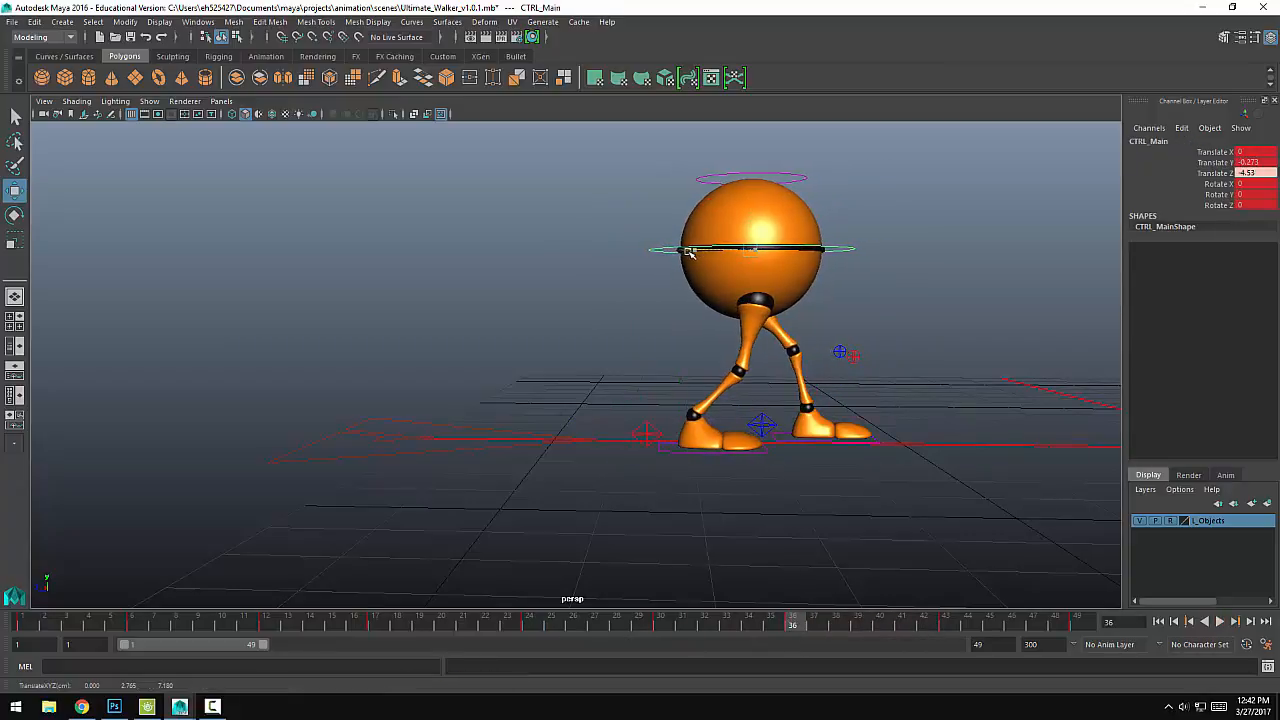
key("s")
left_click_drag(796, 625, 485, 630)
left_click_drag(573, 636, 792, 641)
Step: At frame 36, shift the left heel control back slightly, then pull the main body control back to about Z -4.435 and key the body
left_click(741, 424)
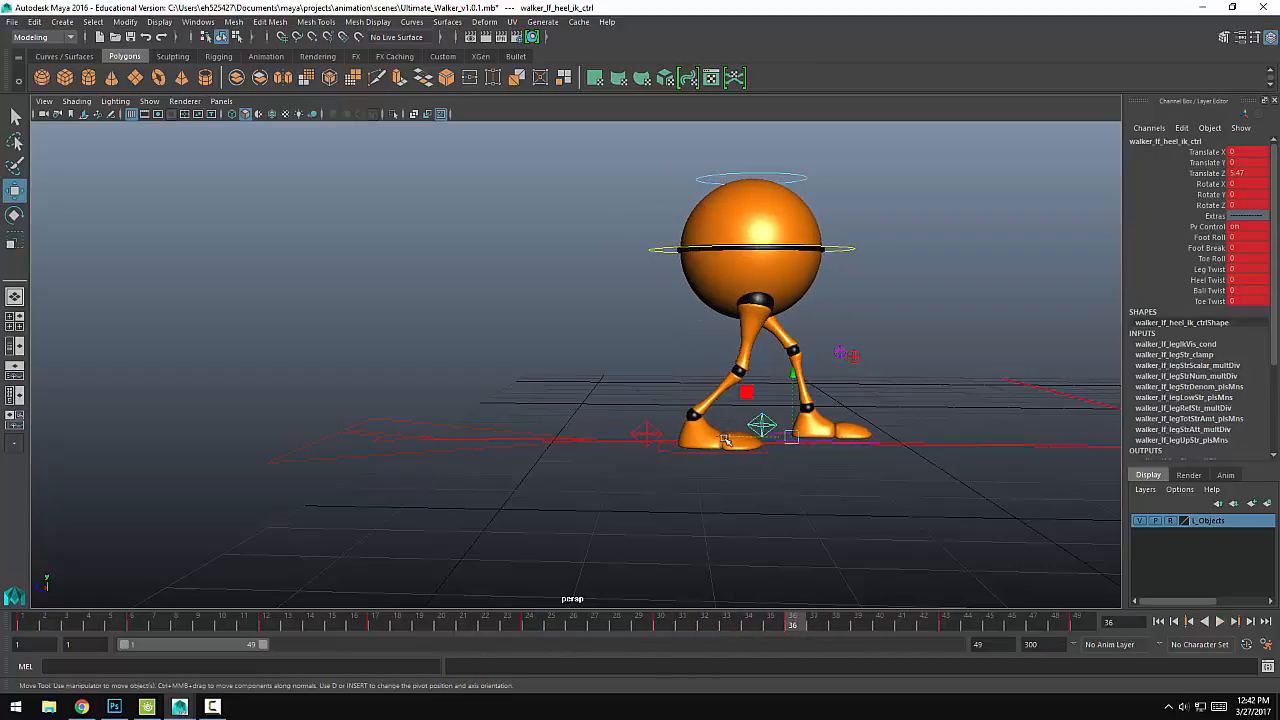
middle_click_drag(725, 440, 712, 441)
left_click(666, 249)
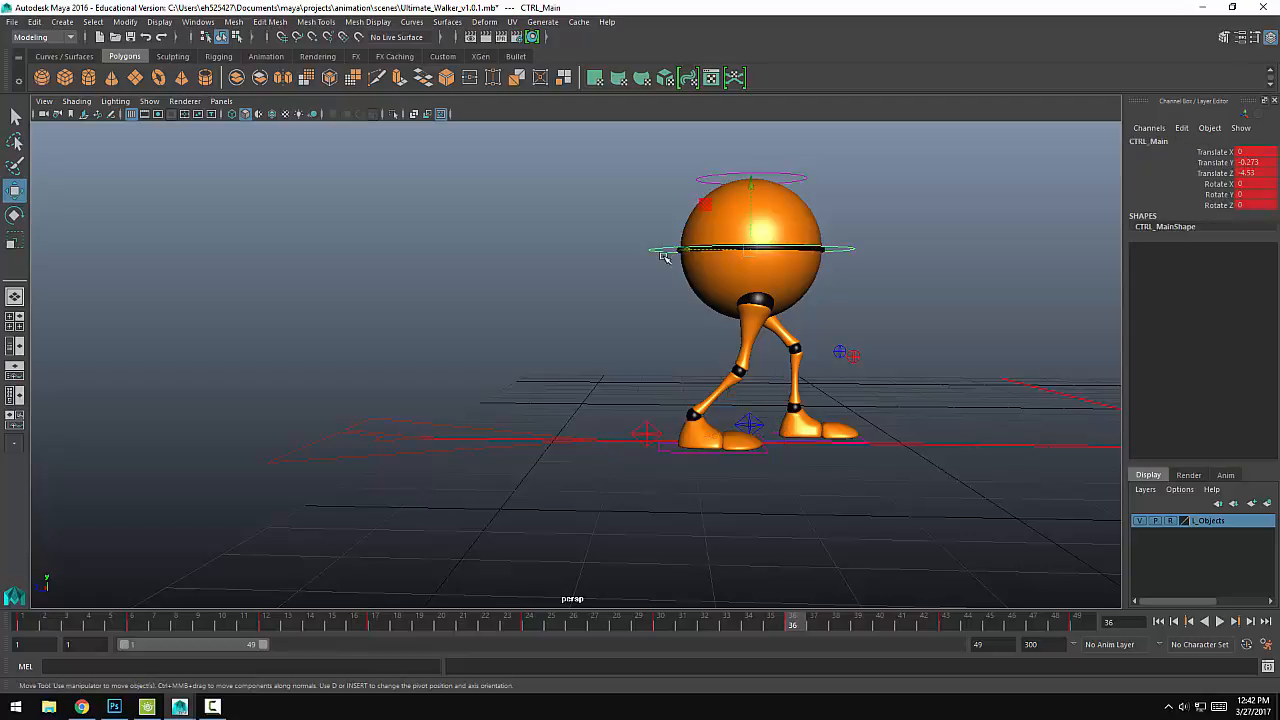
left_click_drag(683, 251, 676, 252)
key("s")
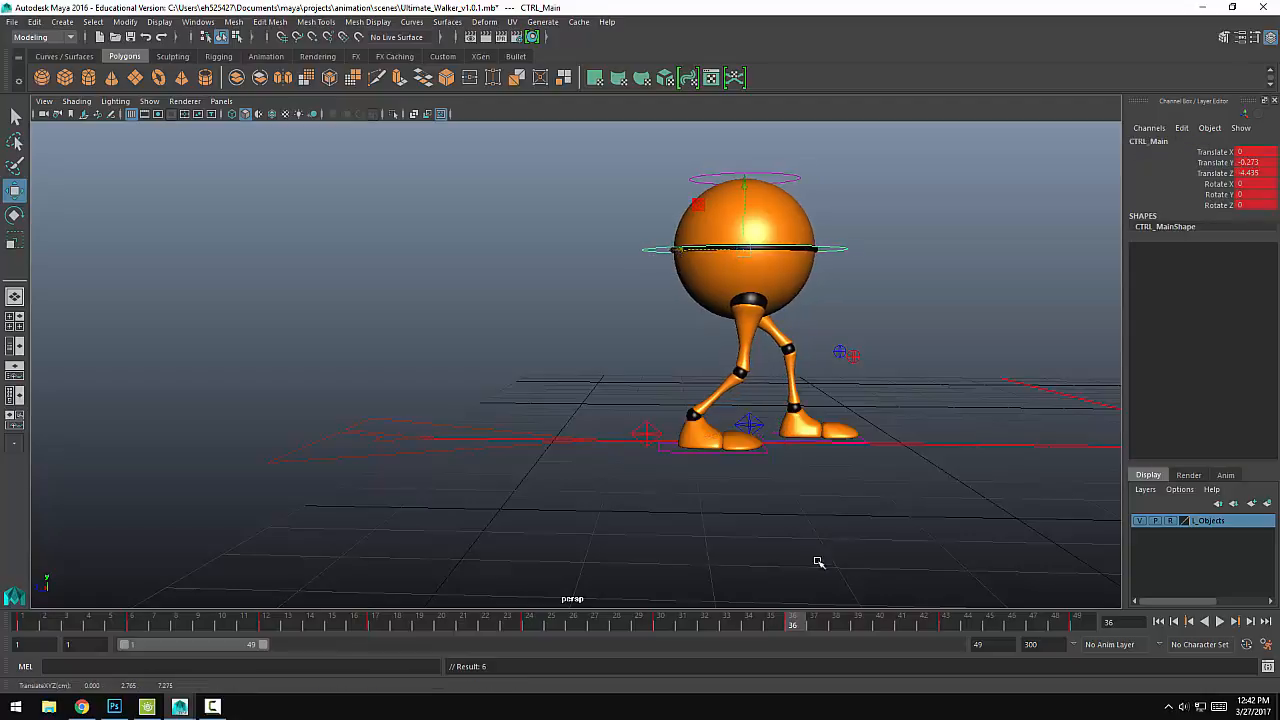
Step: At frame 36, move the left heel control back slightly, key it, and play back the walk
left_click_drag(790, 618, 793, 618)
left_click(765, 420)
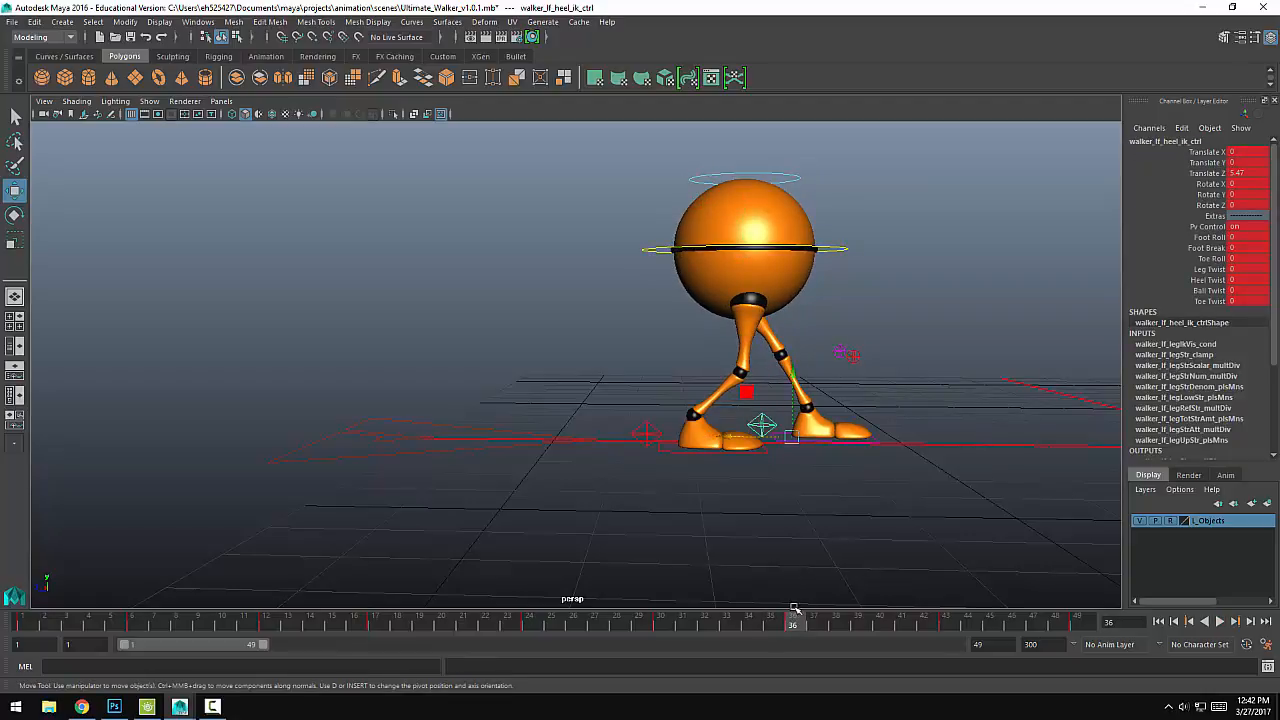
left_click_drag(727, 432, 714, 430)
key("s")
key("alt+v")
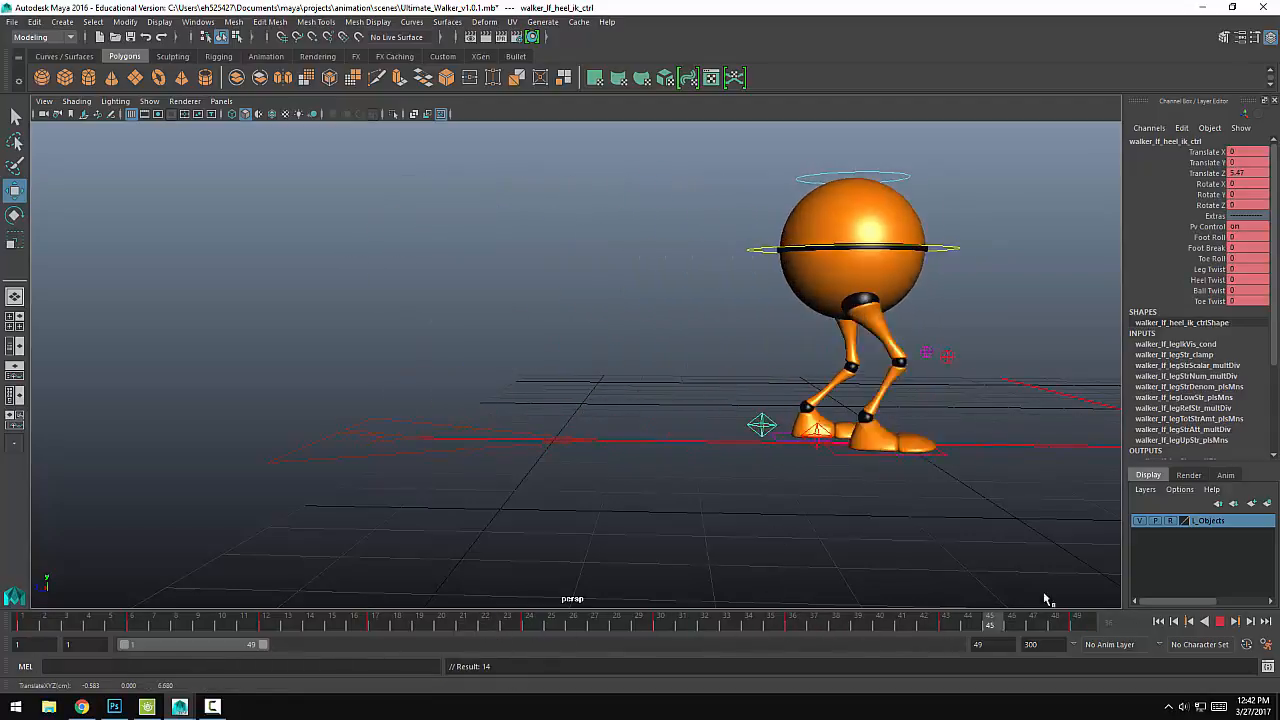
key("alt+v")
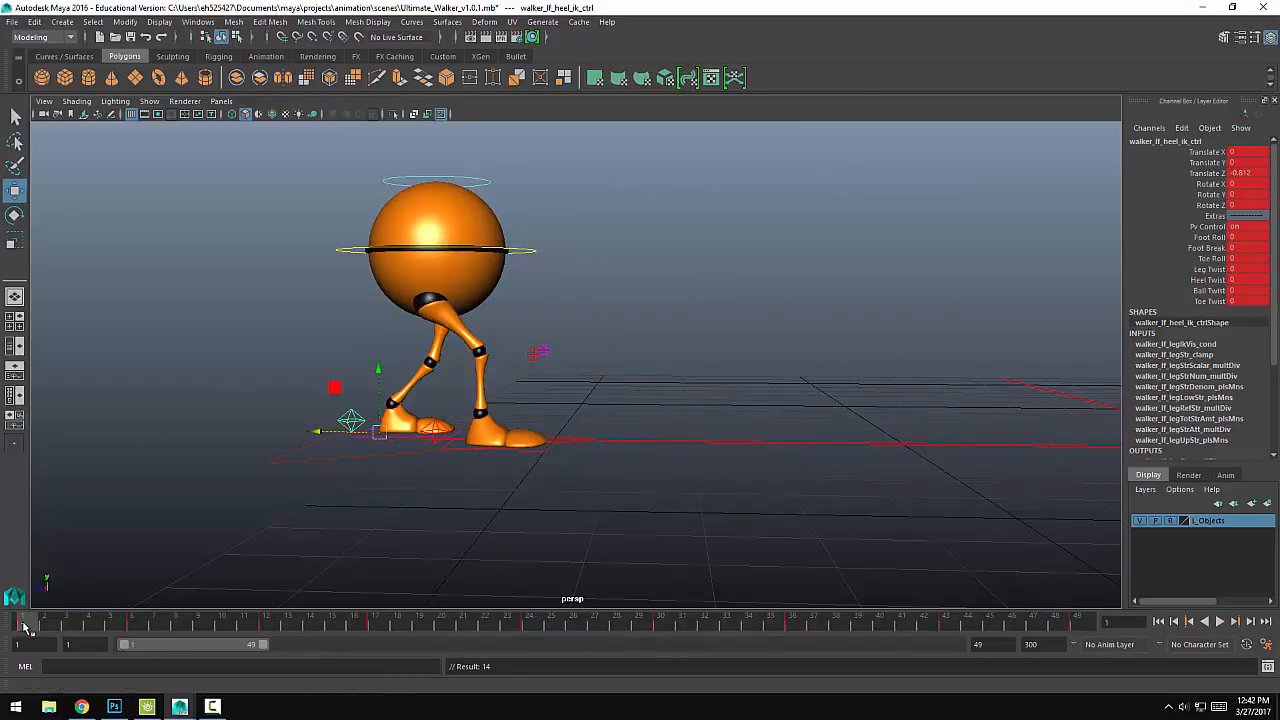
Step: Raise the main body control to about Y -0.034 at frame 6 and about Y -0.036 at frame 17, keying both
left_click_drag(25, 627, 131, 625)
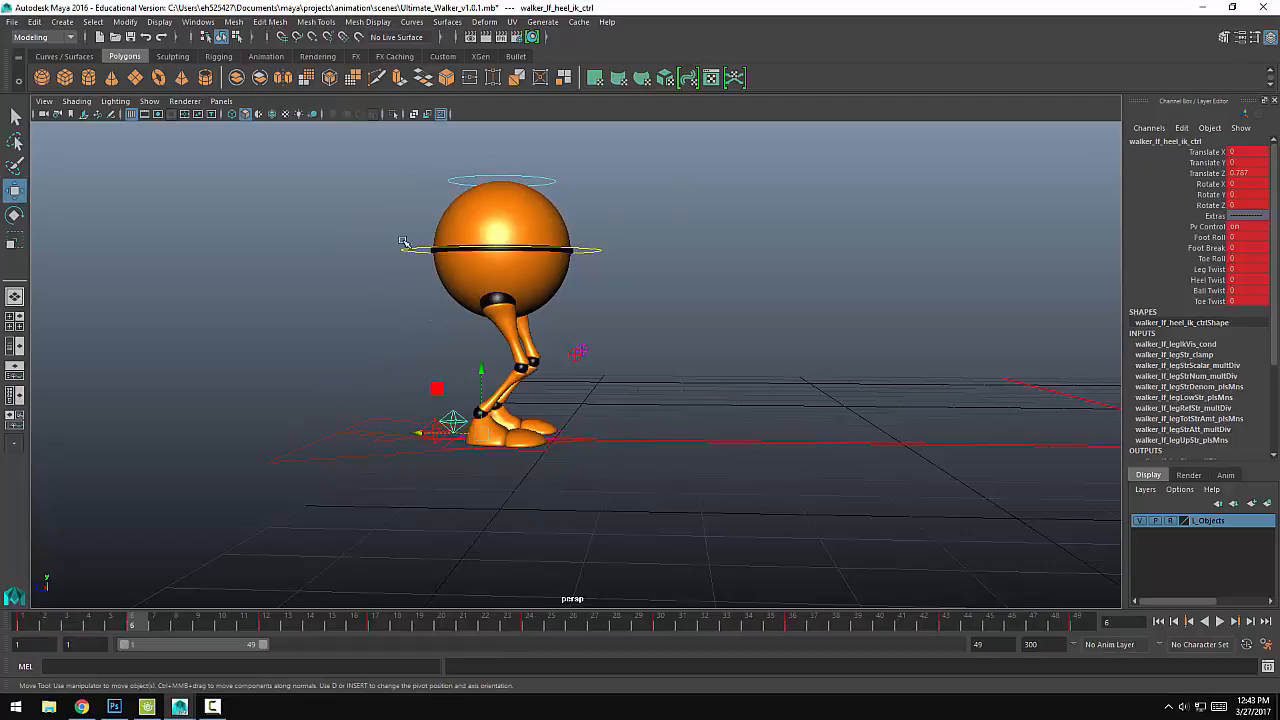
left_click(458, 190)
left_click_drag(508, 186, 508, 168)
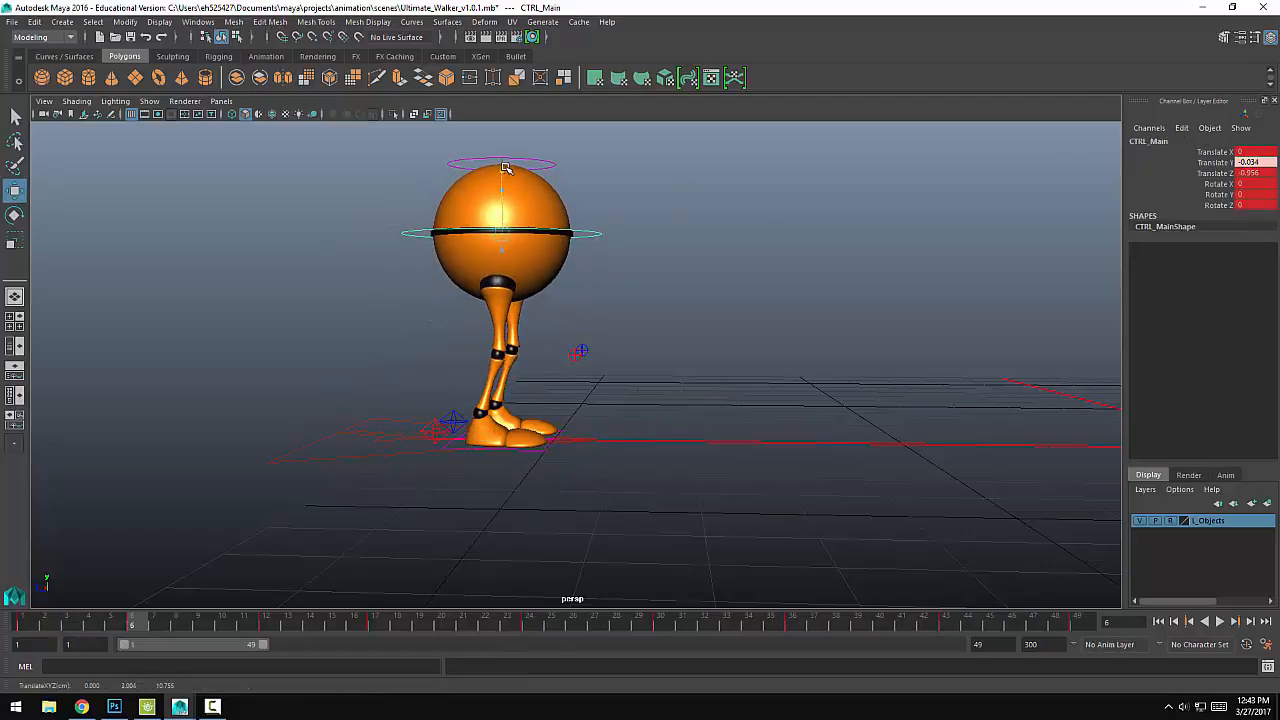
key("s")
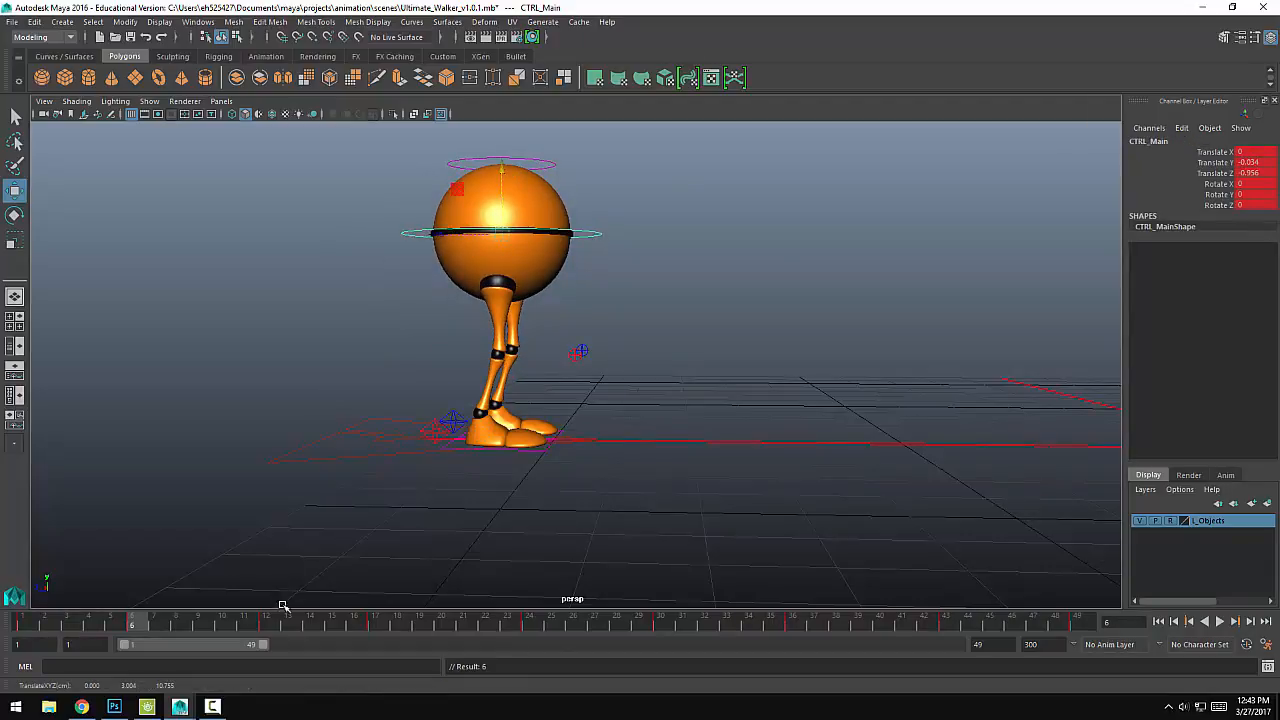
left_click(370, 627)
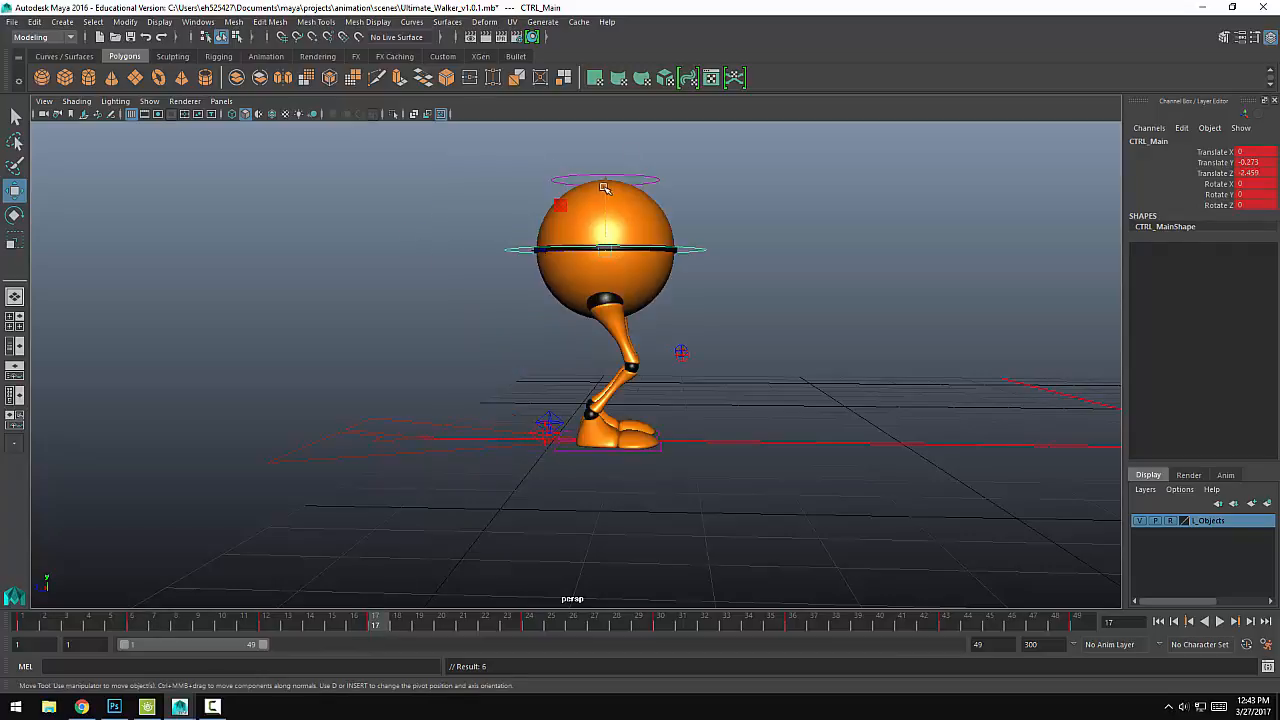
left_click_drag(604, 188, 607, 170)
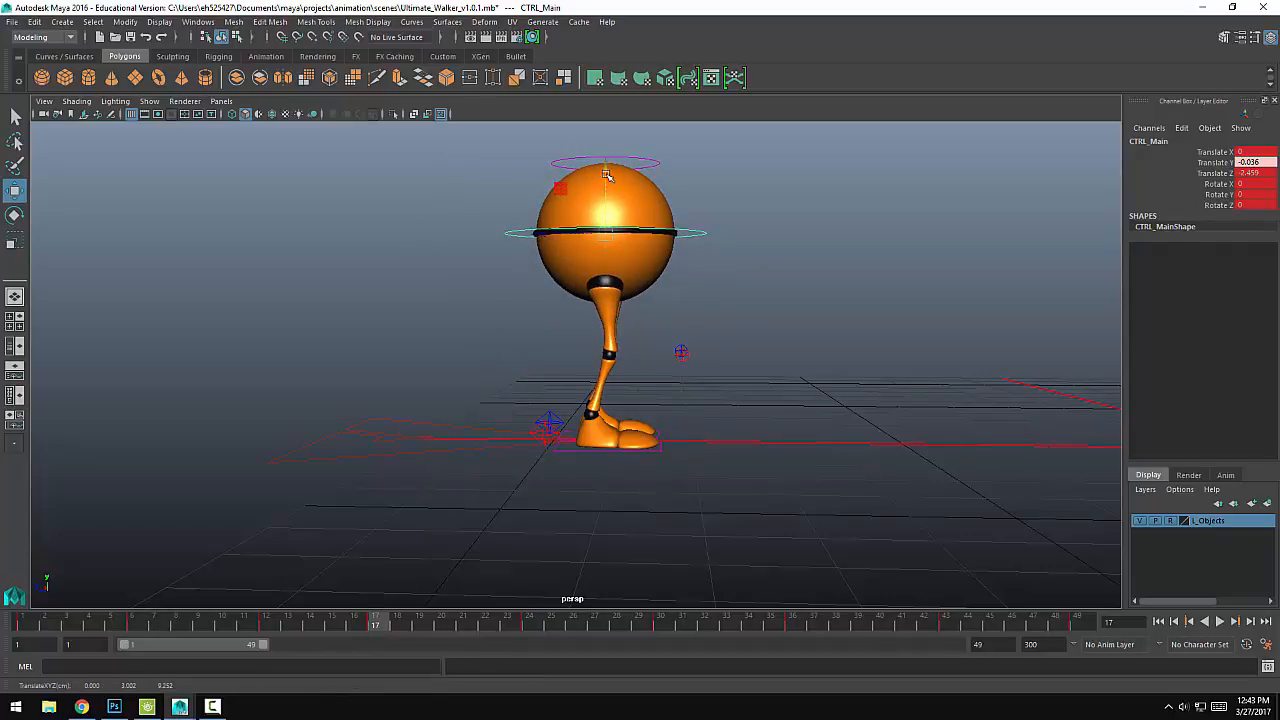
key("s")
Step: Raise the main body control to about Y -0.027 at frame 30 and about Y -0.05 at frame 43, keying both
left_click_drag(535, 621, 663, 626)
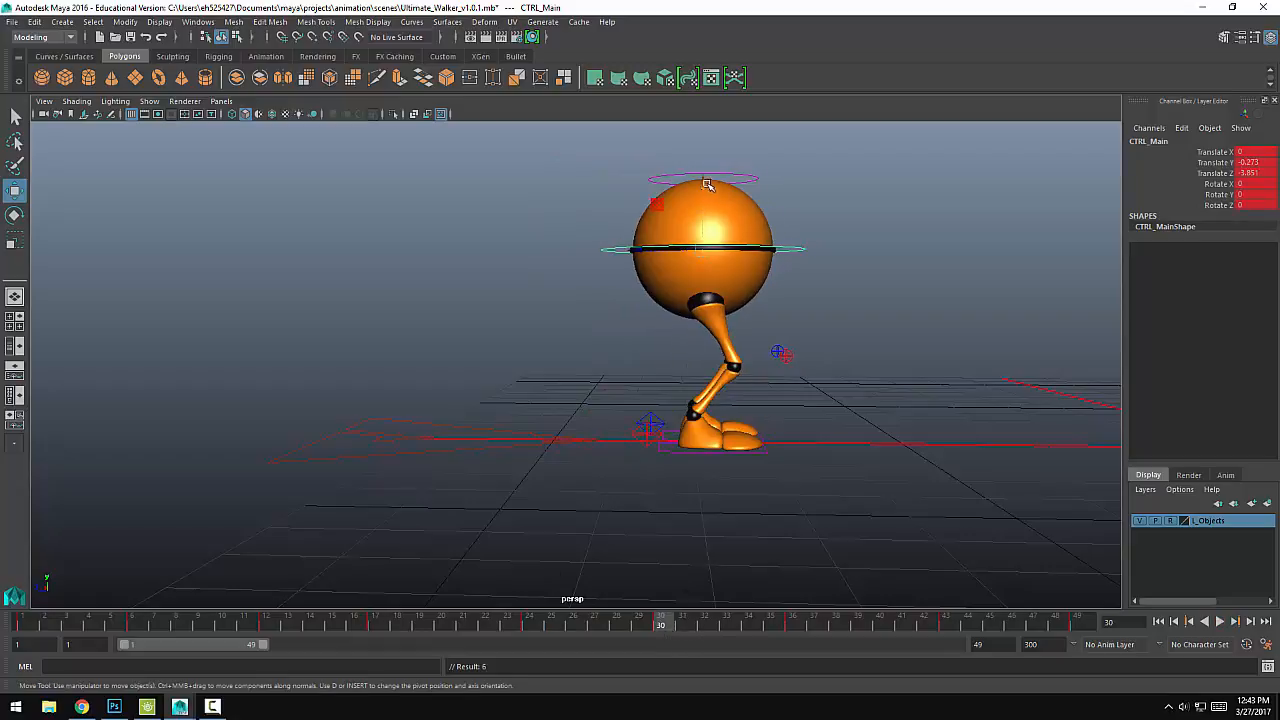
left_click_drag(707, 185, 698, 165)
key("s")
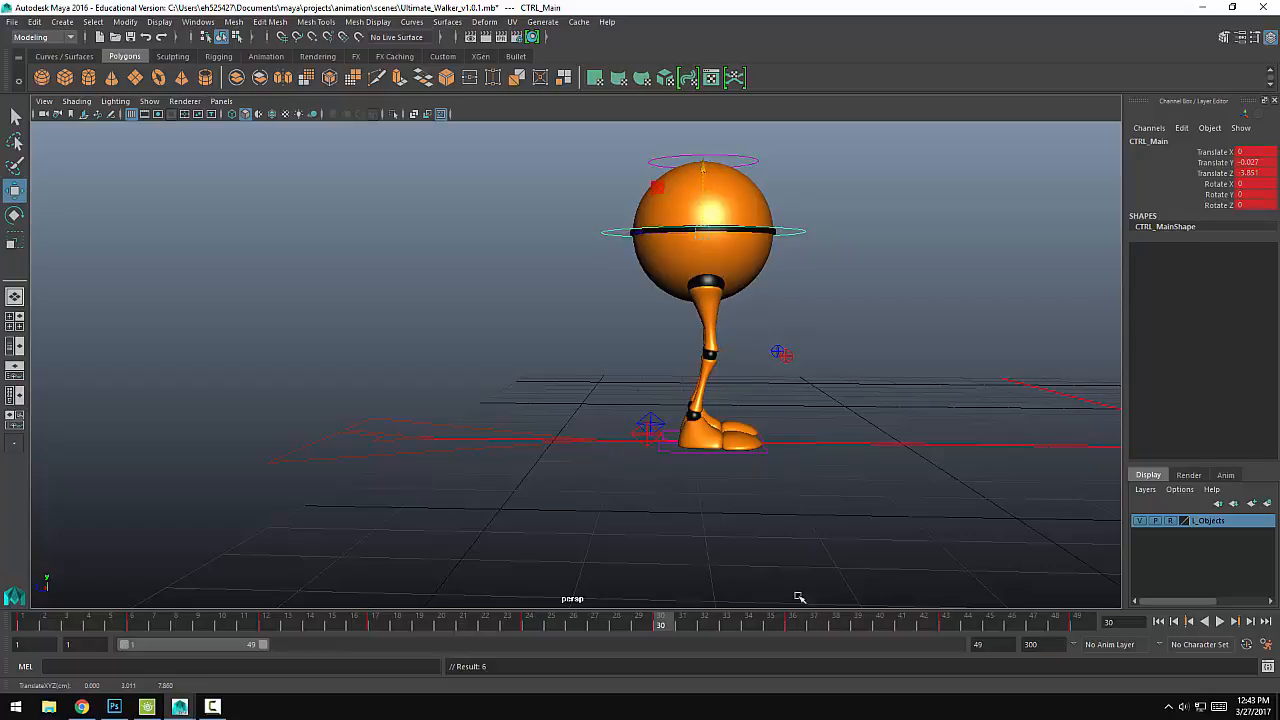
left_click(946, 624)
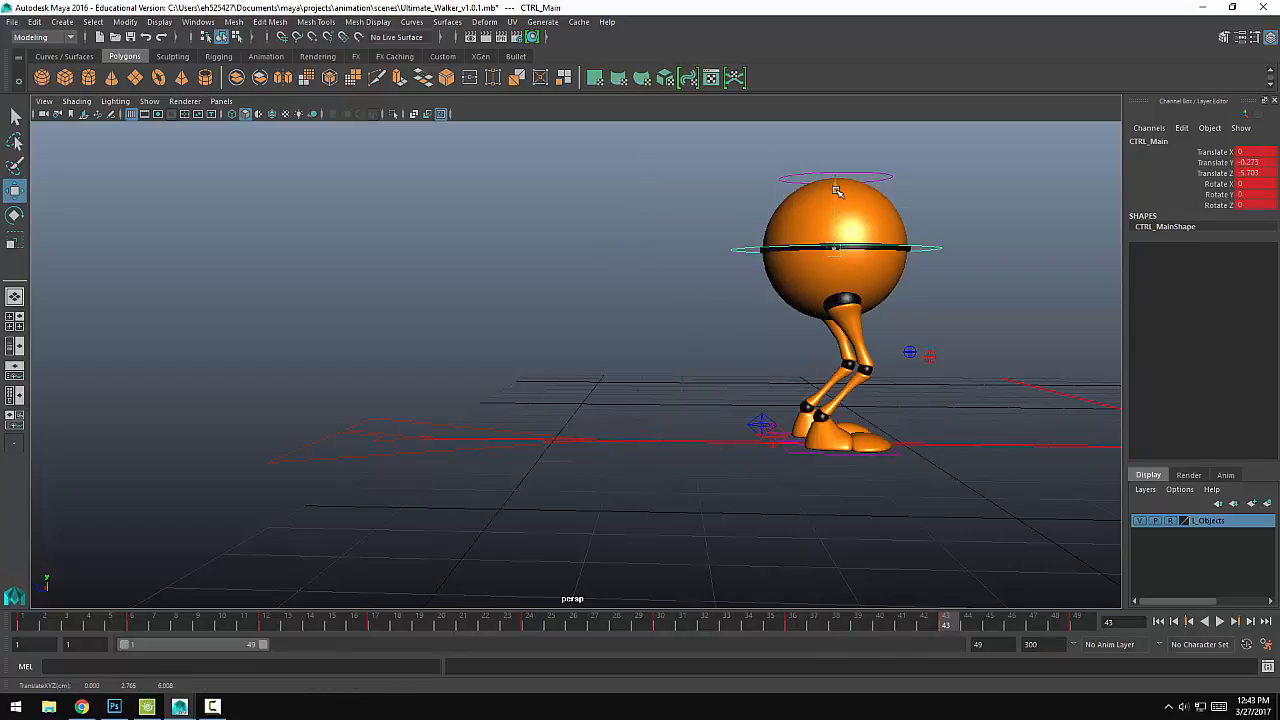
left_click_drag(838, 186, 838, 175)
key("s")
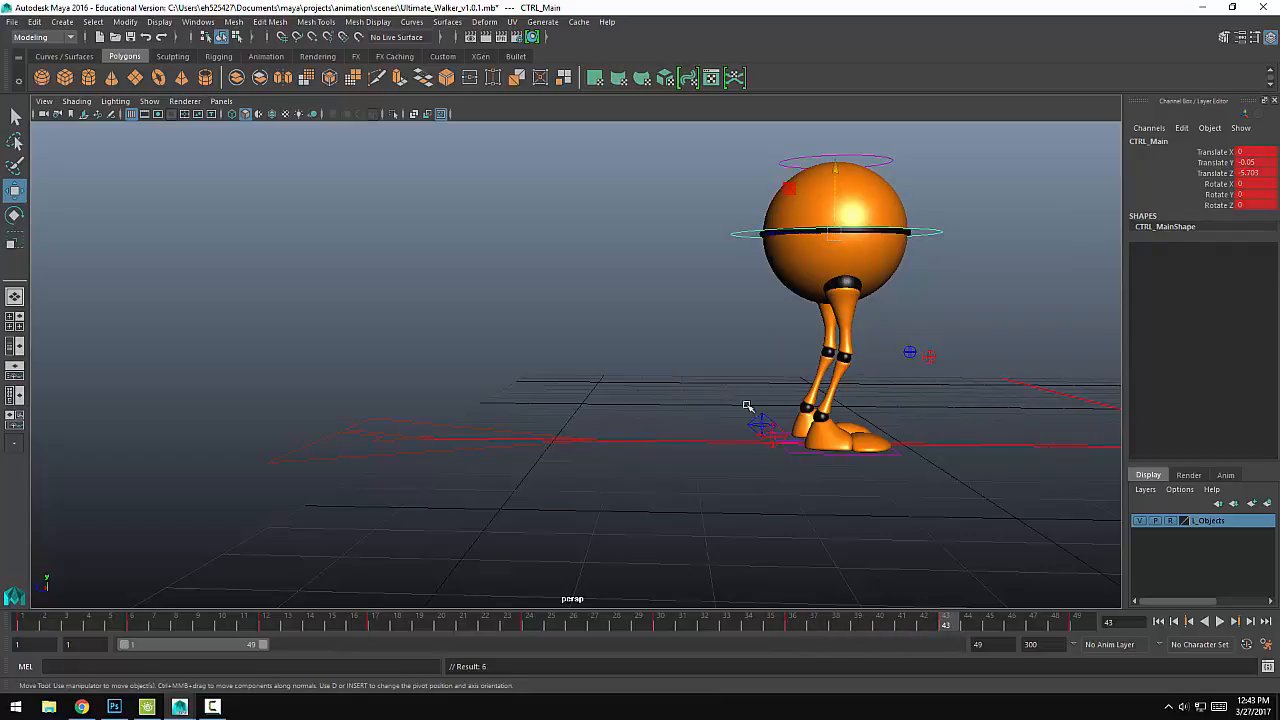
Step: Select both heel controls, the main body control and both knee controls, and shift their keys from frame 43 to frame 42
left_click(762, 427)
key("Caps_Lock")
left_click_drag(719, 220, 741, 268)
left_click_drag(755, 403, 778, 446, "shift")
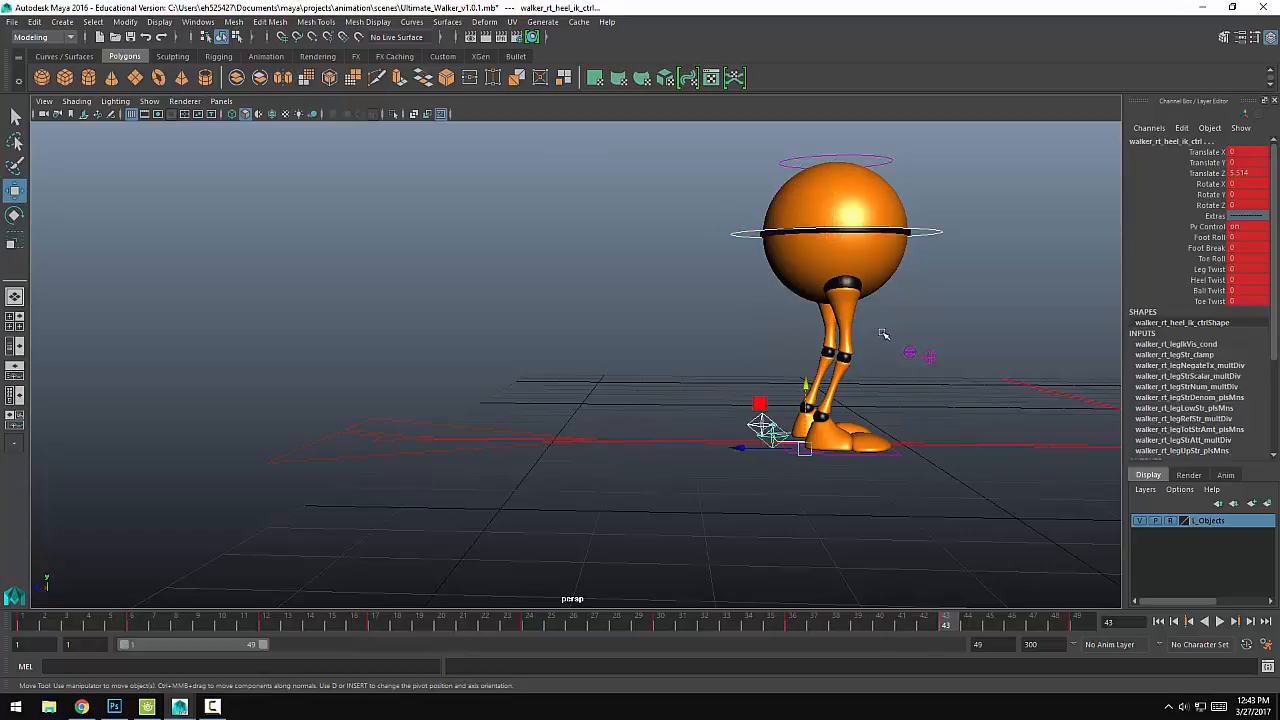
left_click_drag(880, 331, 931, 430, "shift")
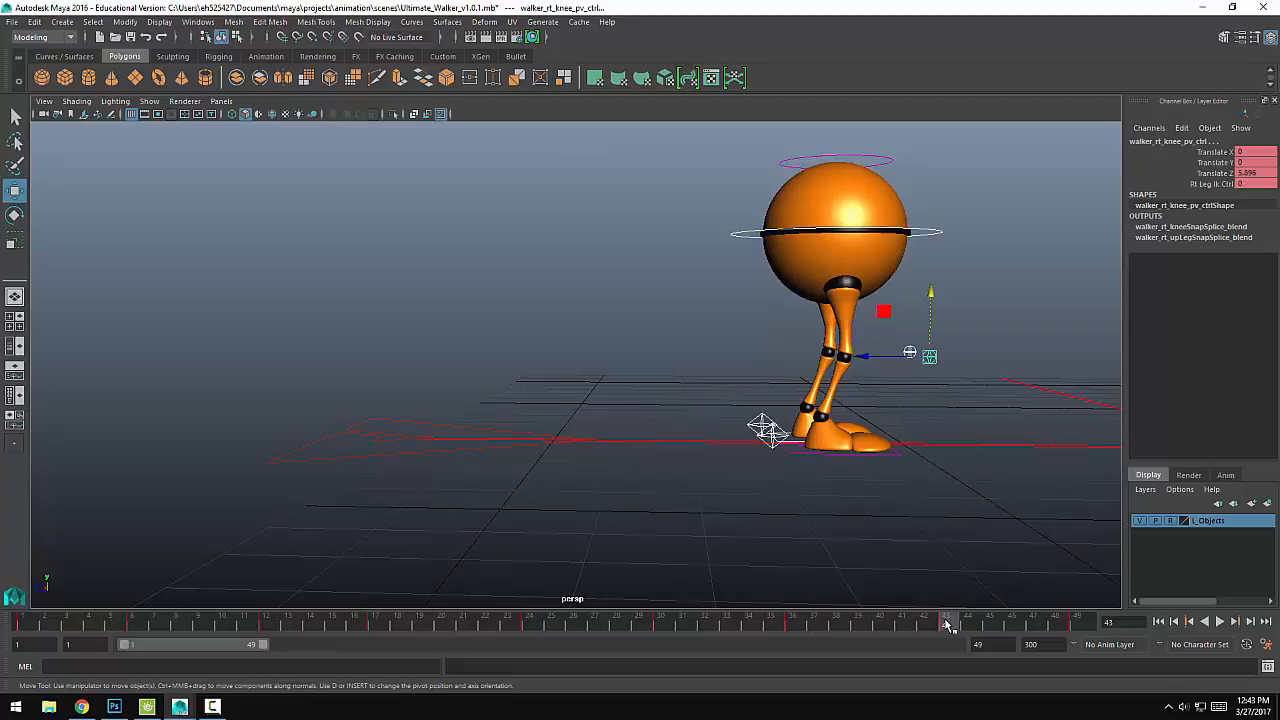
key("s")
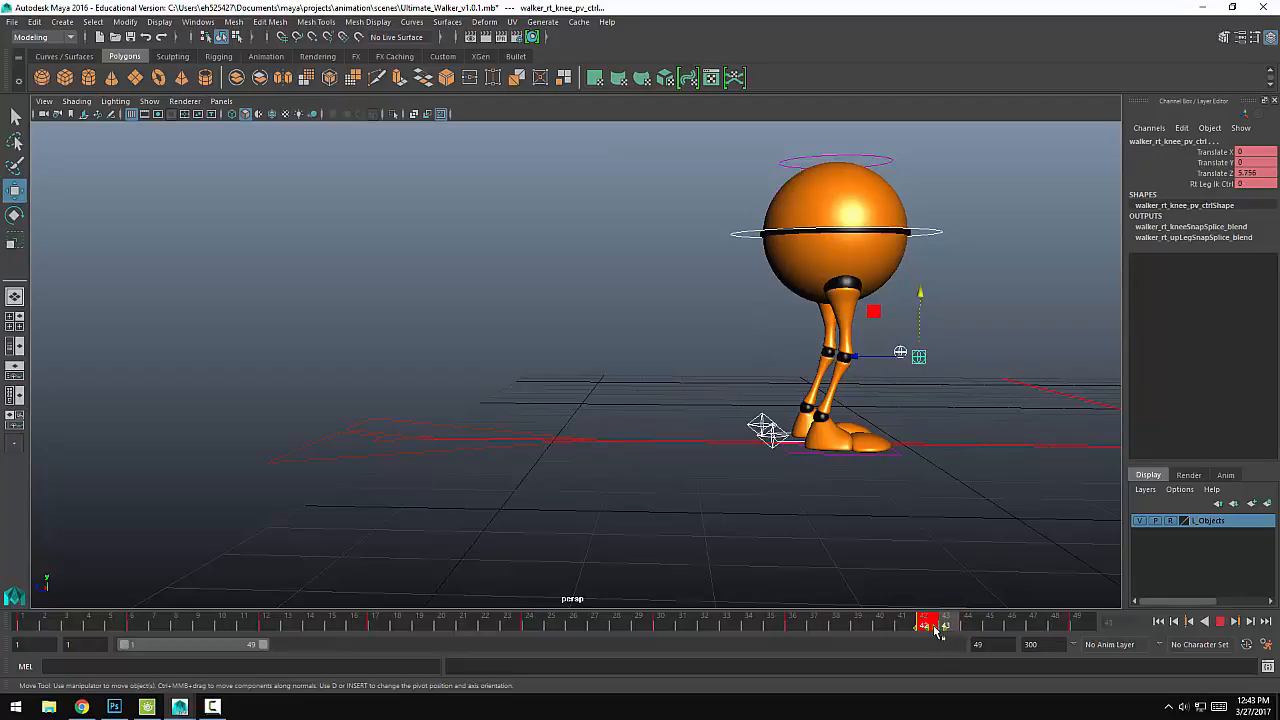
Step: Scrub through the walk, clear the selection, and play the animation to check the motion
left_click(1010, 630)
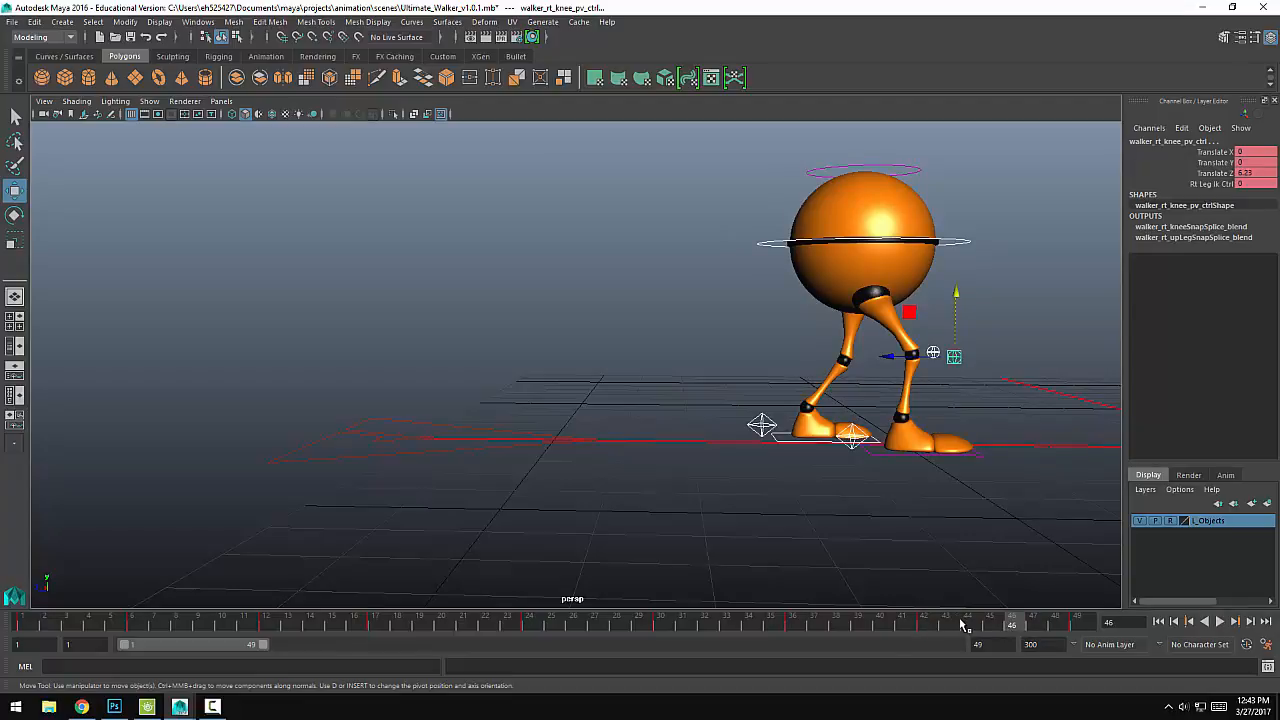
left_click(1078, 626)
left_click_drag(1072, 628, 68, 624)
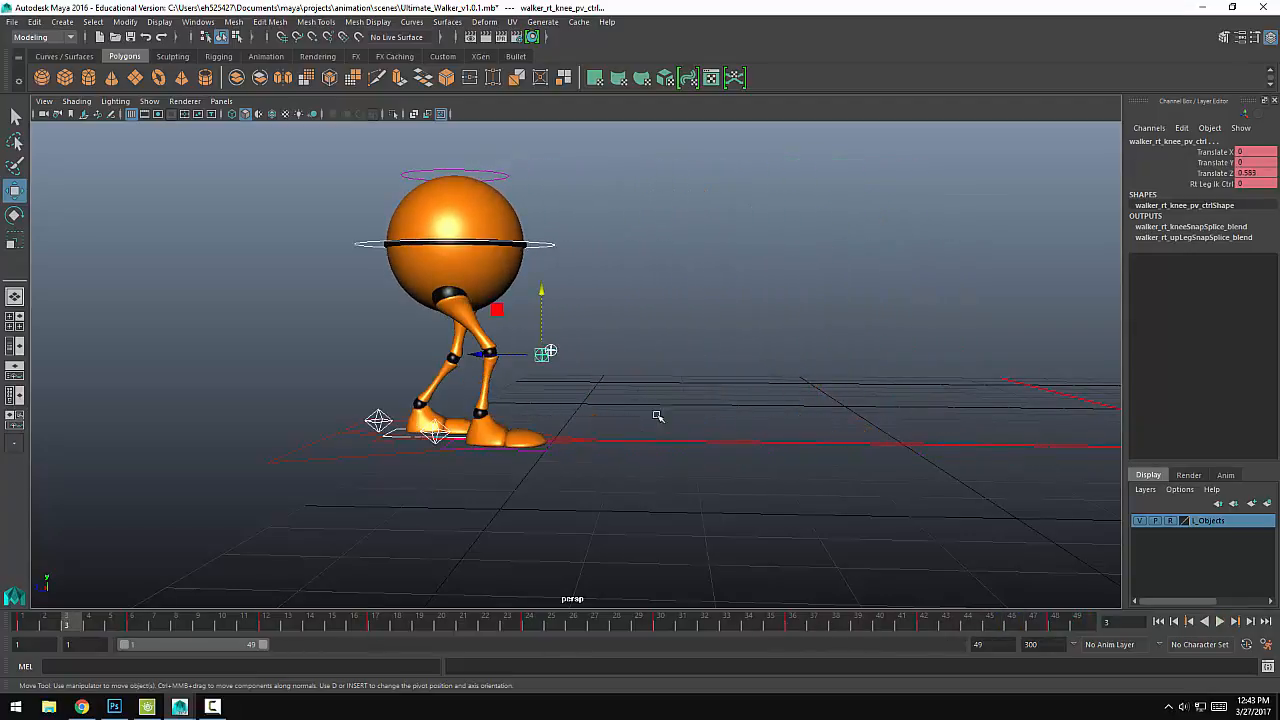
left_click(661, 409)
key("alt+v")
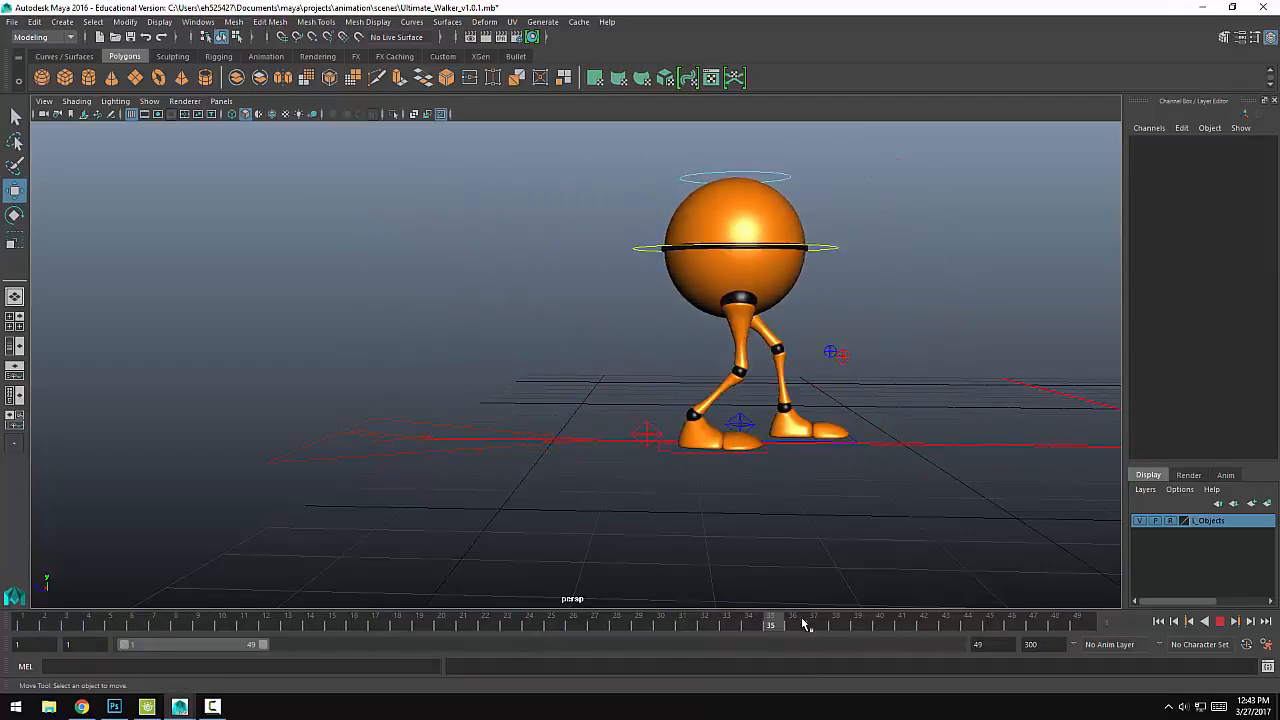
left_click_drag(809, 630, 46, 629)
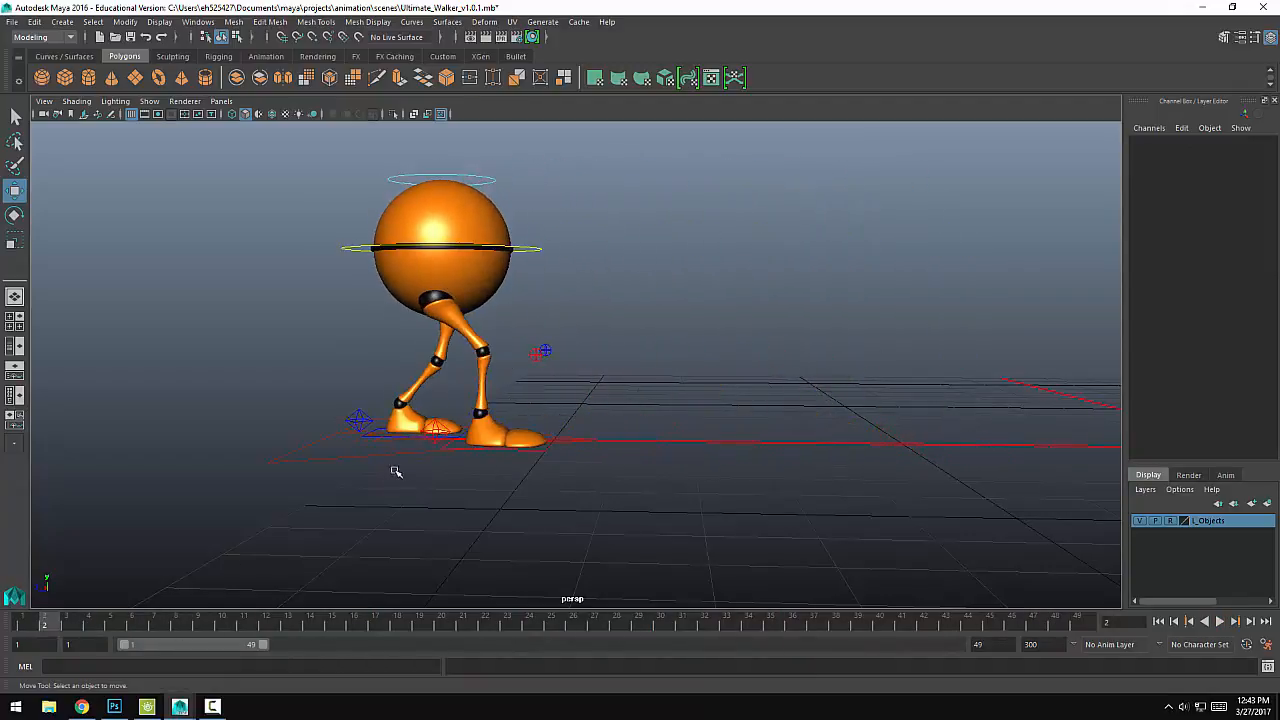
Step: At frame 1, set the left heel control's Foot Roll to about 24.8 and Foot Break to about 31.1
left_click(358, 420)
key("alt+comma")
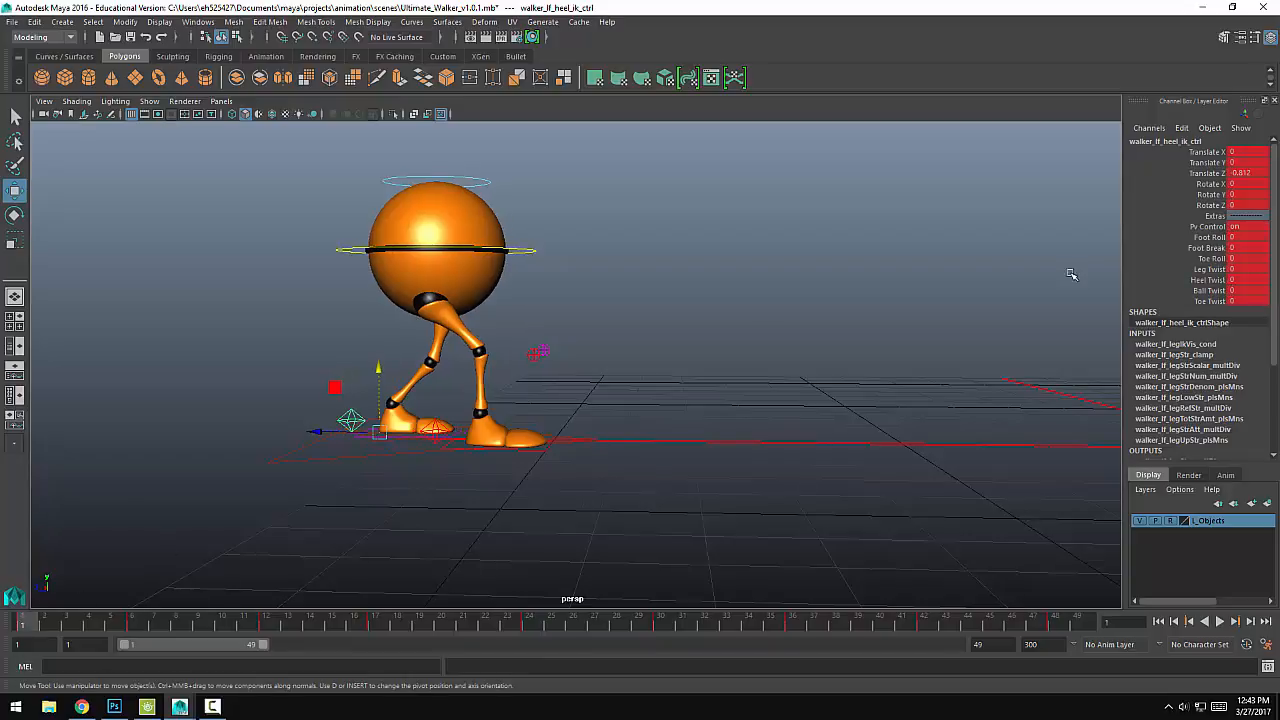
left_click(1205, 238)
middle_click_drag(619, 325, 1116, 276)
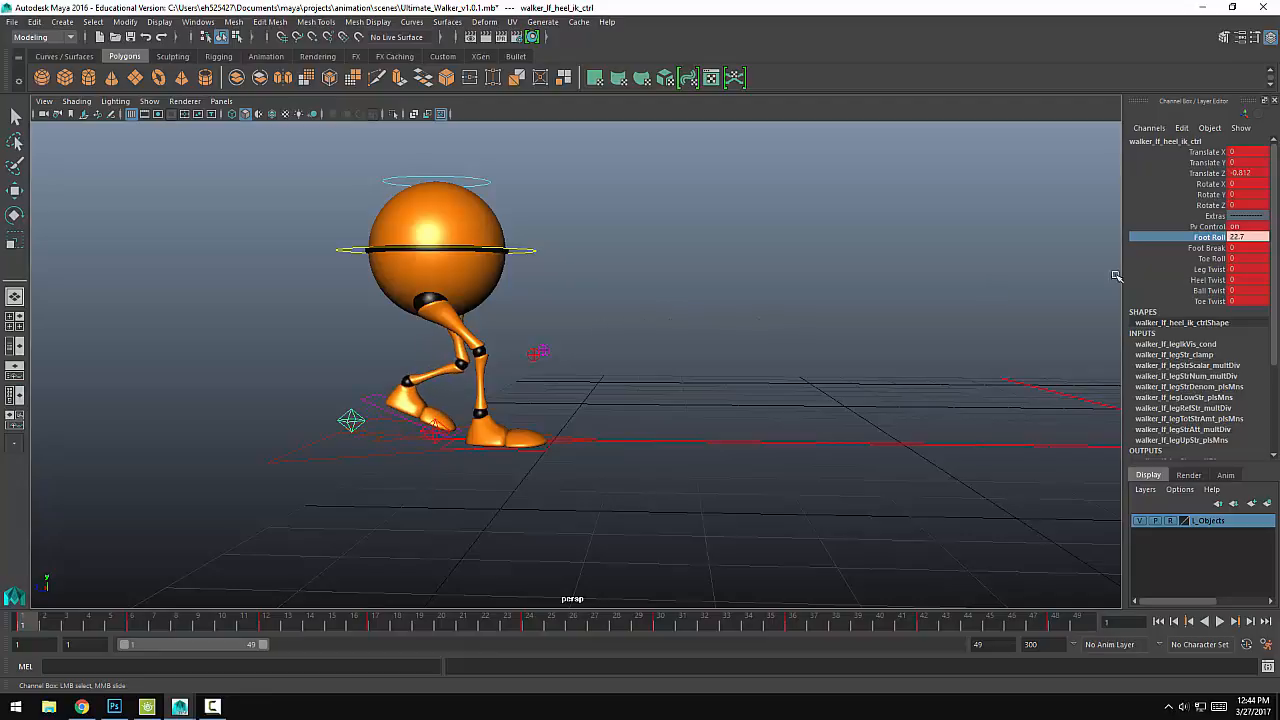
left_click(1207, 248)
middle_click_drag(508, 369, 713, 364)
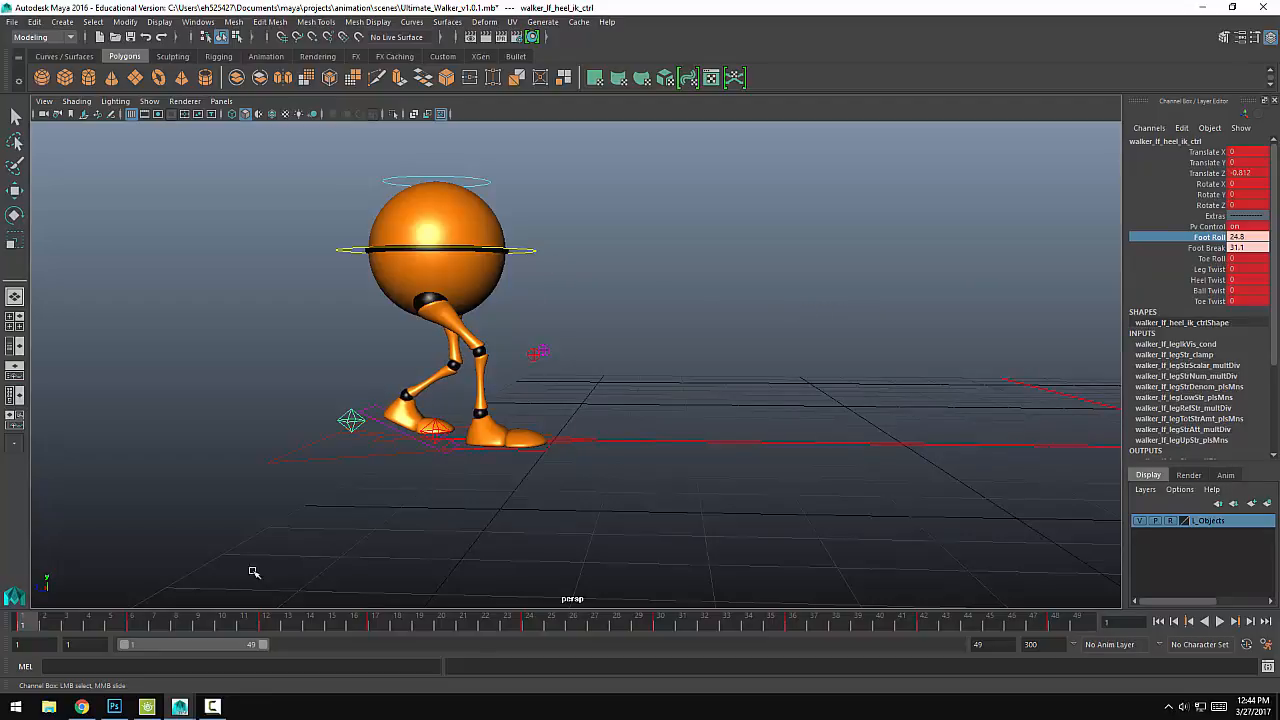
Step: At frame 1, set the right heel control's Foot Roll to about -14.9 and Toe Roll to about -17.2, and key it
left_click(436, 430)
key("w")
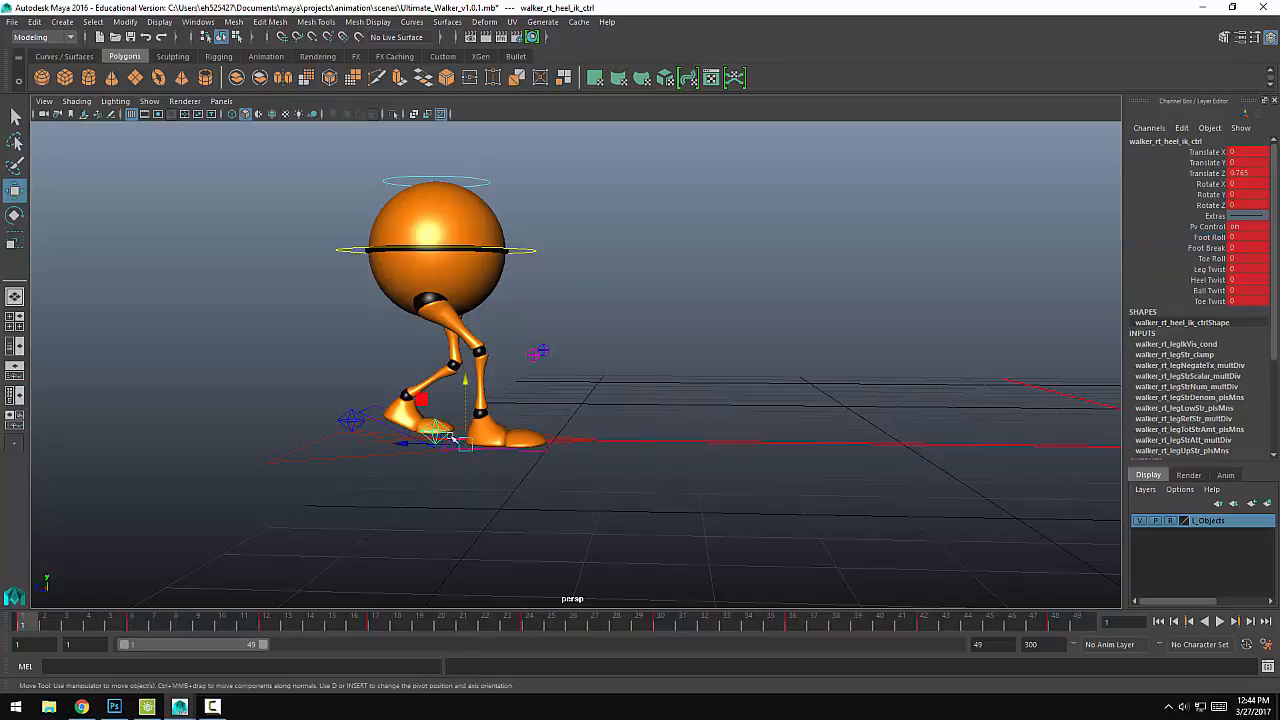
left_click(1212, 237)
middle_click_drag(1074, 278, 658, 333)
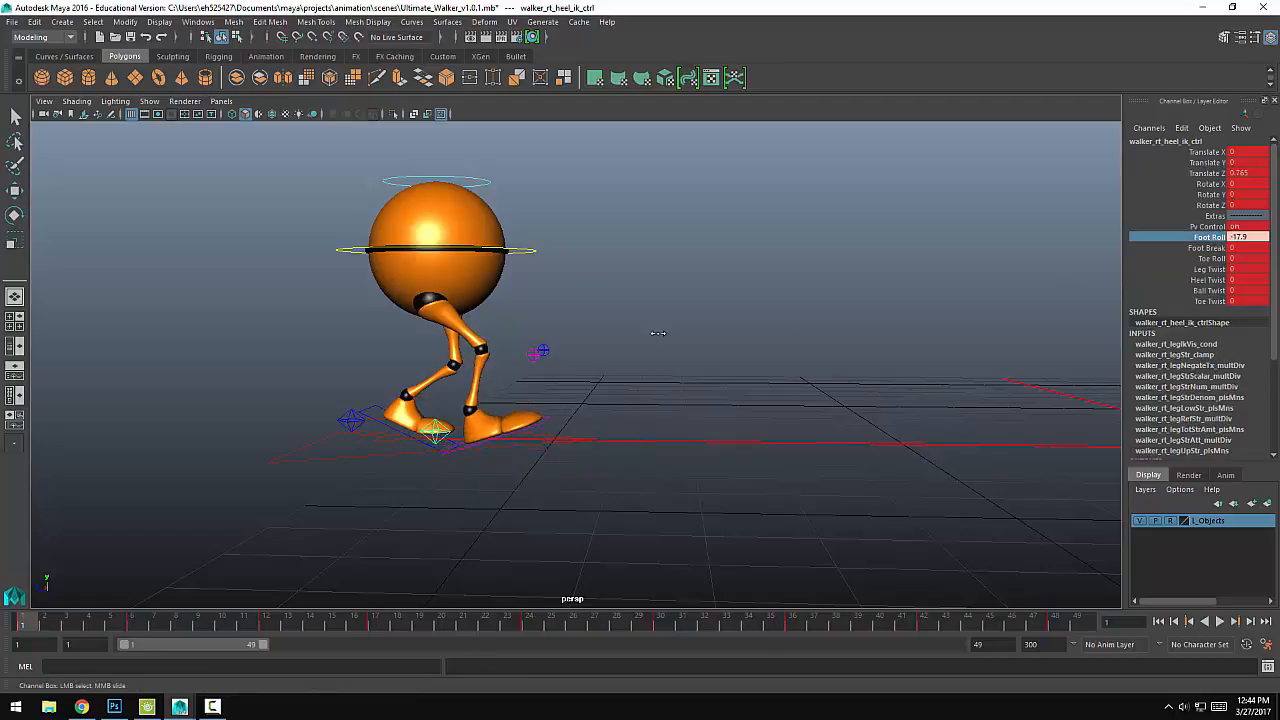
left_click(1214, 258)
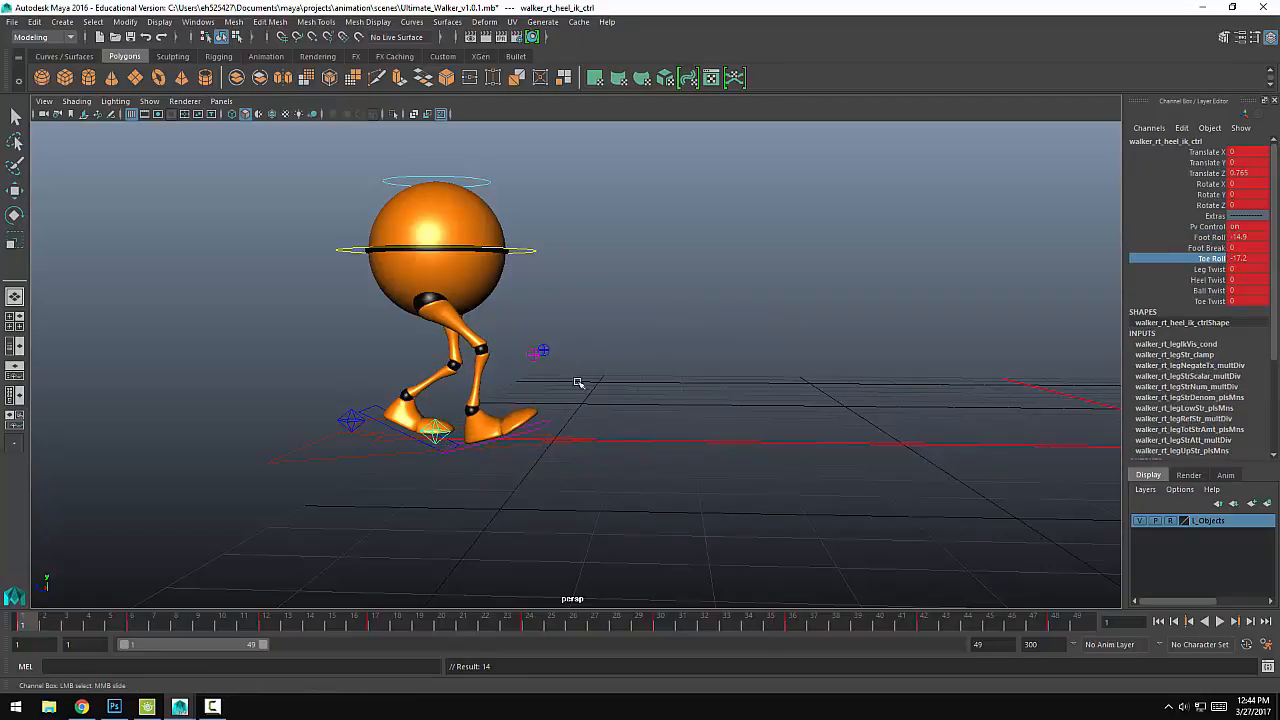
Step: At frame 1, move the main body control forward to about Z -0.14 and key it
left_click_drag(583, 325, 393, 247, "alt")
left_click(442, 247)
key("w")
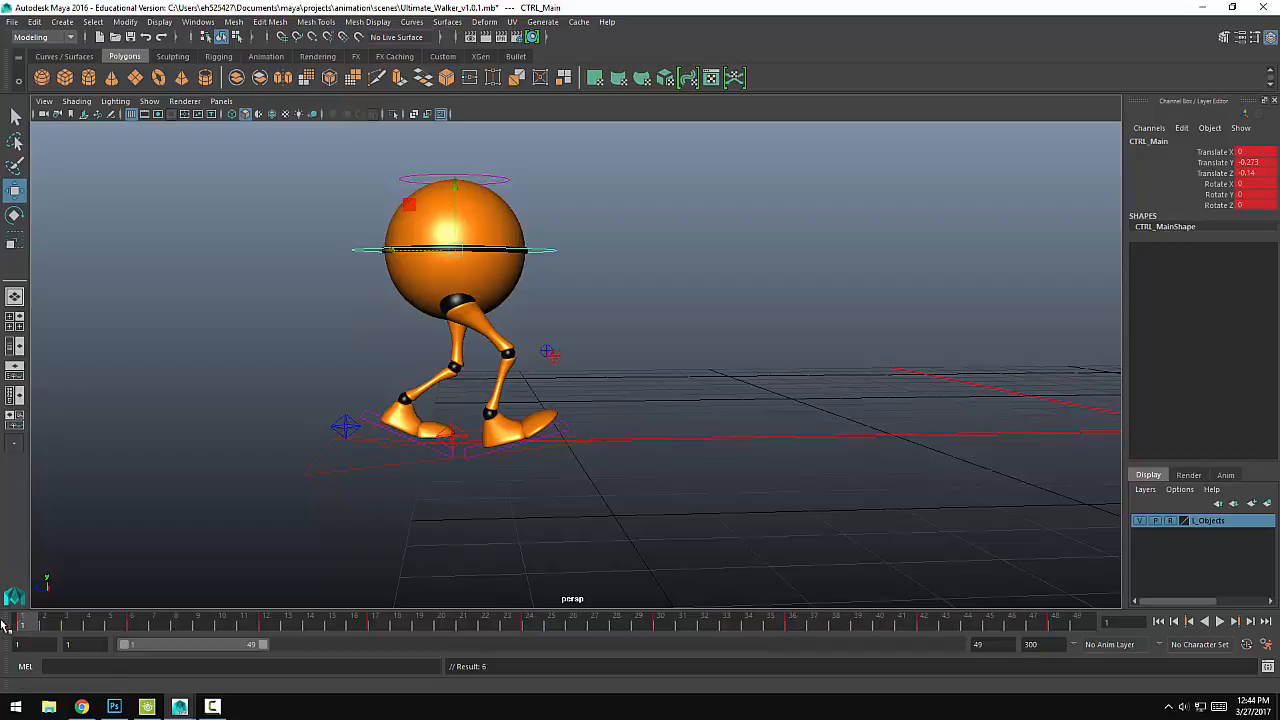
Step: At frame 6, raise the left heel control to about Y 0.66, rotate it about 30.4 in X, and set Toe Roll to about 18.9
key("alt+v")
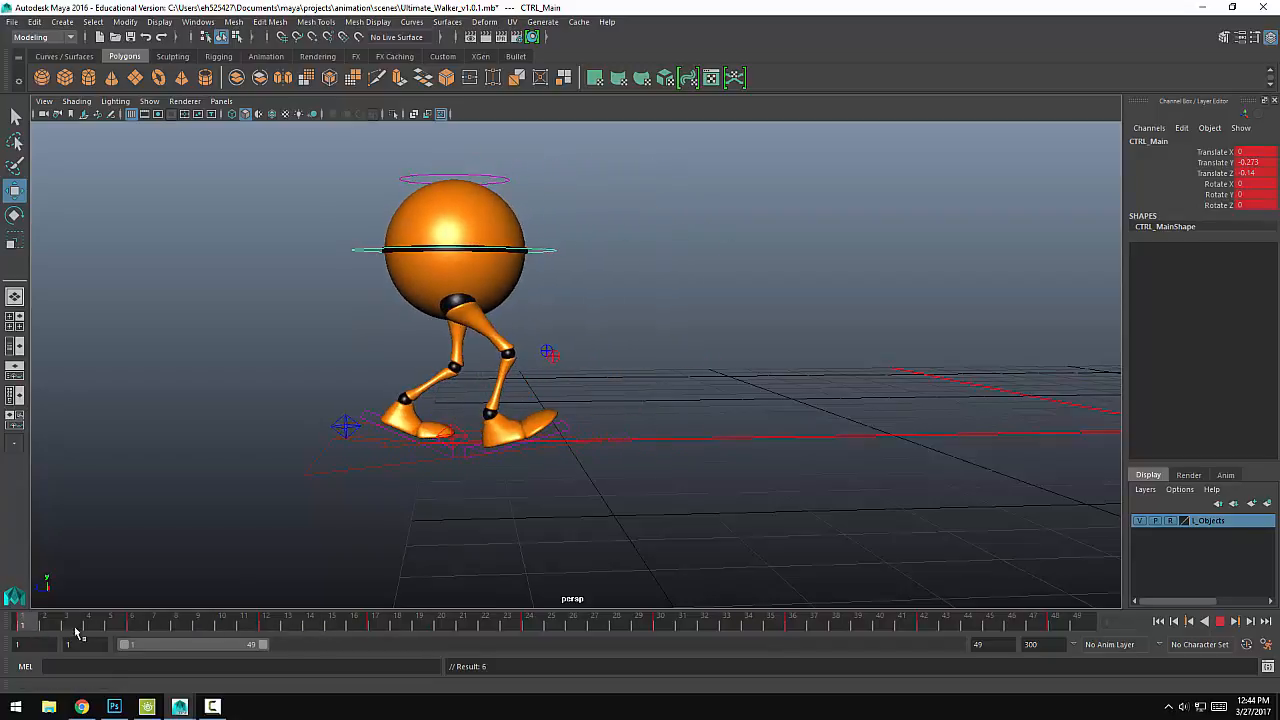
left_click(133, 623)
left_click(464, 412)
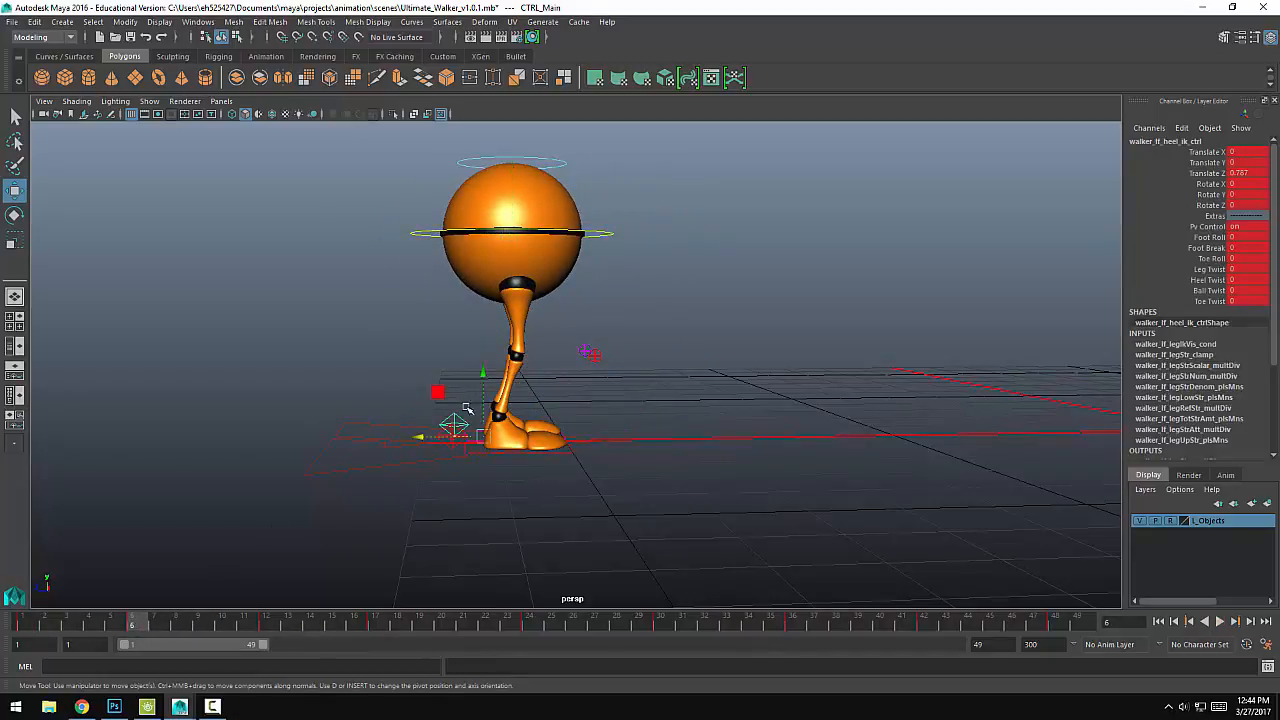
left_click_drag(482, 373, 540, 392)
key("e")
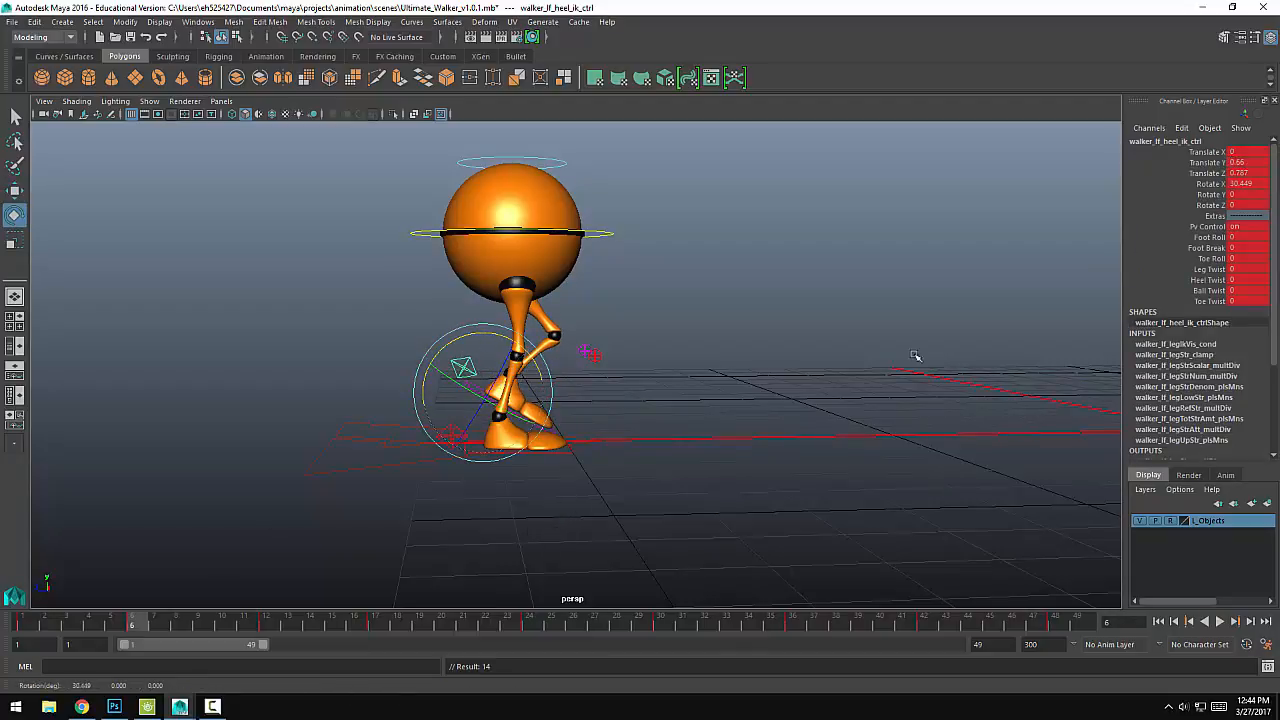
left_click(1211, 259)
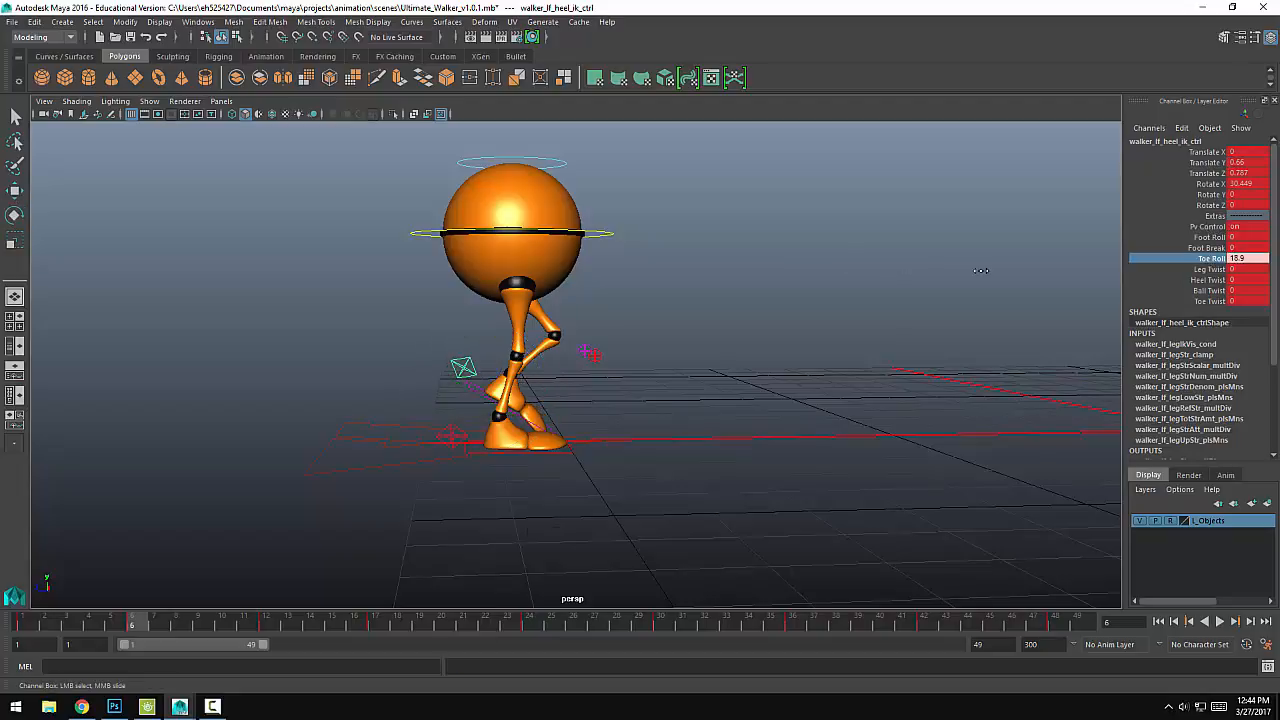
Step: At frame 12, set the left heel control's Foot Roll to about -11.1 and Toe Roll to about -18.2
key("alt+v")
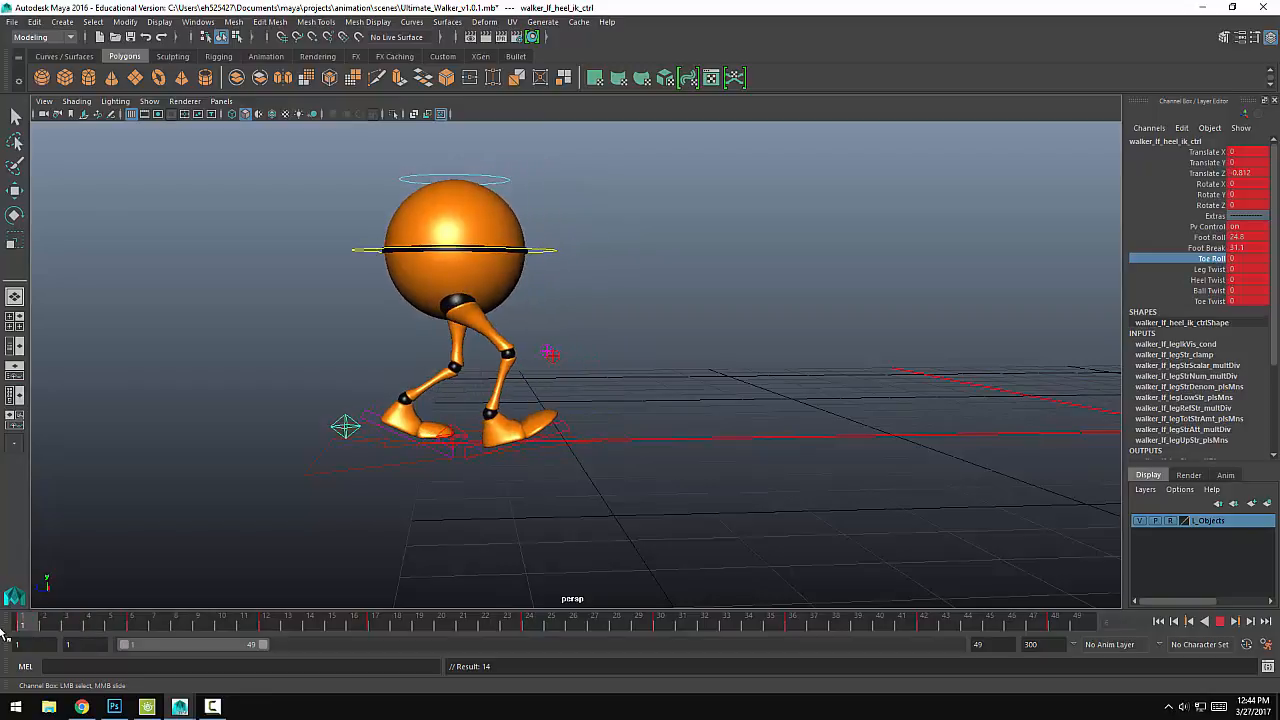
left_click_drag(309, 628, 267, 630)
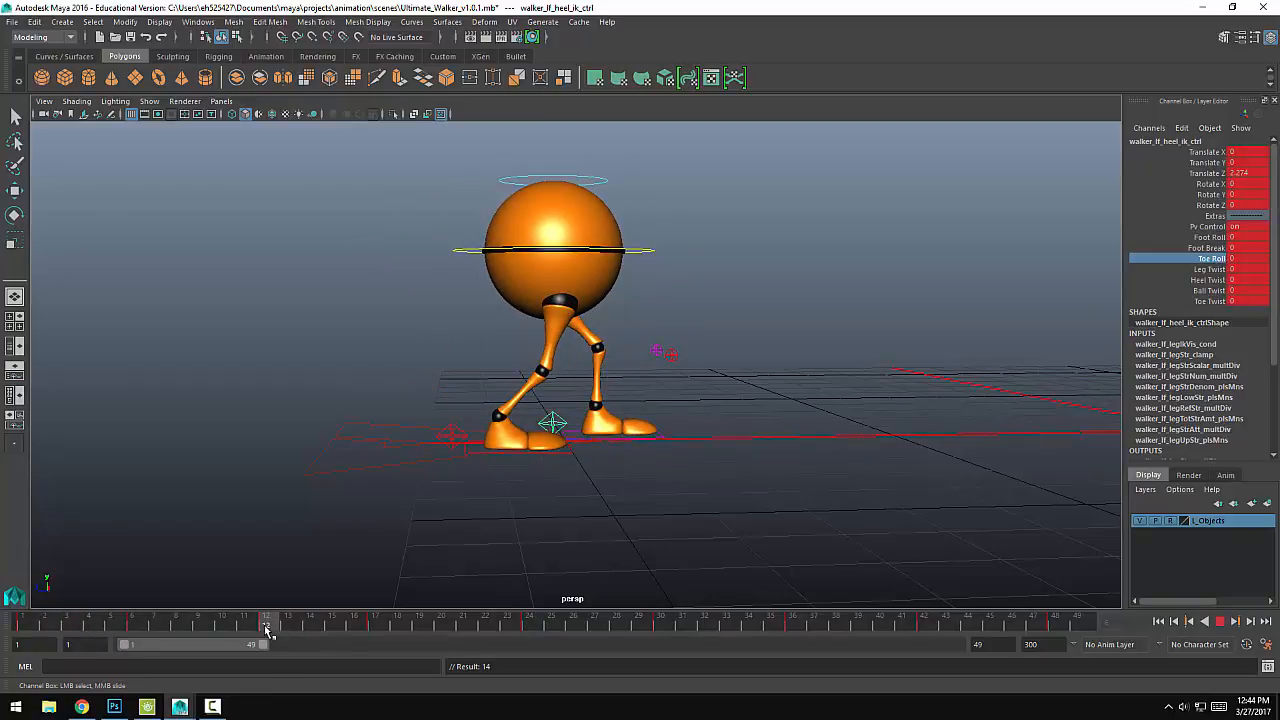
left_click(1209, 237)
middle_click_drag(876, 288, 798, 288)
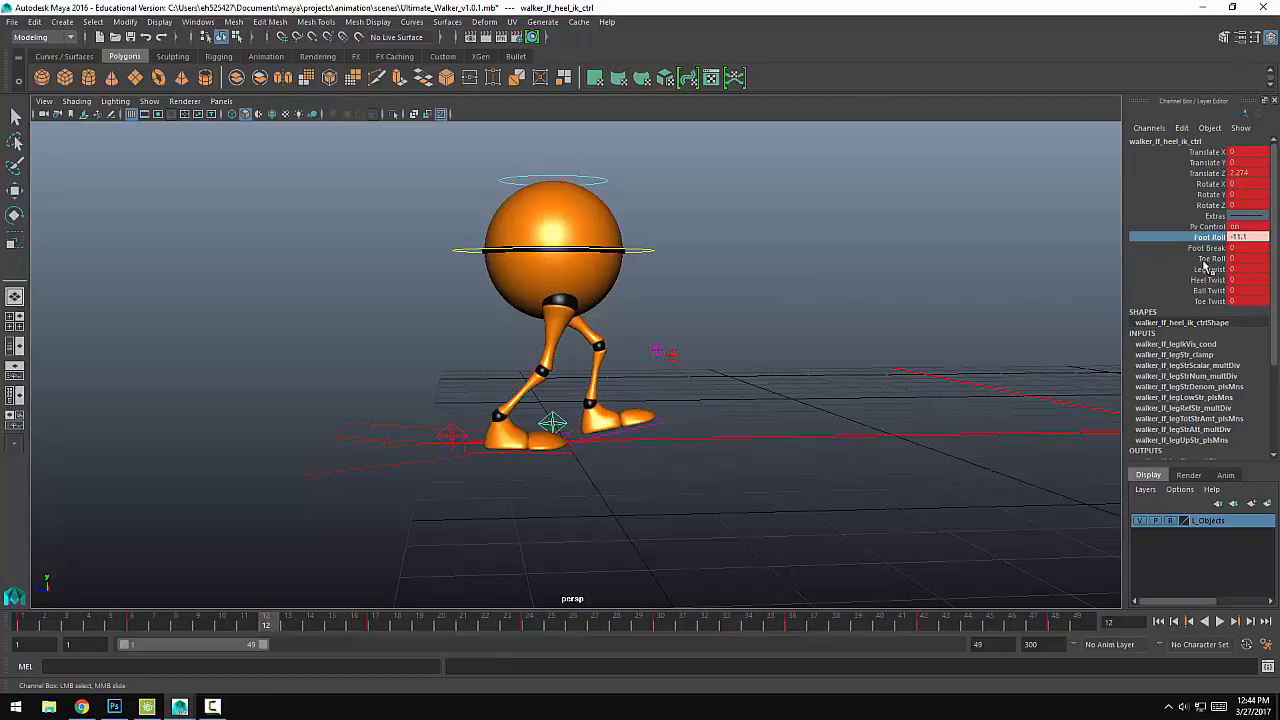
left_click(1207, 259)
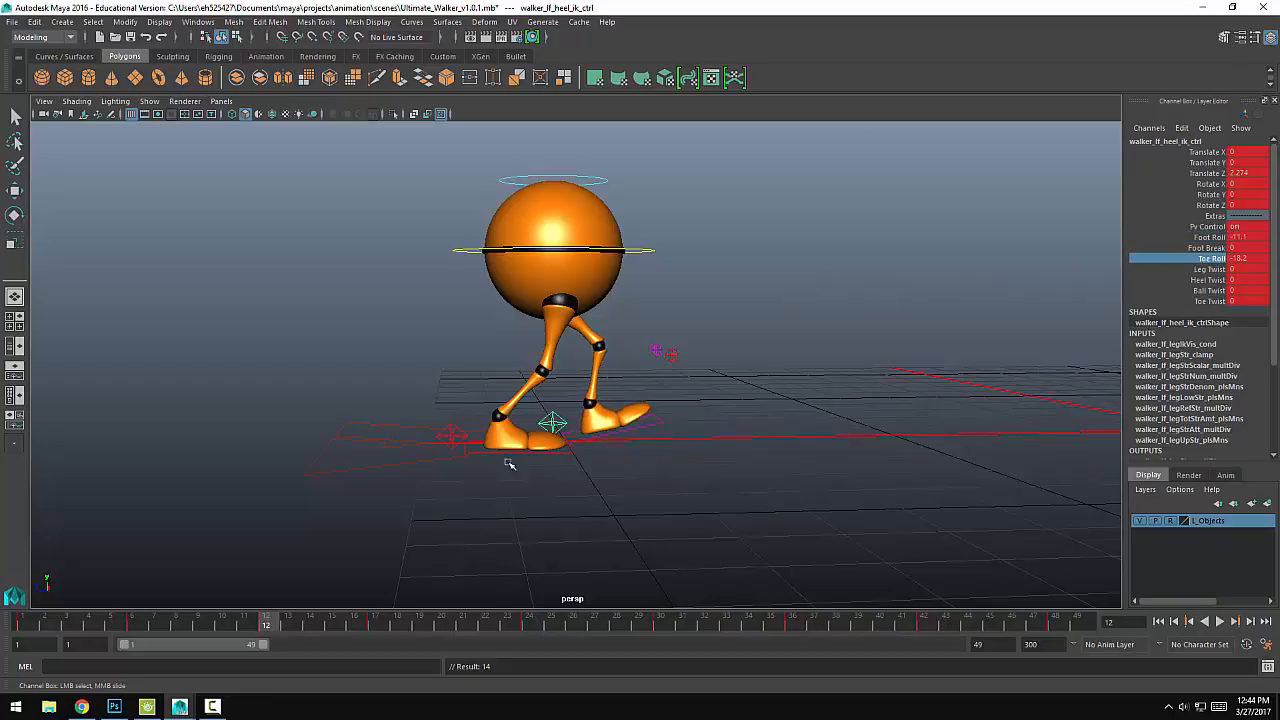
Step: At frame 12, set the right heel control's Foot Break to about 30.5 and Foot Roll to about 22.8
left_click(477, 432)
key("e")
left_click(1207, 247)
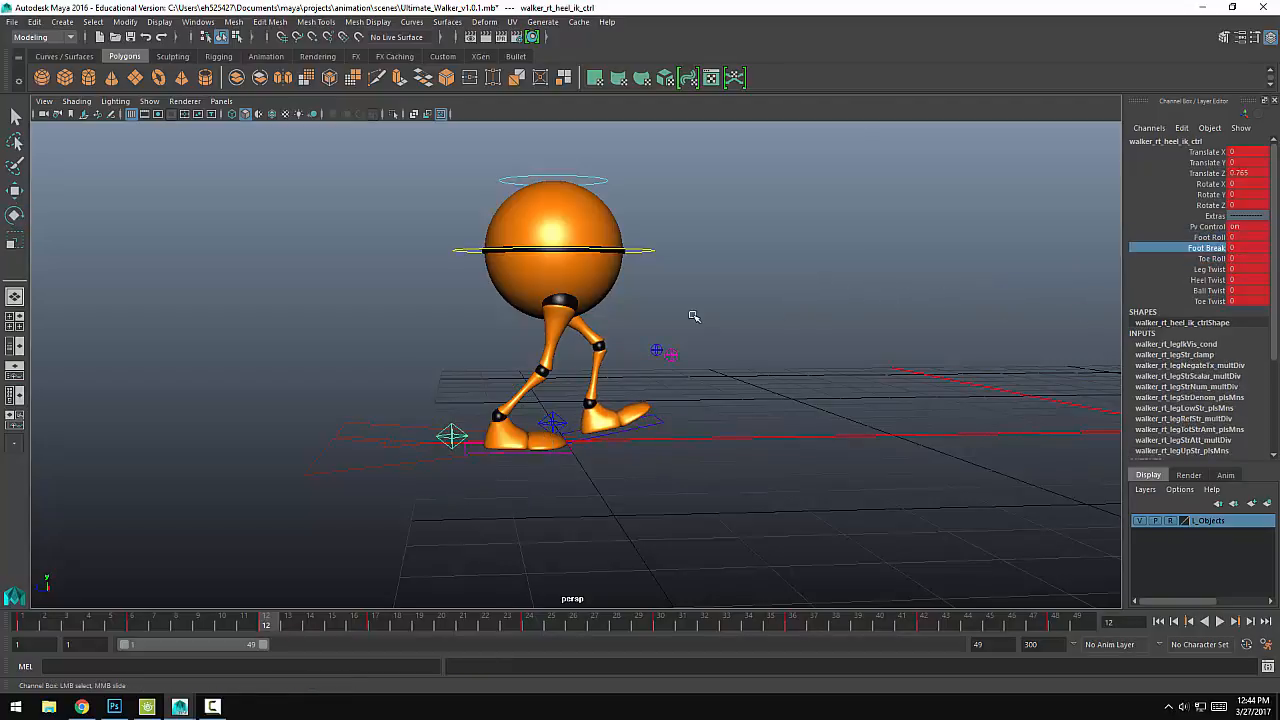
left_click(1240, 237)
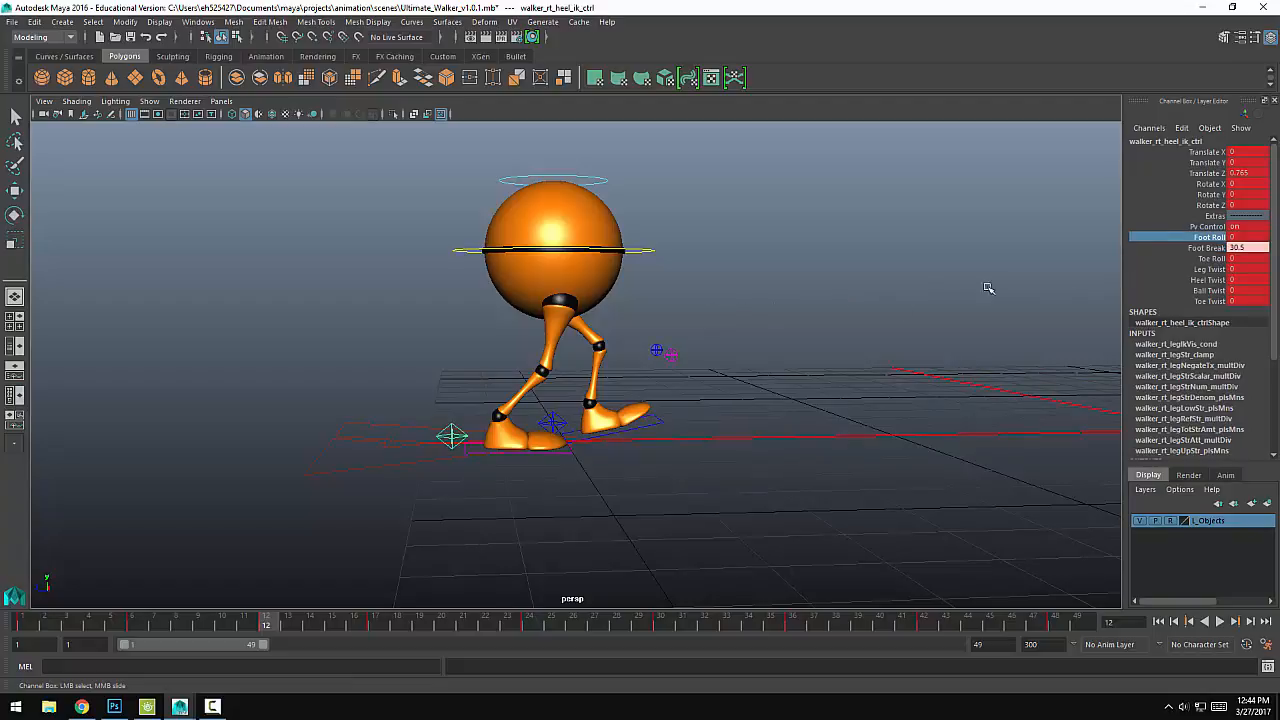
middle_click_drag(814, 302, 961, 299)
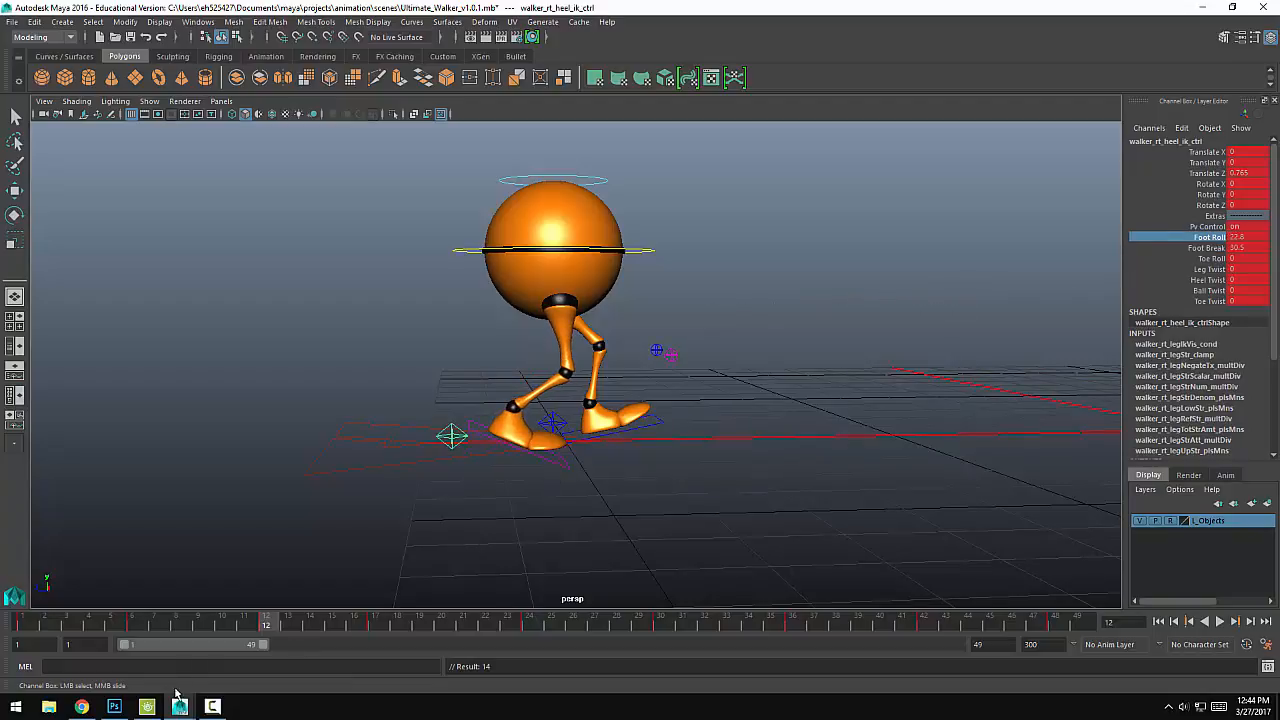
Step: At frame 3, set the right heel control's Foot Roll, Foot Break and Toe Roll to 0, key it, and play back the walk
key("alt+v")
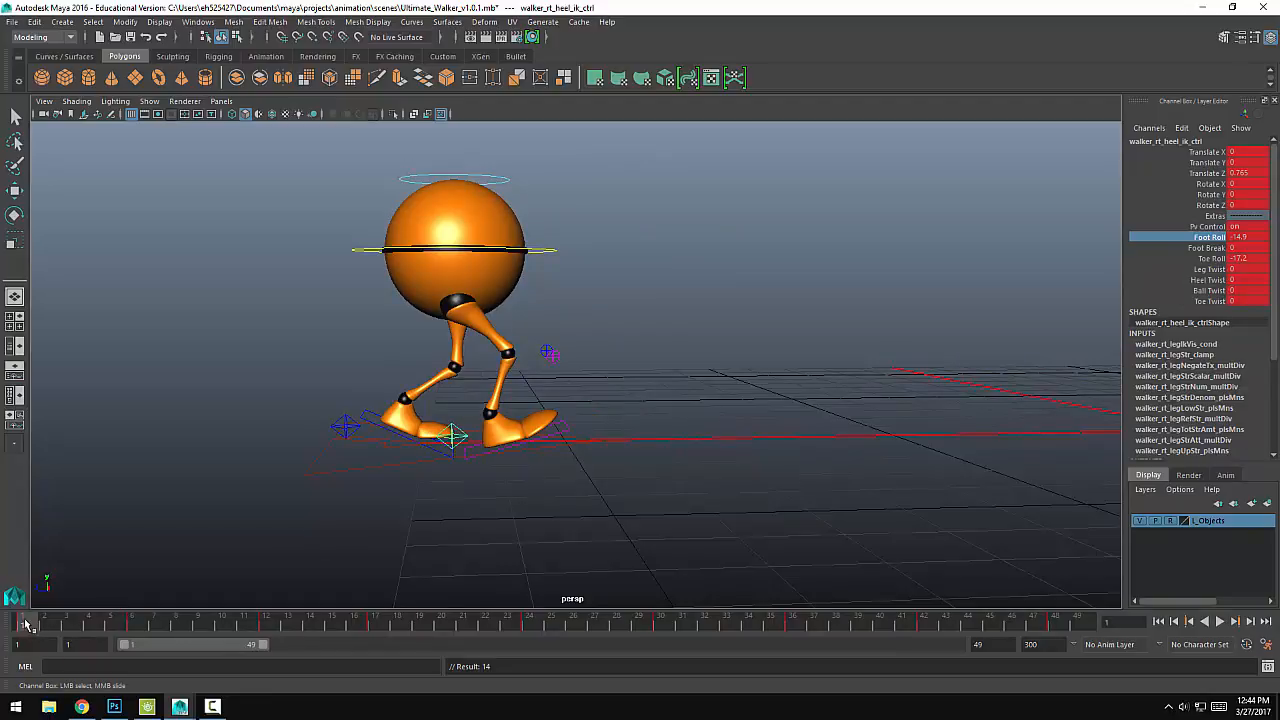
left_click_drag(27, 624, 80, 624)
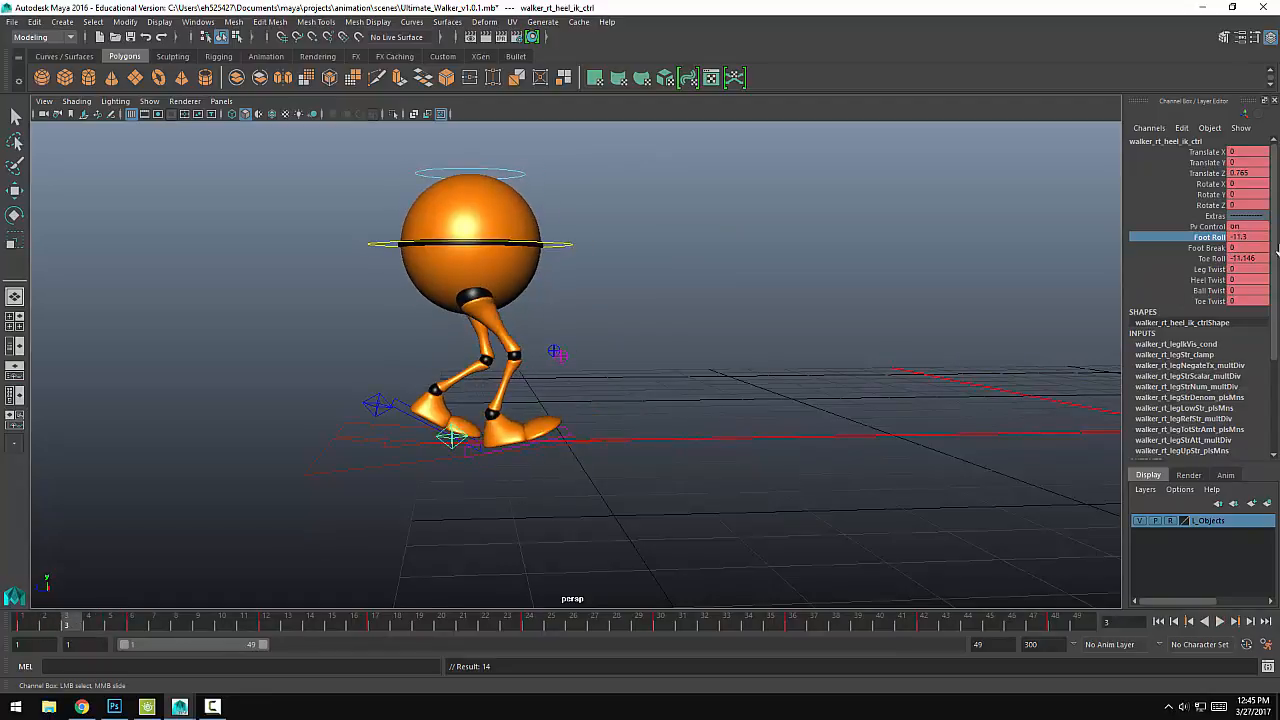
key("Return")
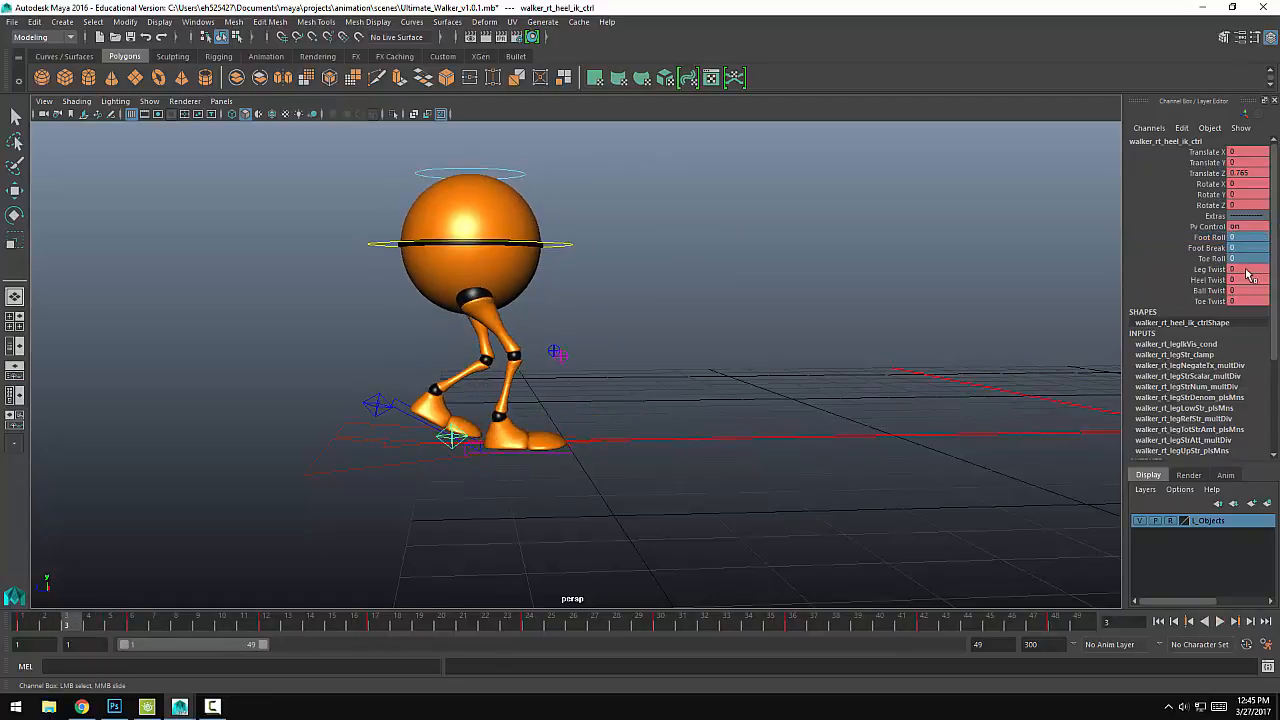
key("s")
key("alt+v")
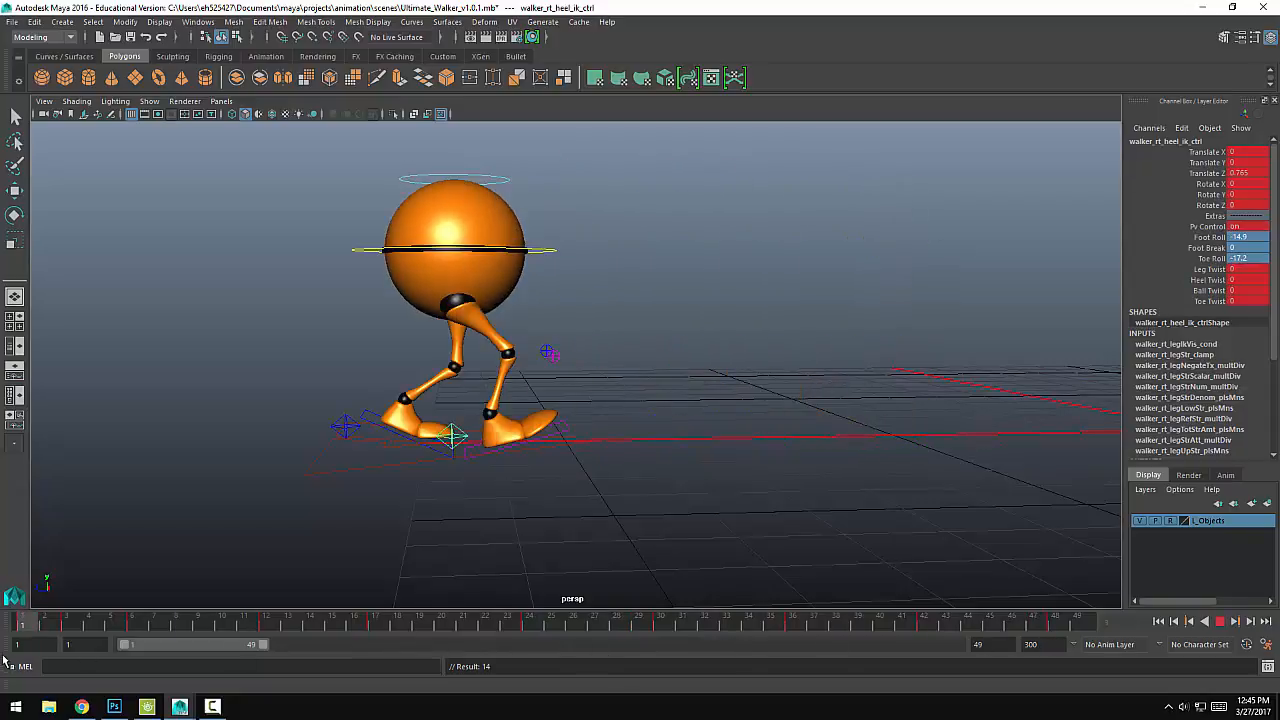
left_click_drag(56, 626, 5, 650)
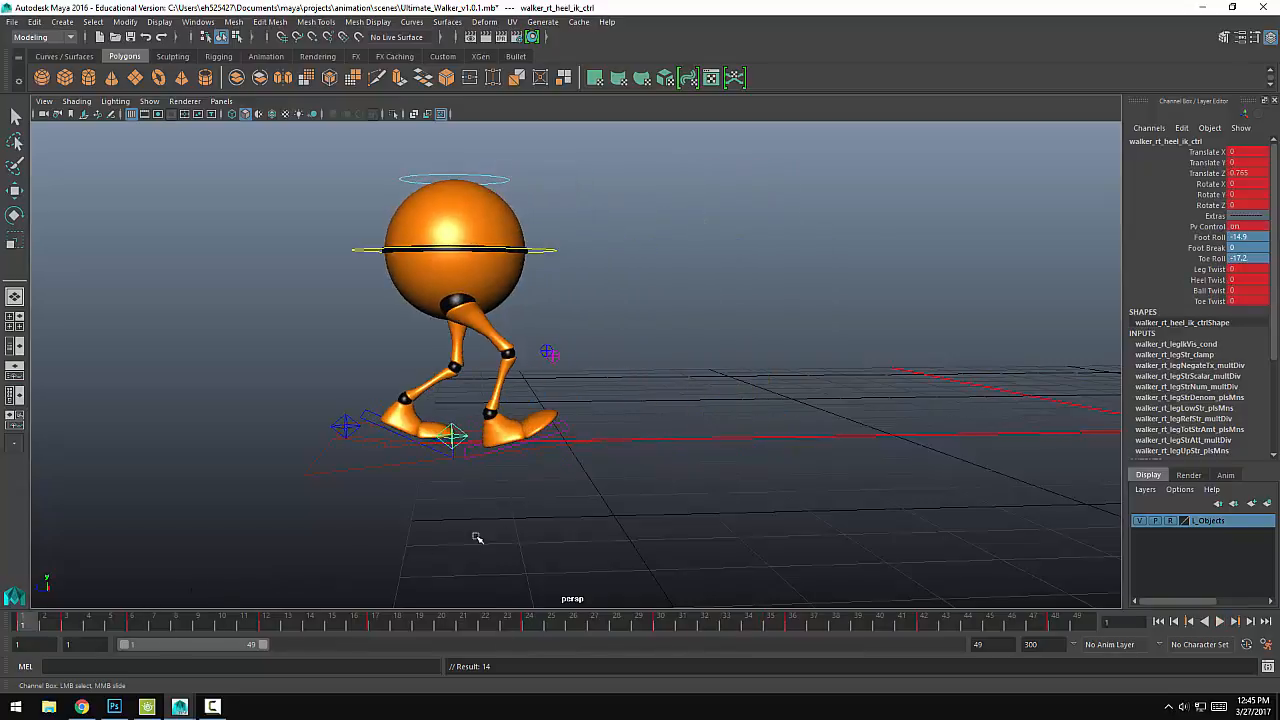
Step: At frame 17, raise the right heel control to about Y 0.73, rotate it about 32 in X, and set Toe Roll to about 20.1
left_click_drag(526, 525, 437, 505, "alt")
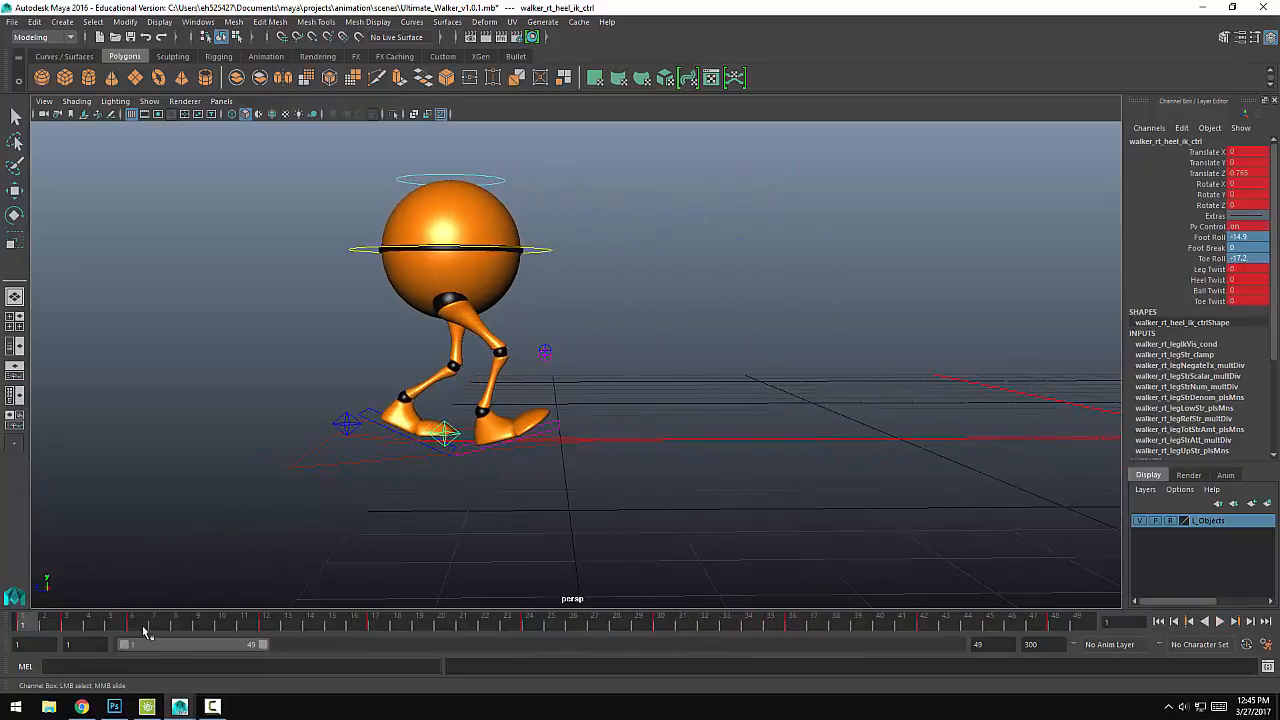
key("alt+v")
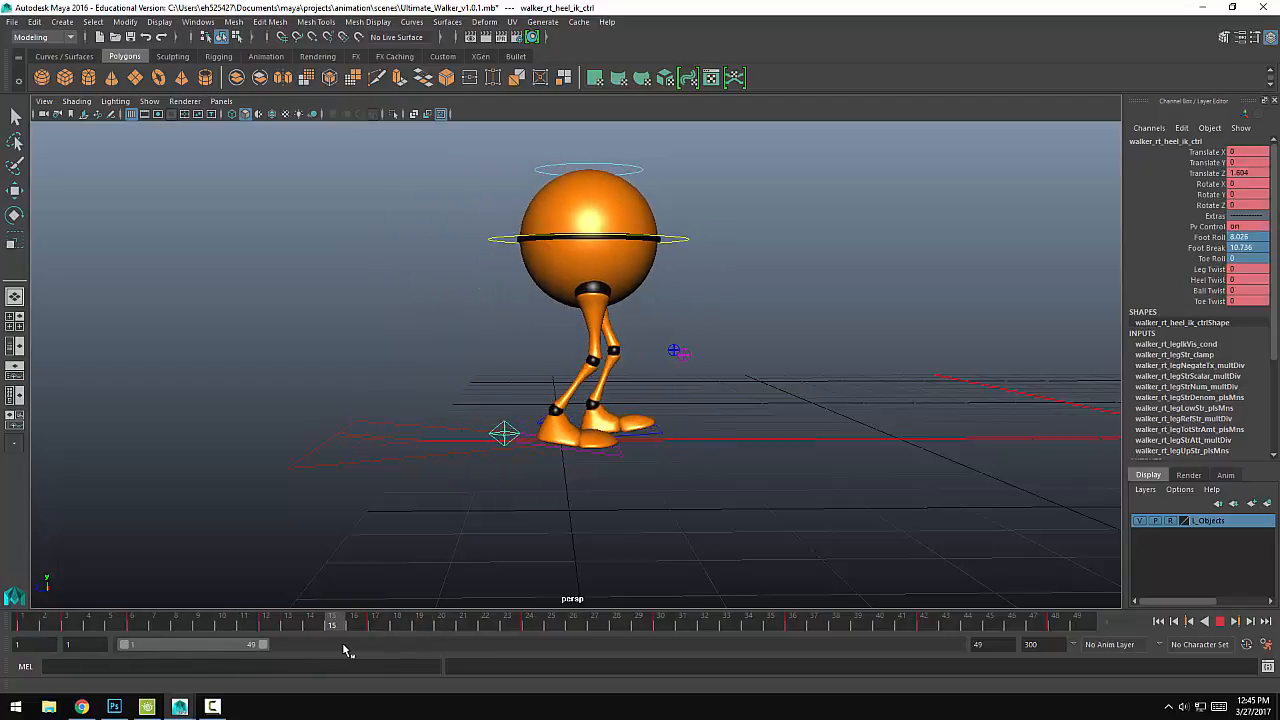
key("Escape")
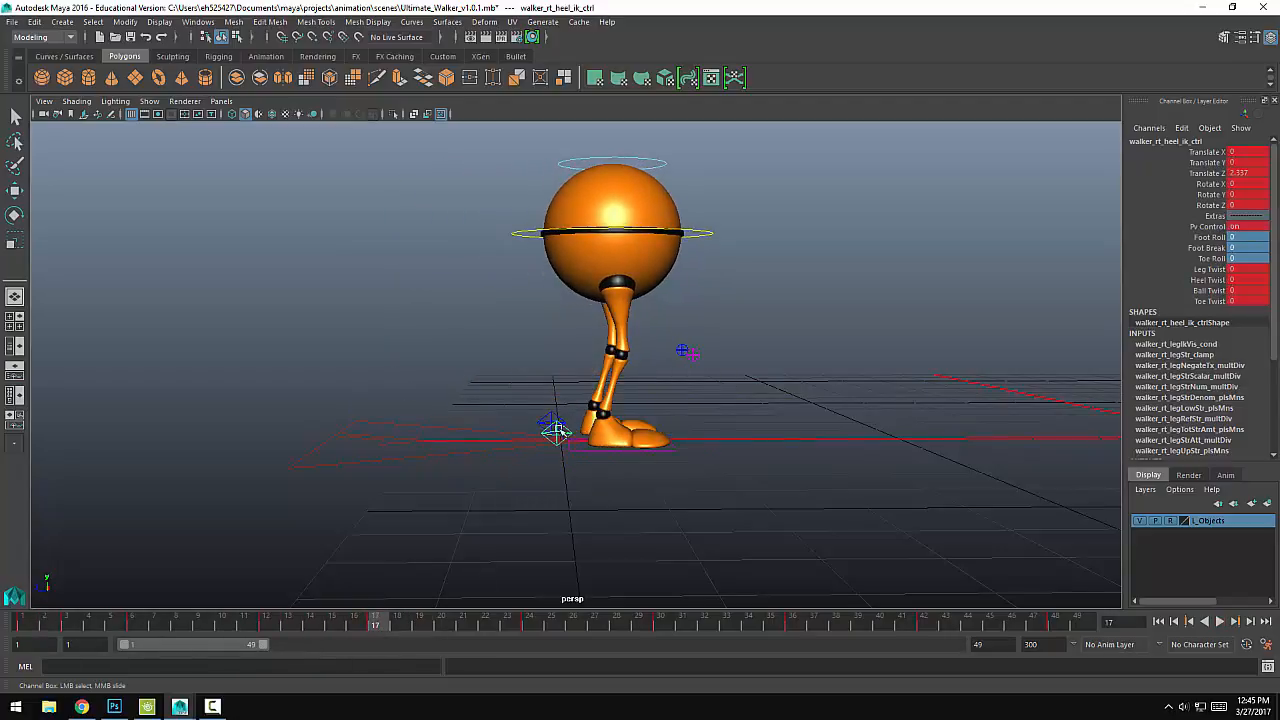
key("w")
left_click_drag(590, 385, 631, 378)
key("e")
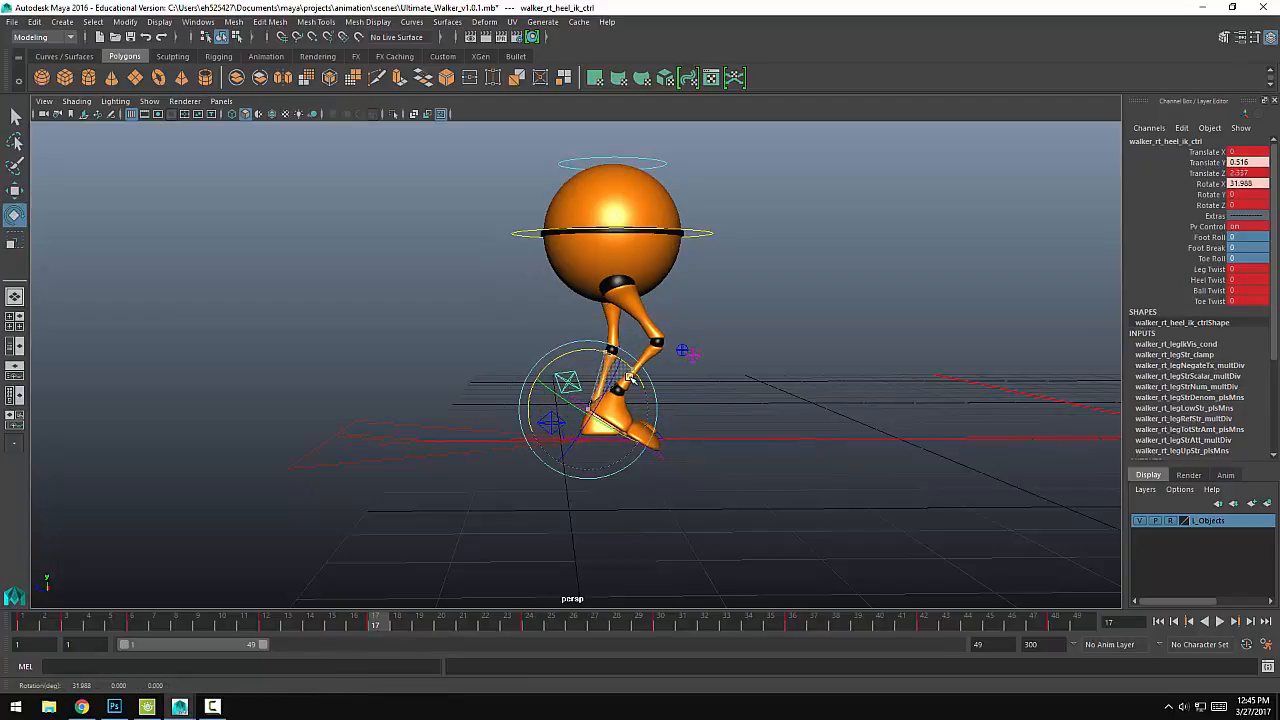
left_click(1212, 259)
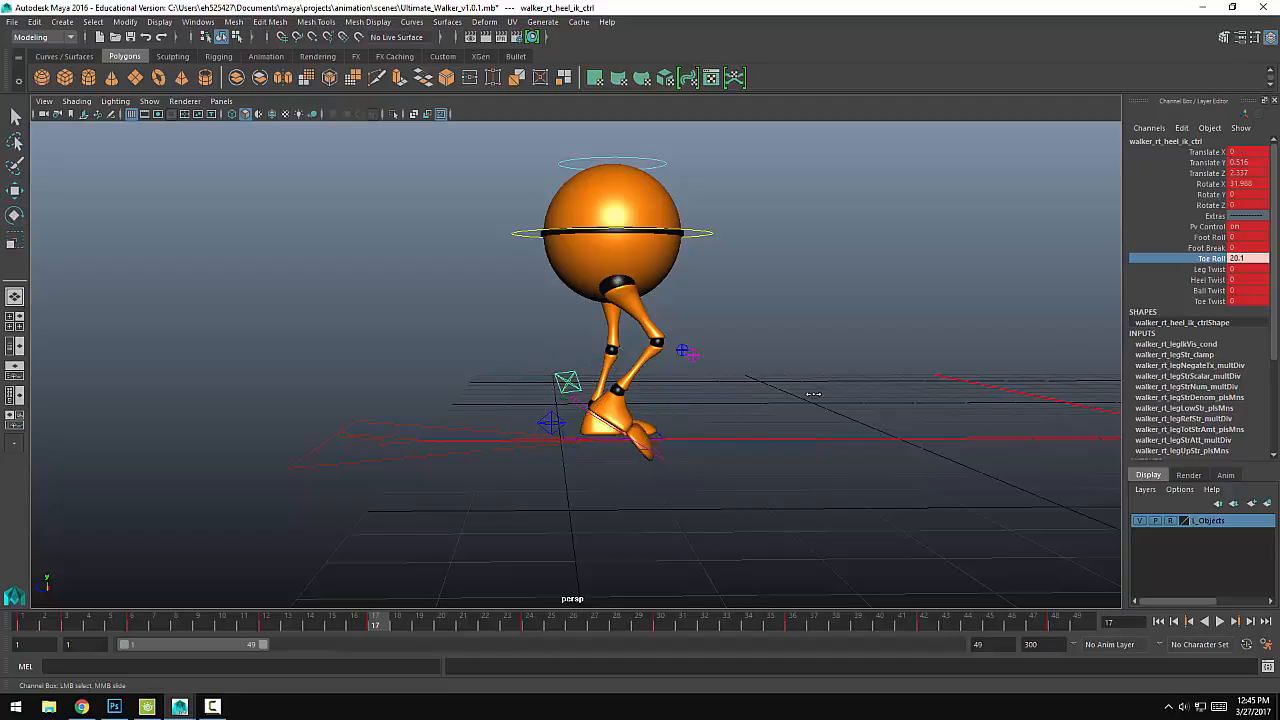
key("w")
left_click_drag(591, 352, 591, 333)
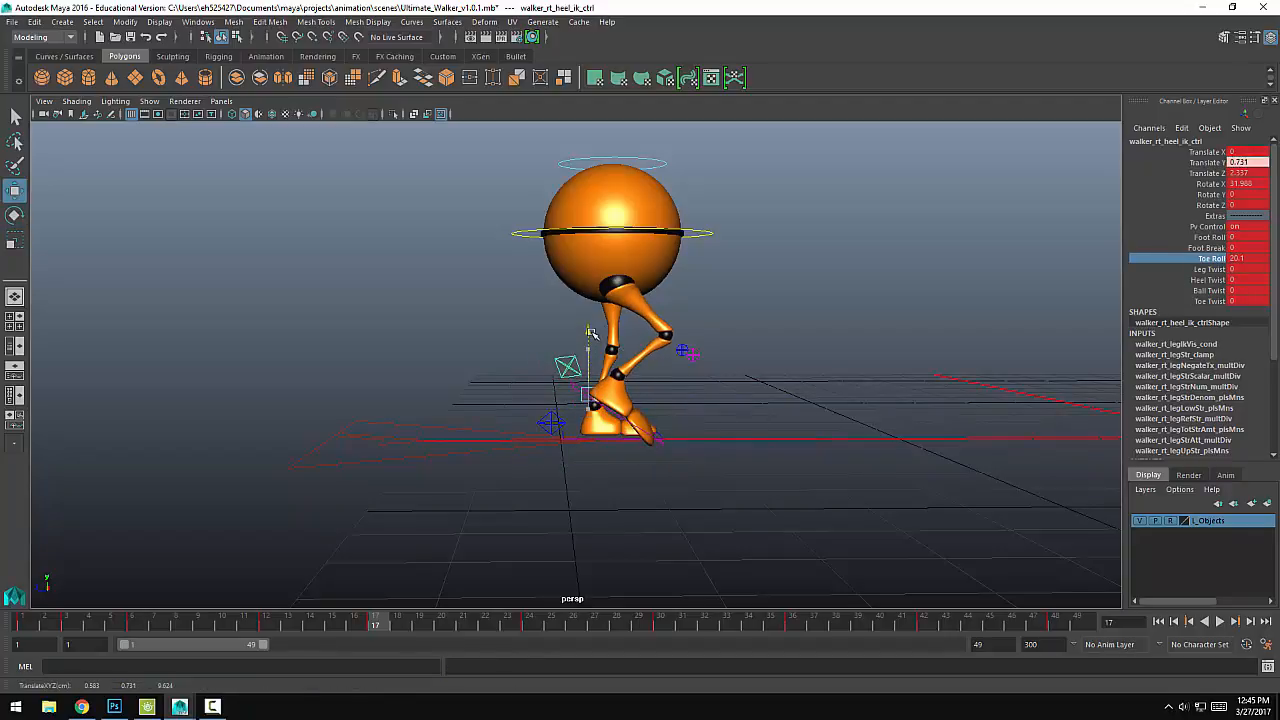
Step: At frame 24, set the right heel control's Foot Roll to about -16.3 and lift the toe with a negative Toe Roll
key("alt+v")
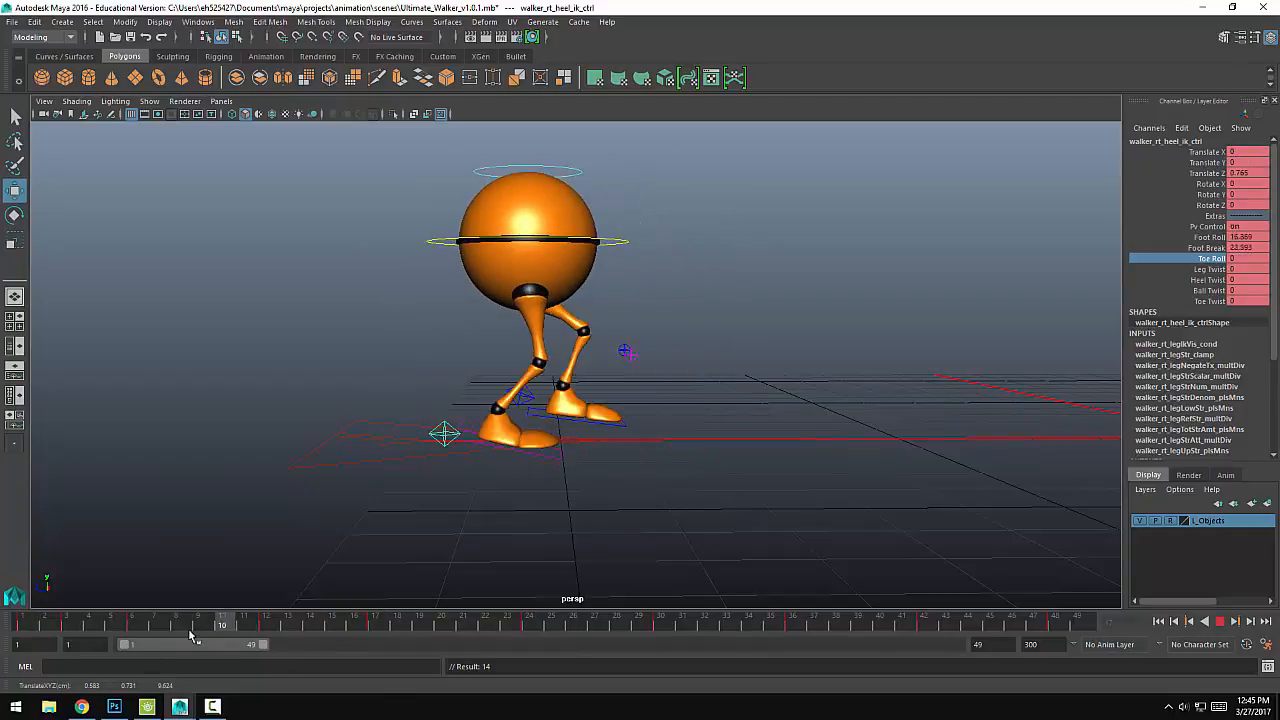
key("alt+v")
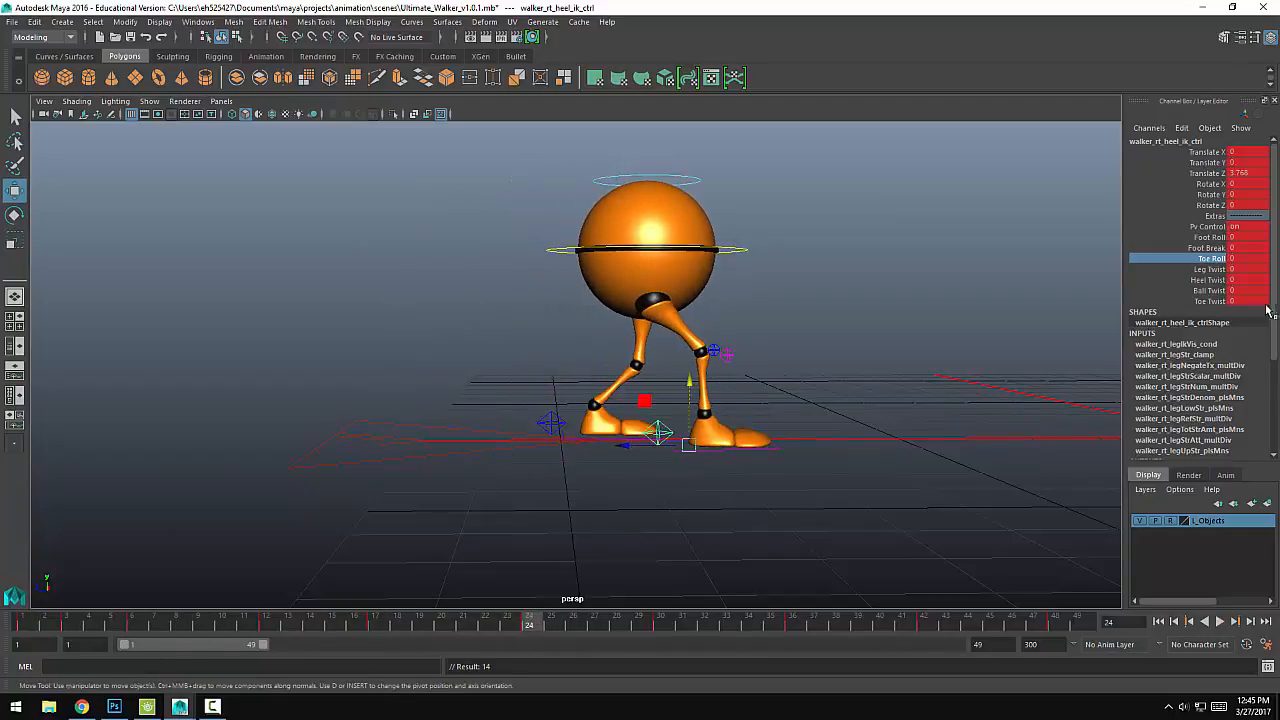
left_click(1212, 237)
middle_click_drag(660, 405, 528, 410)
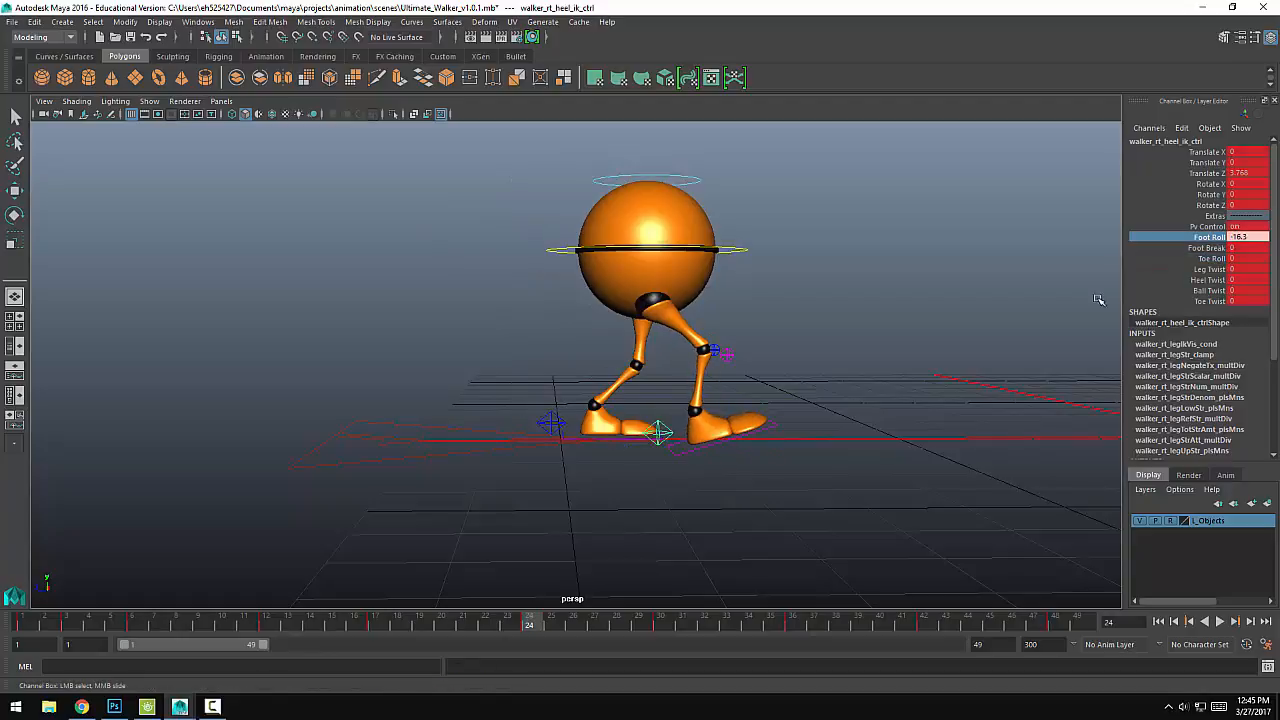
left_click(1212, 258)
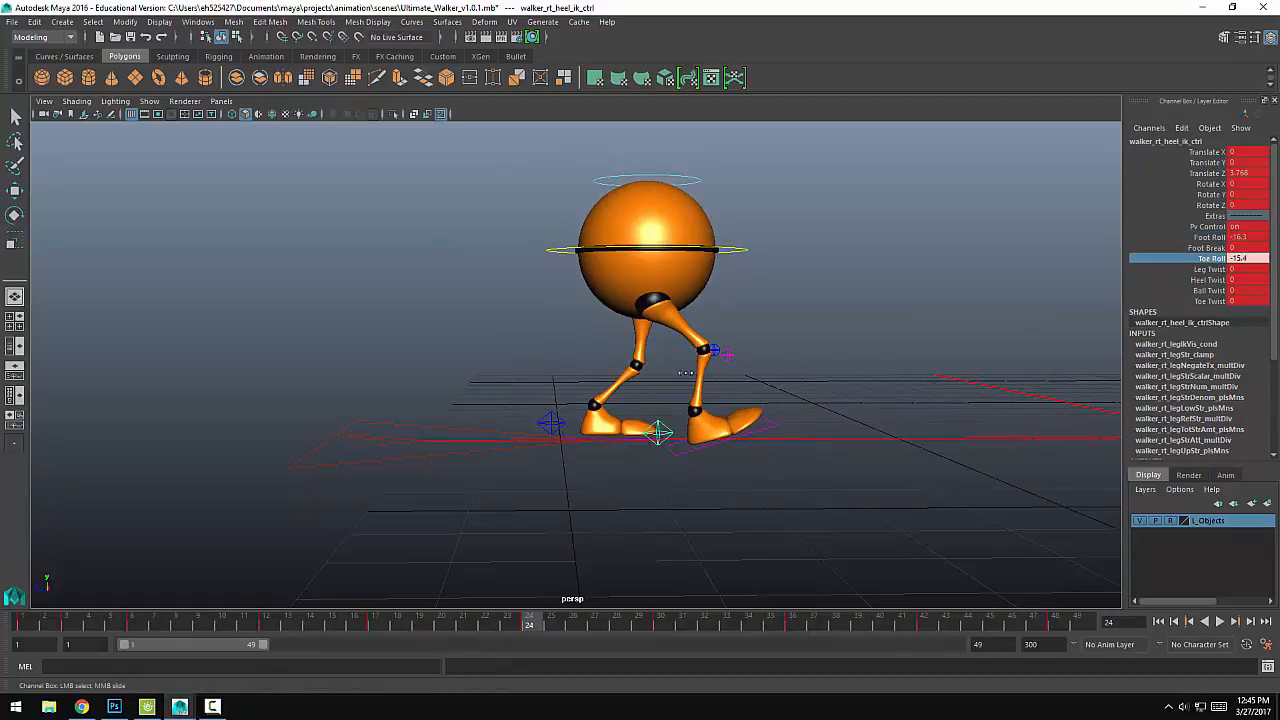
Step: At frame 24, set the left heel control's Foot Break to about 65.1 and Foot Roll to about 30.4
left_click(560, 425)
key("w")
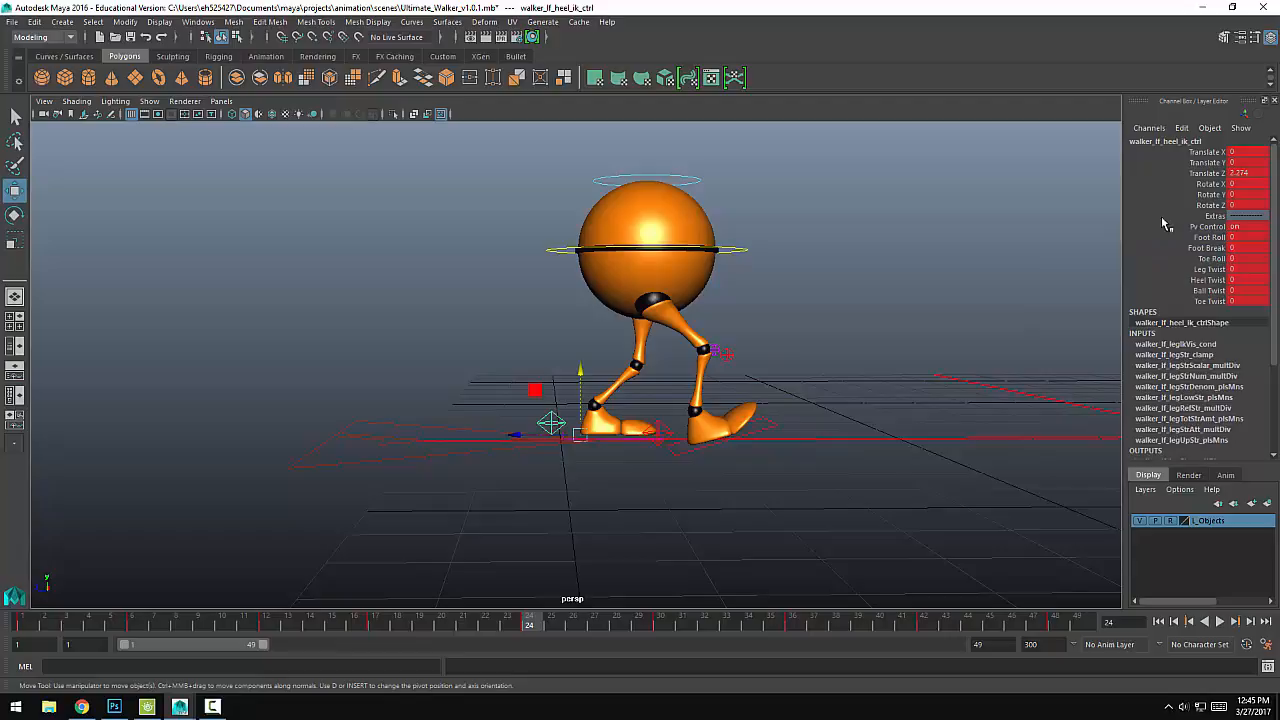
left_click(1212, 237)
middle_click_drag(537, 371, 700, 365)
left_click(1210, 247)
middle_click_drag(477, 334, 896, 330)
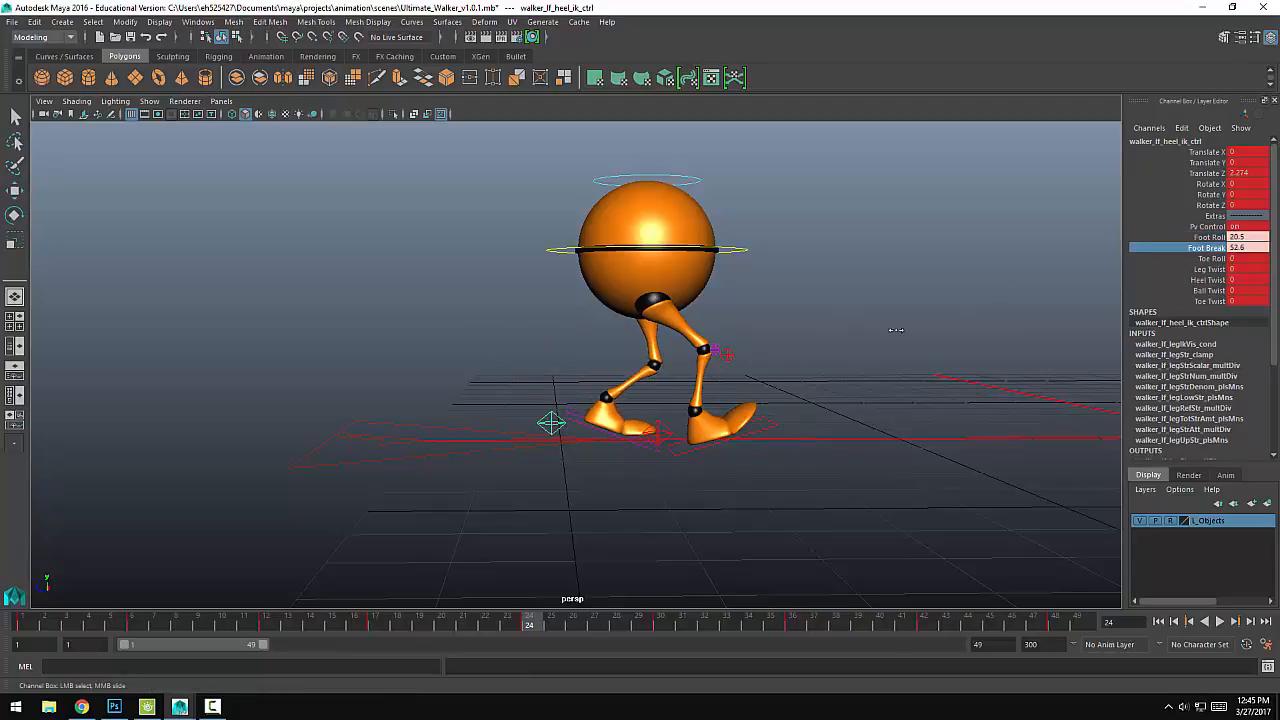
left_click(1212, 237)
middle_click_drag(742, 325, 796, 336)
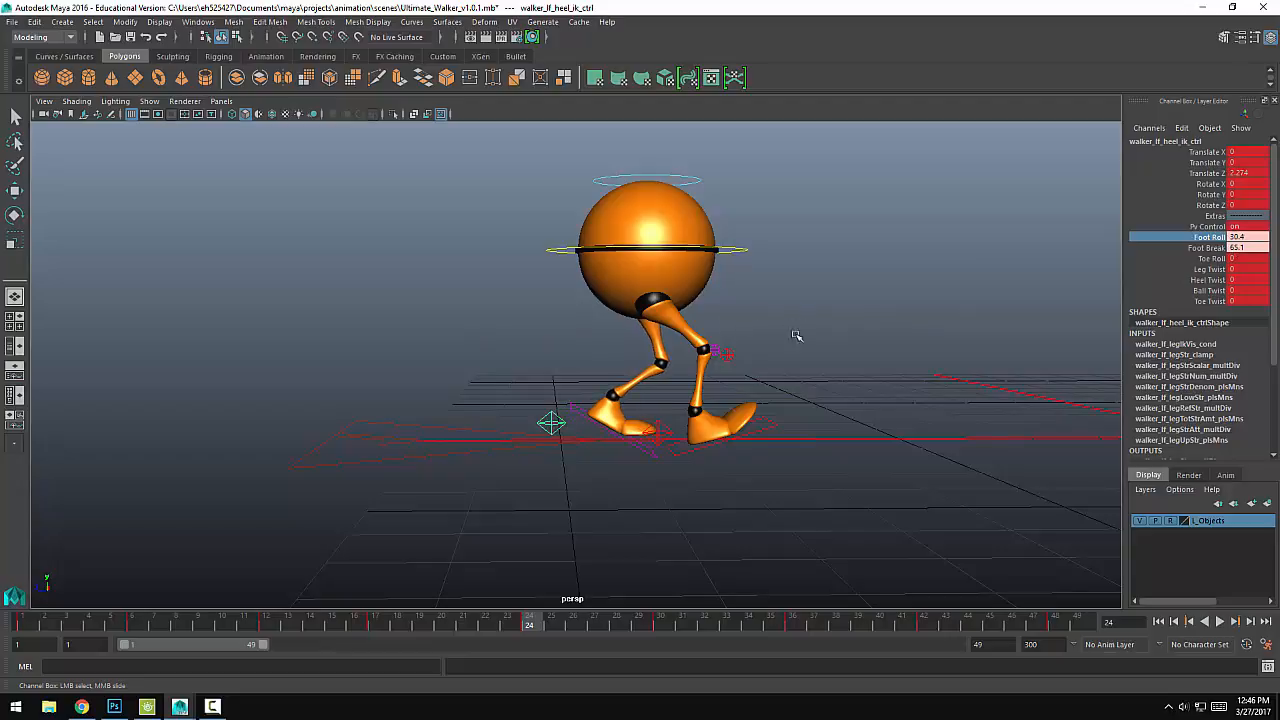
Step: Play back the walk, then at frame 14 set the left heel control's Foot Roll, Foot Break and Toe Roll to 0 and key it
left_click(668, 435)
key("w")
key("alt+v")
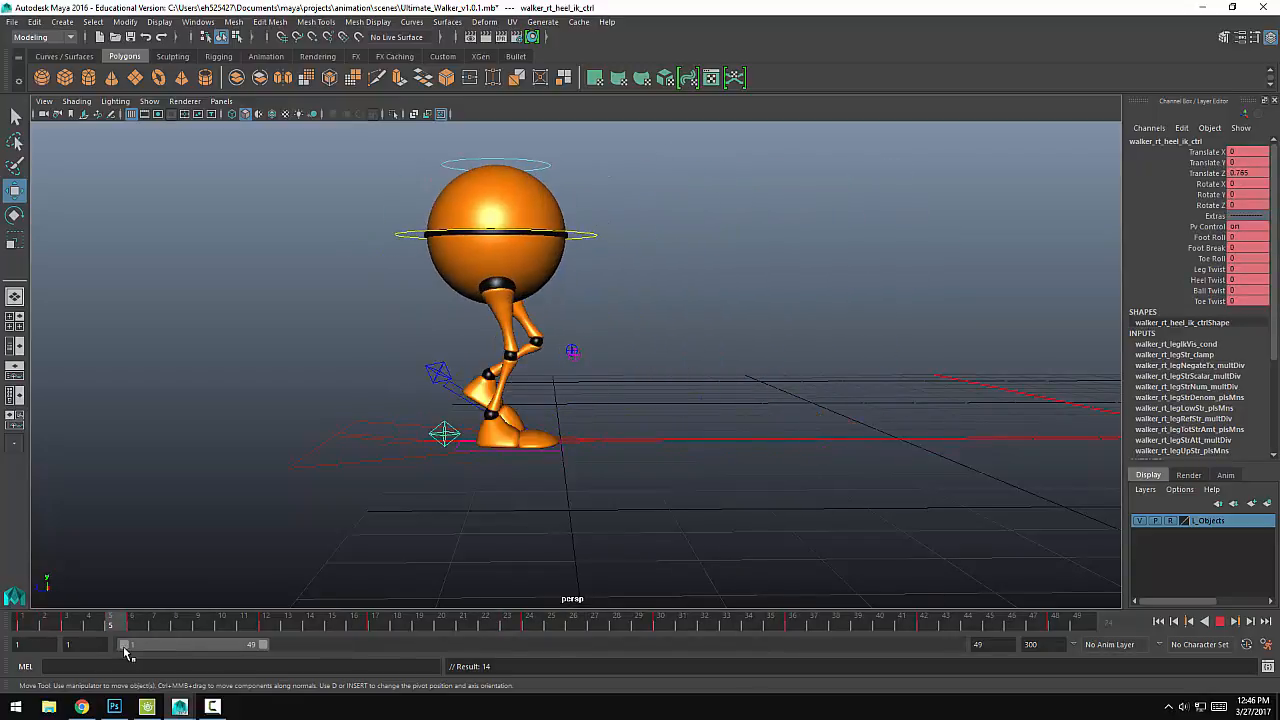
left_click_drag(125, 627, 309, 621)
left_click(556, 421)
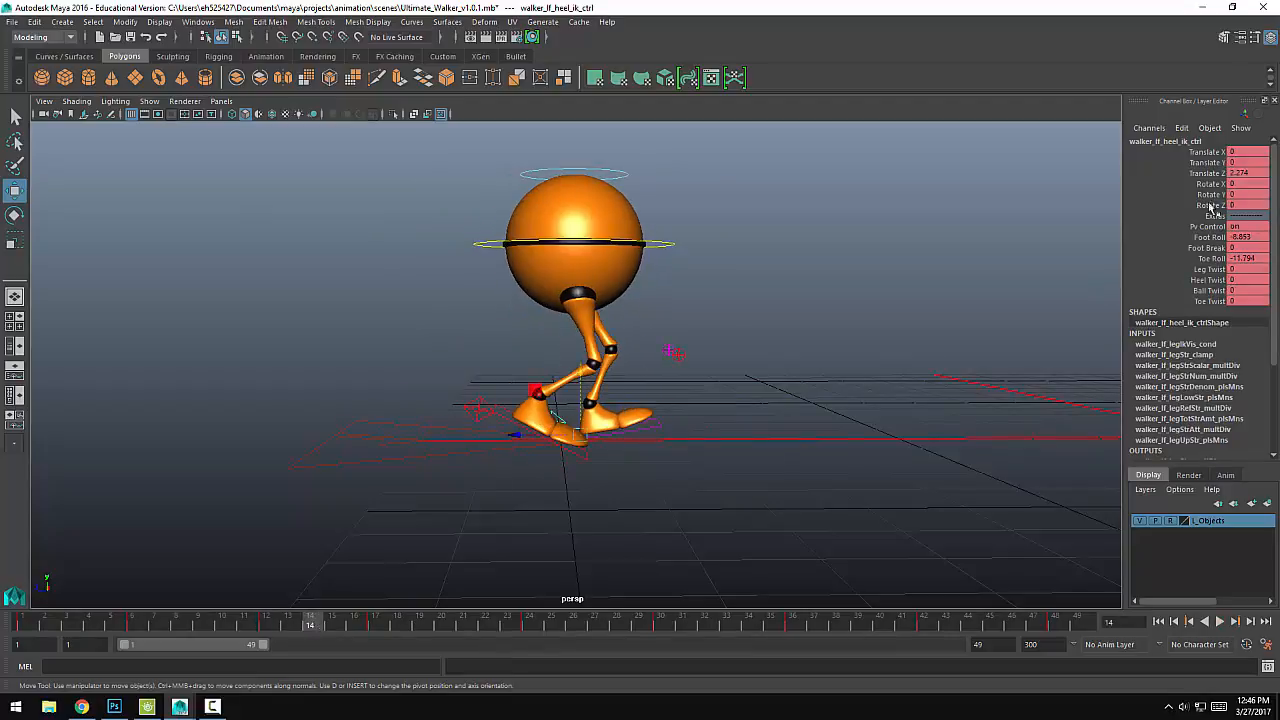
key("Return")
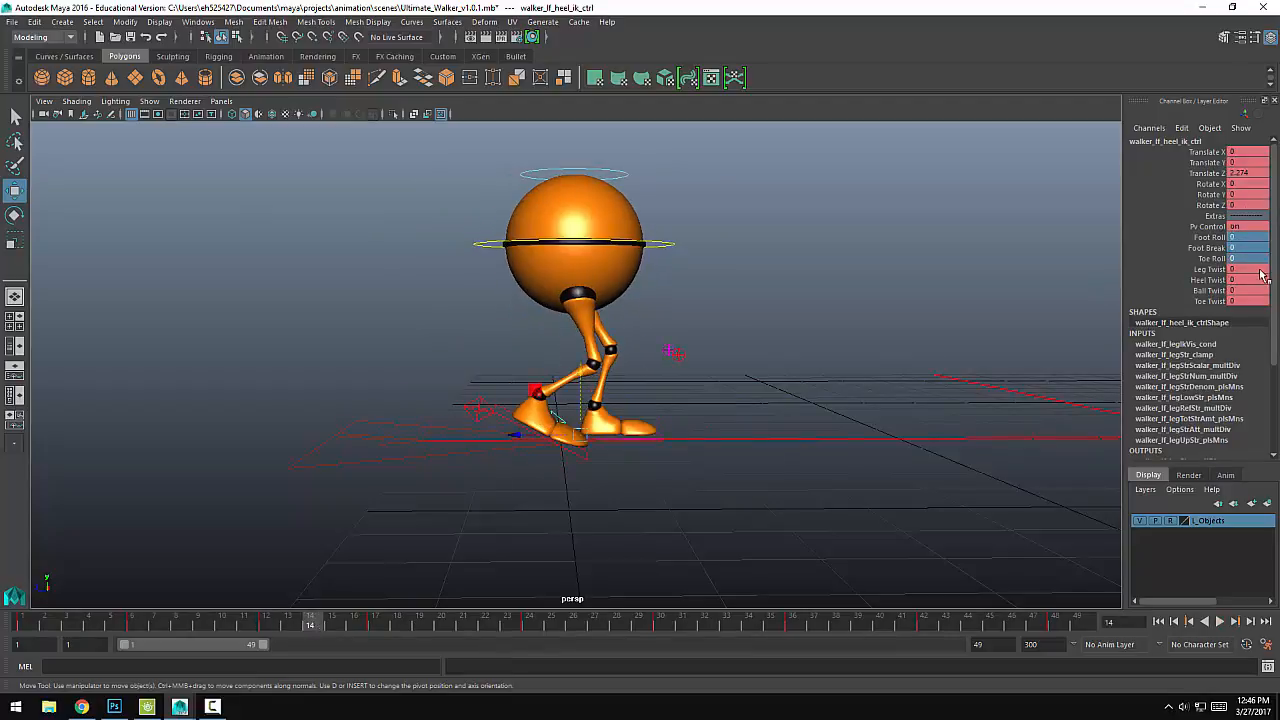
key("s")
Step: At frame 24, move the main body control forward to about Z 3.11 and key it
key("alt+v")
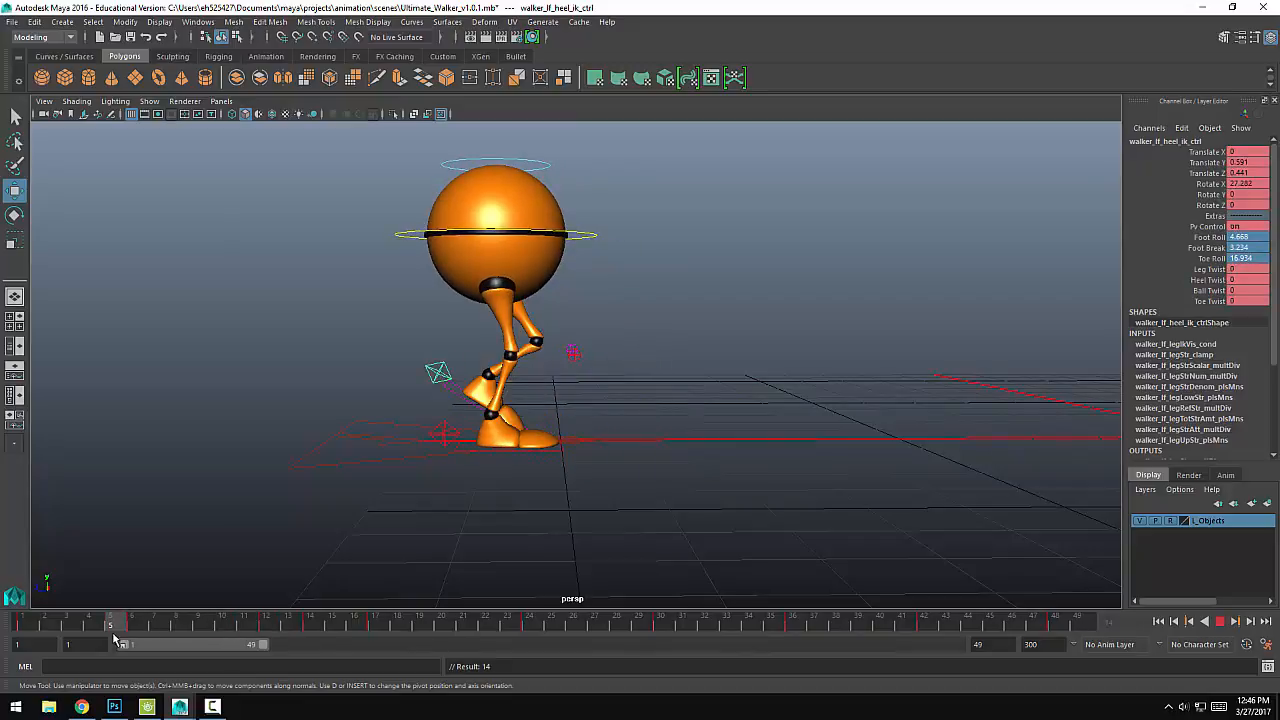
left_click_drag(481, 630, 540, 638)
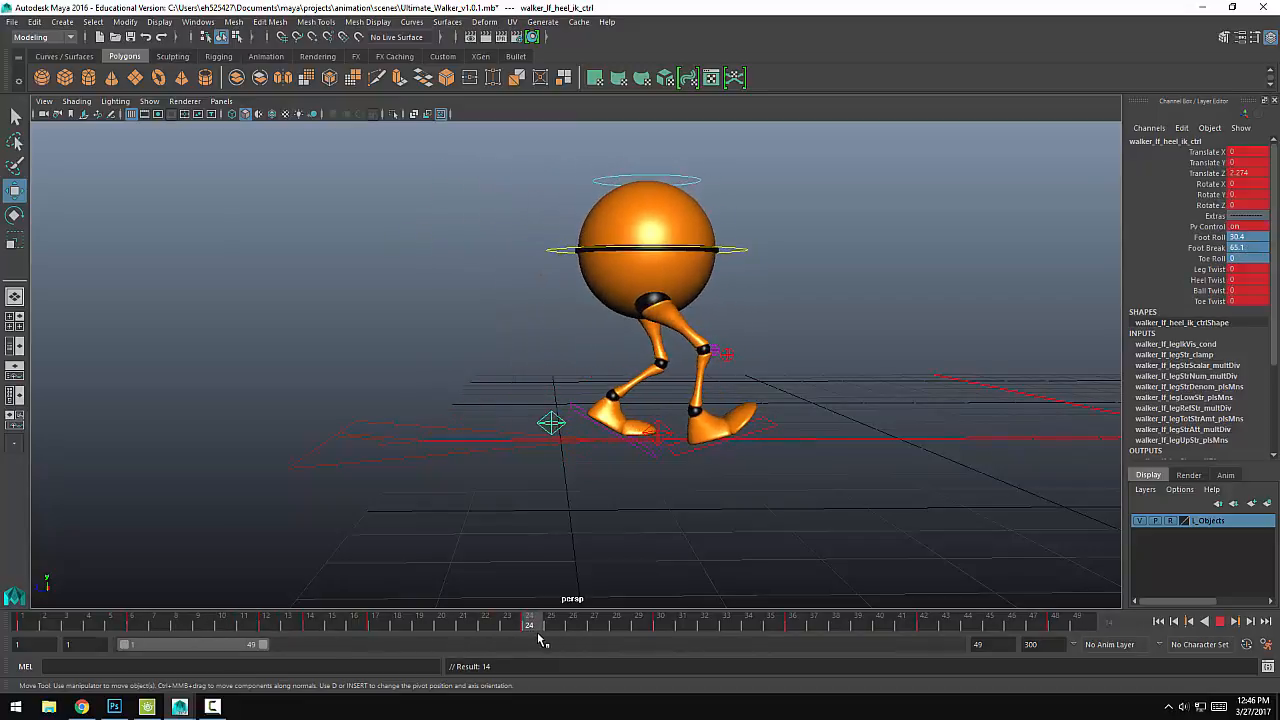
left_click(595, 245)
left_click_drag(587, 249, 596, 249)
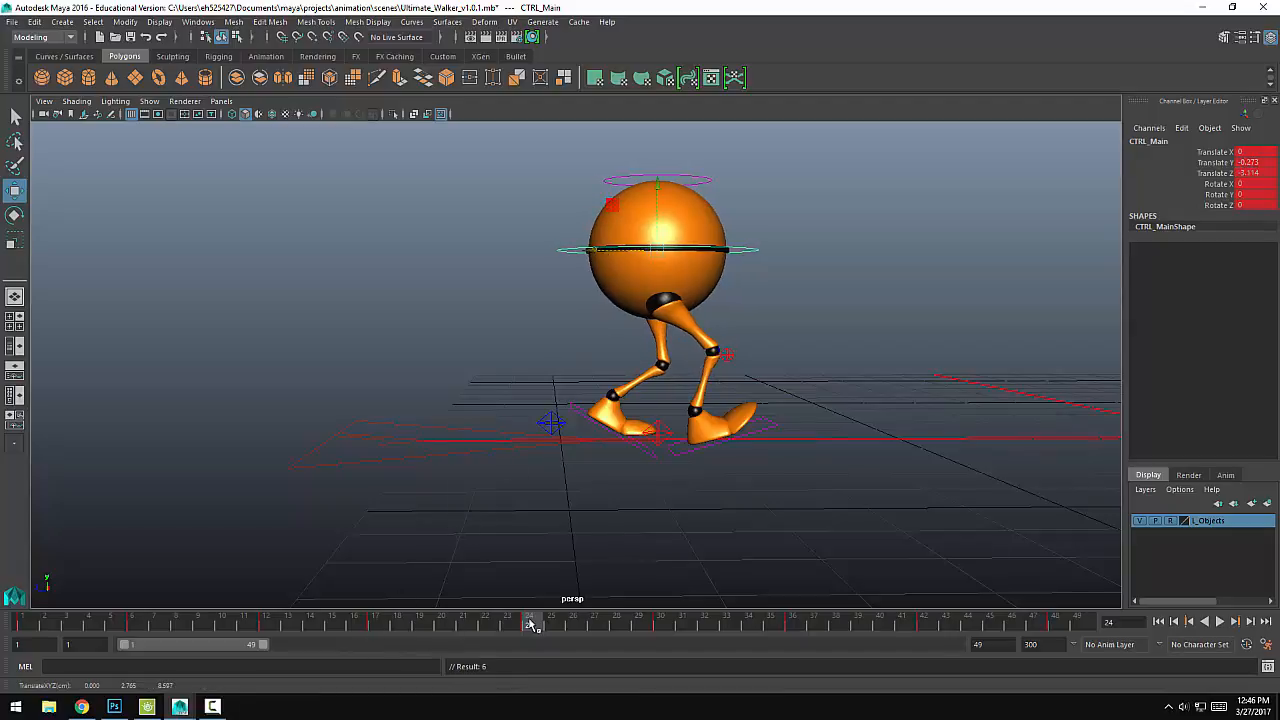
Step: Play back and scrub the walk from the side to check the body and foot motion around frame 24
mouse_move(531, 624)
left_mouse_down()
mouse_move(349, 641)
mouse_move(551, 622)
mouse_move(895, 622)
mouse_move(75, 625)
mouse_move(419, 625)
left_mouse_up()
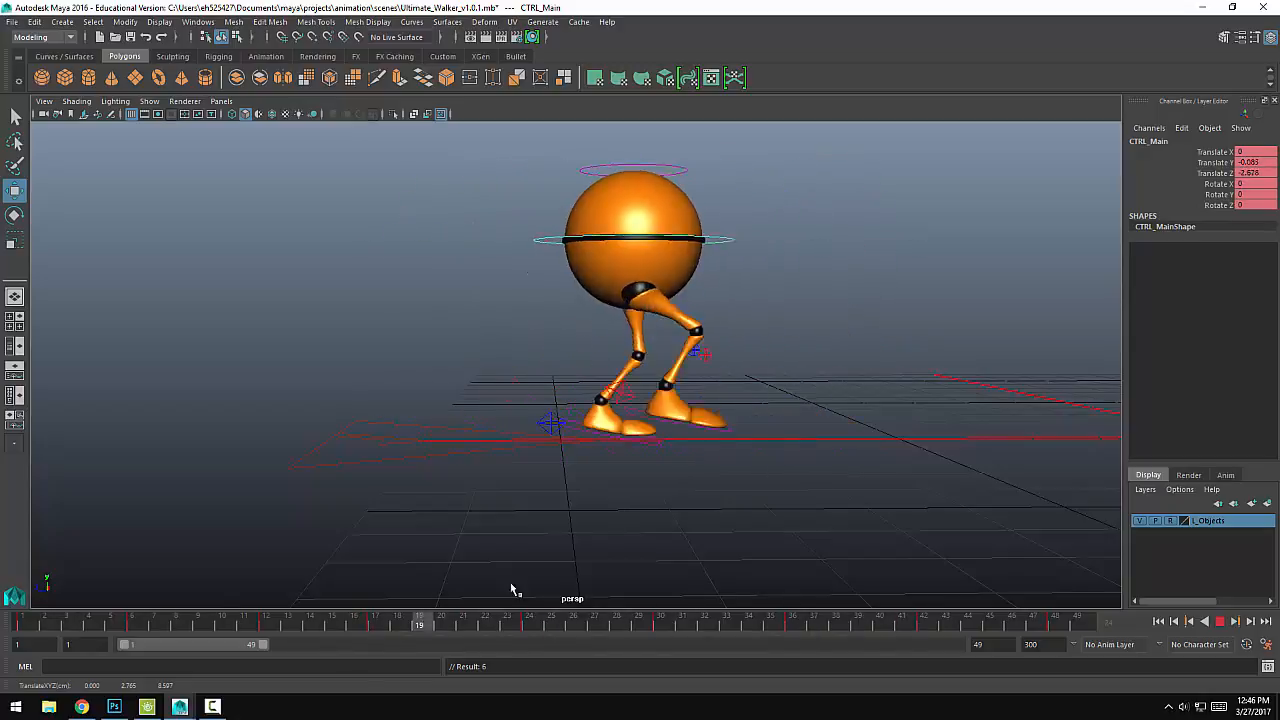
mouse_move(511, 584)
left_mouse_down()
mouse_move(967, 551)
mouse_move(698, 586)
mouse_move(16, 597)
mouse_move(754, 571)
mouse_move(491, 609)
mouse_move(99, 621)
mouse_move(909, 609)
mouse_move(603, 637)
left_mouse_up()
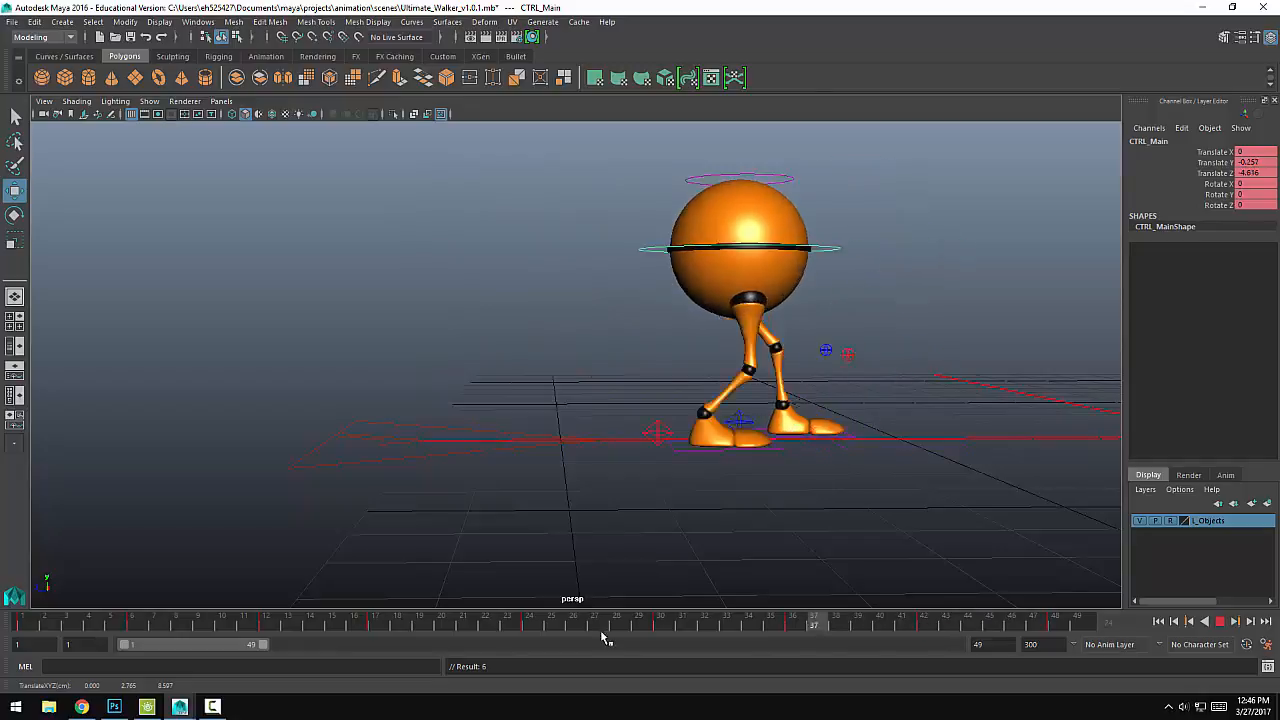
left_click(1220, 621)
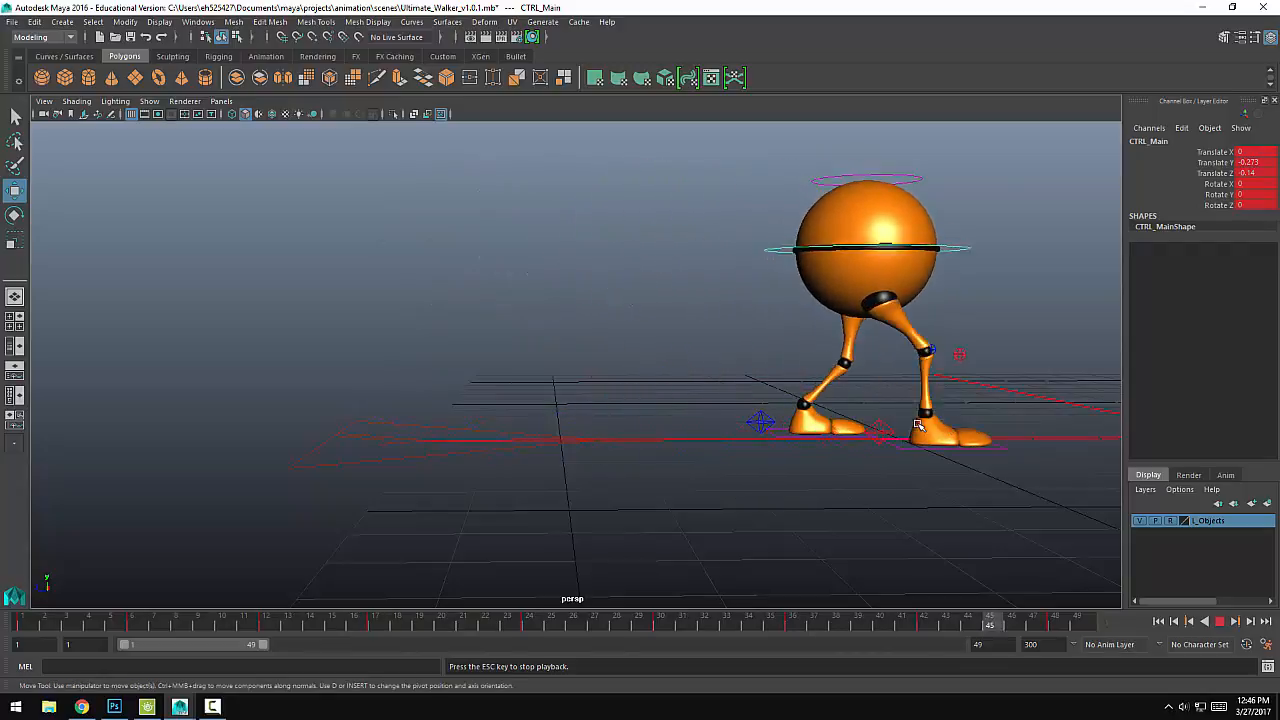
left_click(1220, 621)
Step: Play back and scrub the walk from behind to check the body's side-to-side weight shift over the feet
left_click_drag(490, 420, 549, 394, "alt")
left_click(16, 624)
key("alt+v")
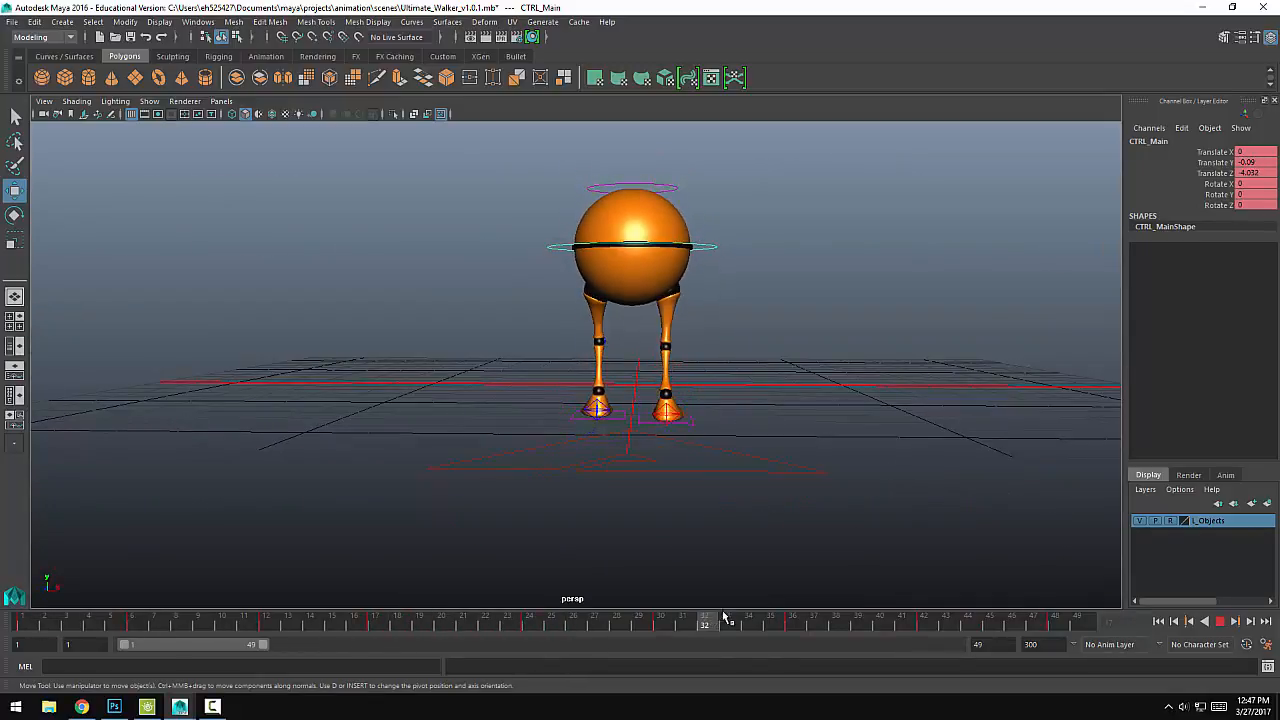
left_click_drag(445, 626, 290, 628)
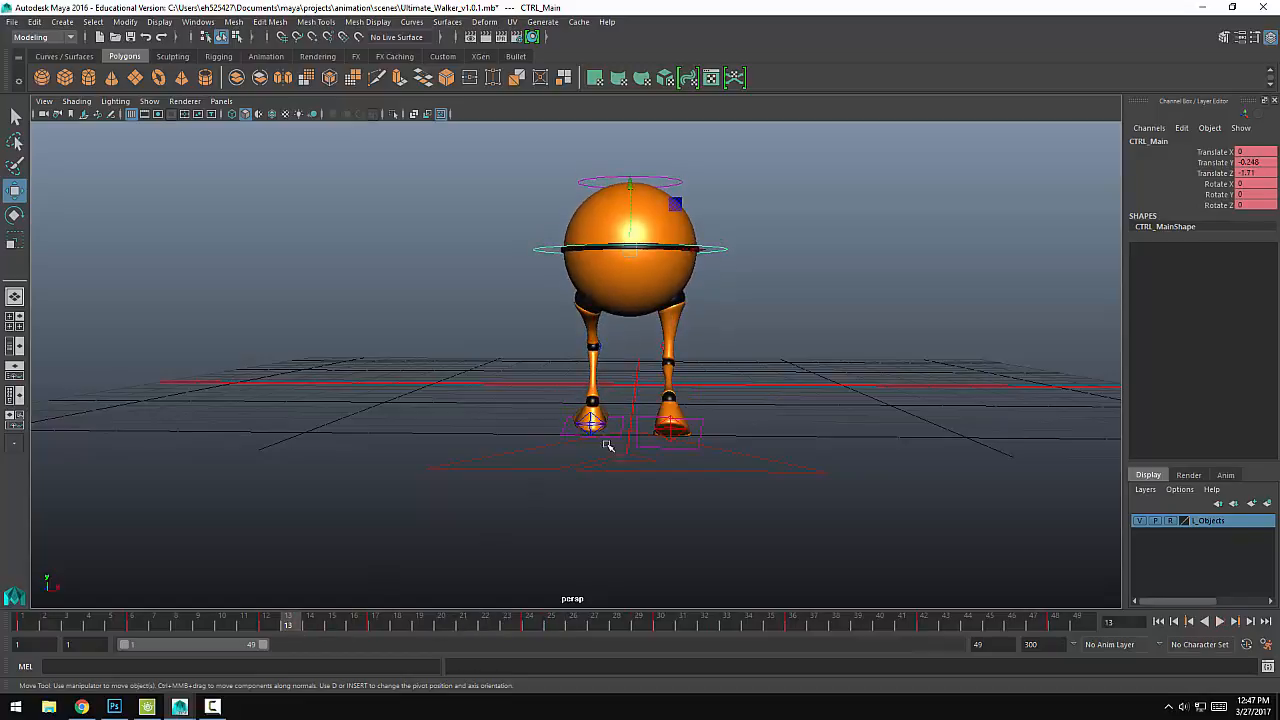
key("alt+v")
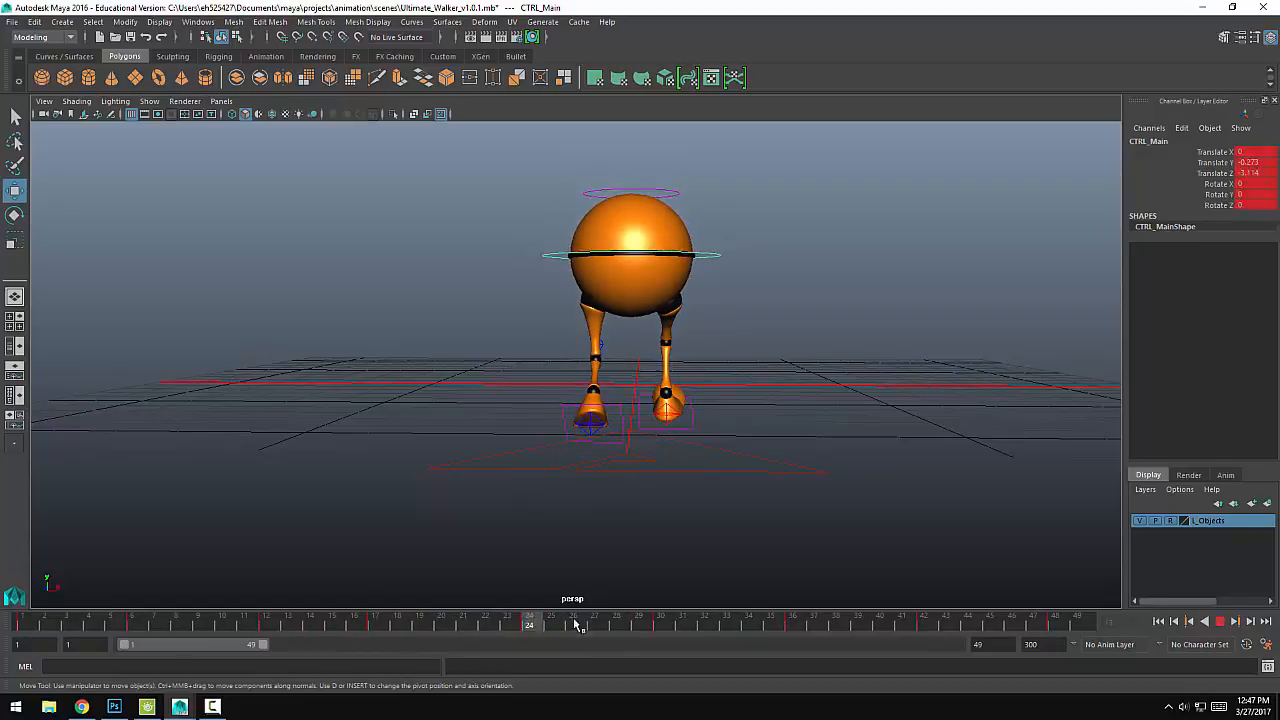
key("alt+v")
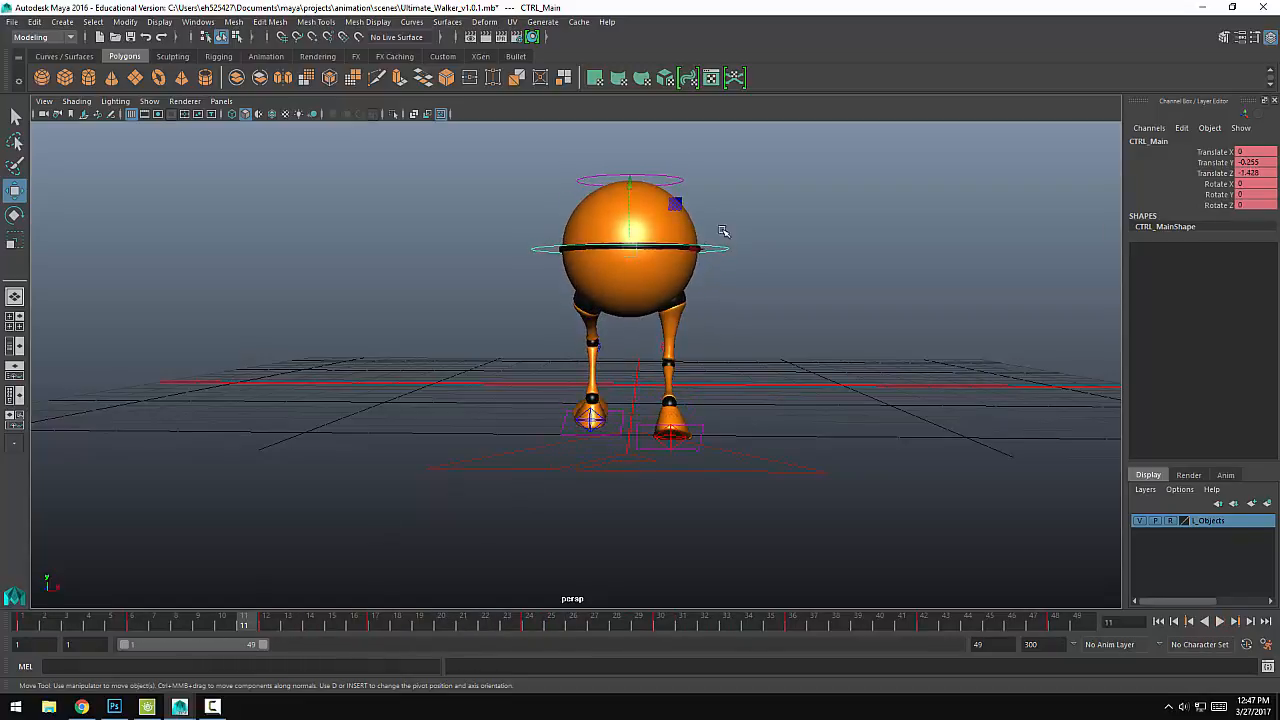
left_click(33, 626)
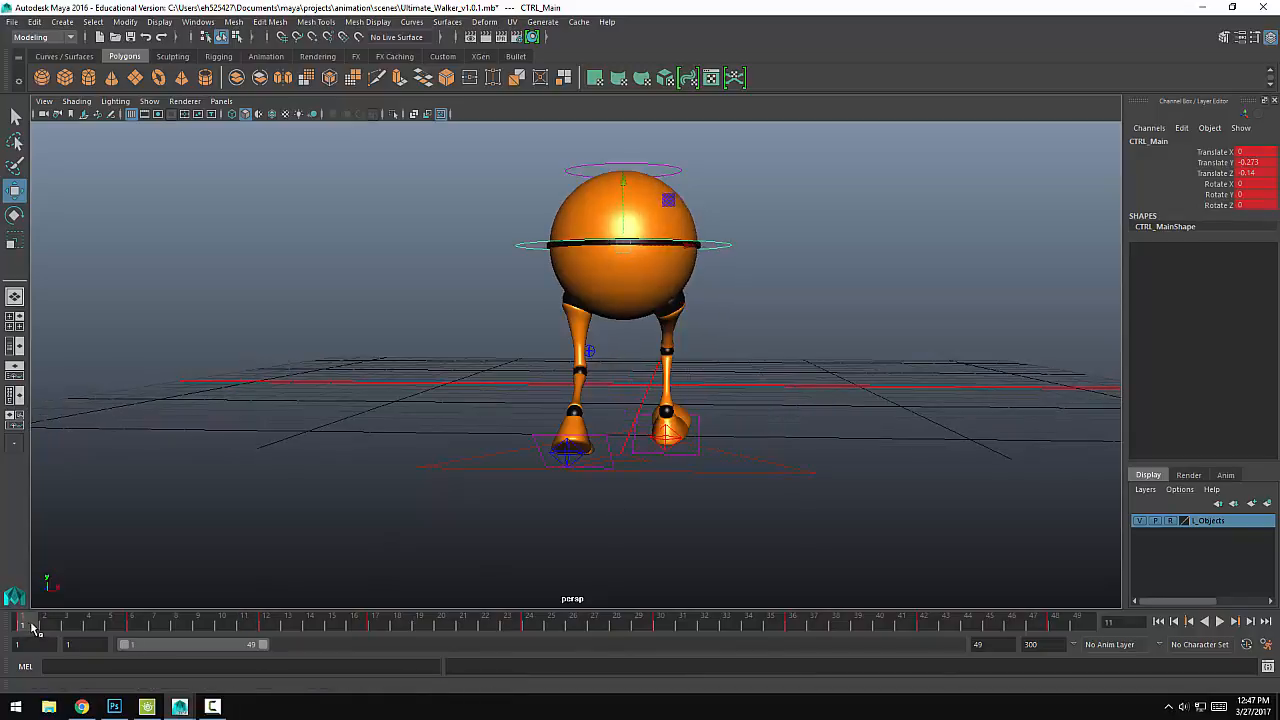
key("alt+v")
Step: At frame 6, shift the main body control to about X 0.197, Y 0.05, tilt it to about Rotate Z -9.466, and key it
left_click_drag(158, 620, 144, 619)
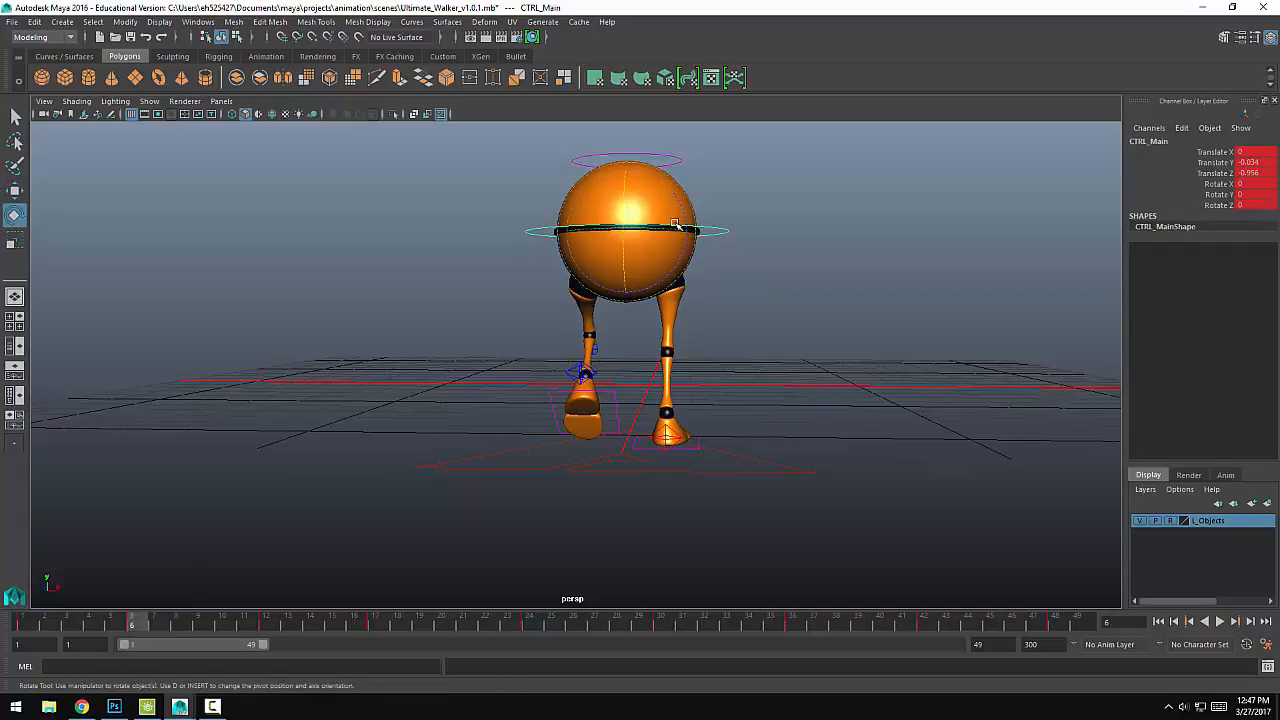
left_click_drag(656, 222, 699, 264)
key("e")
key("w")
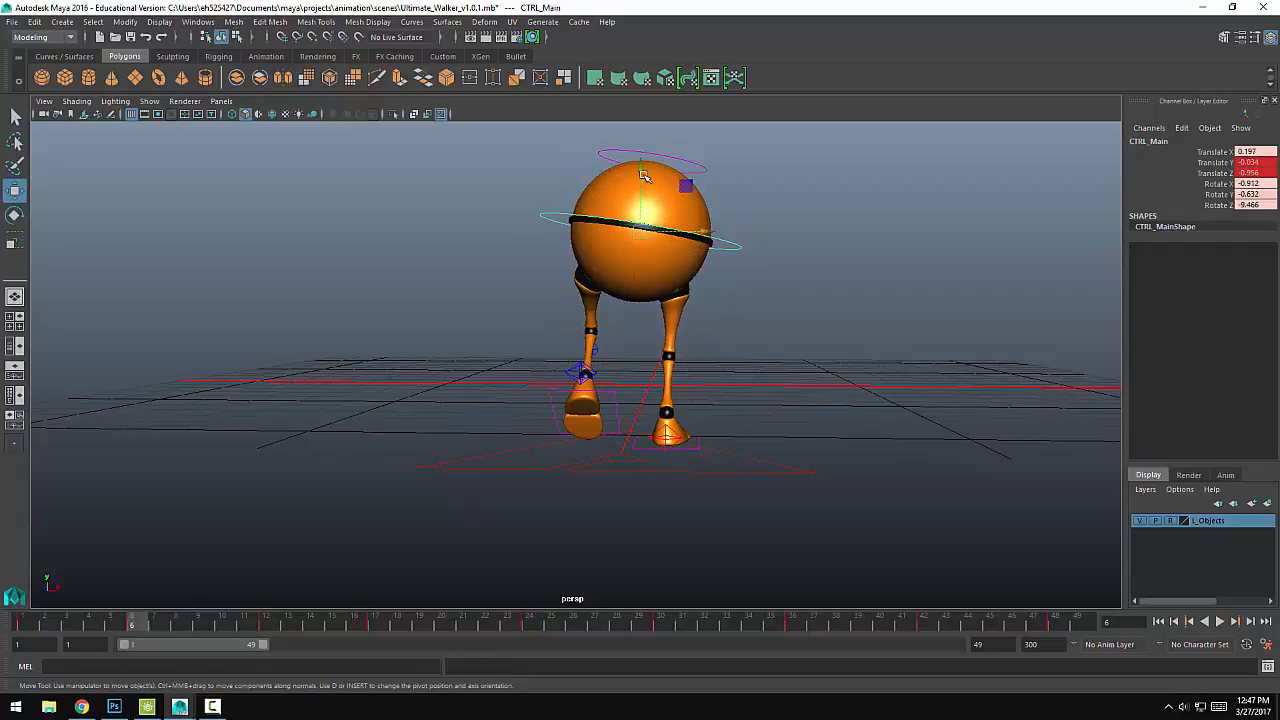
left_click_drag(643, 177, 641, 170)
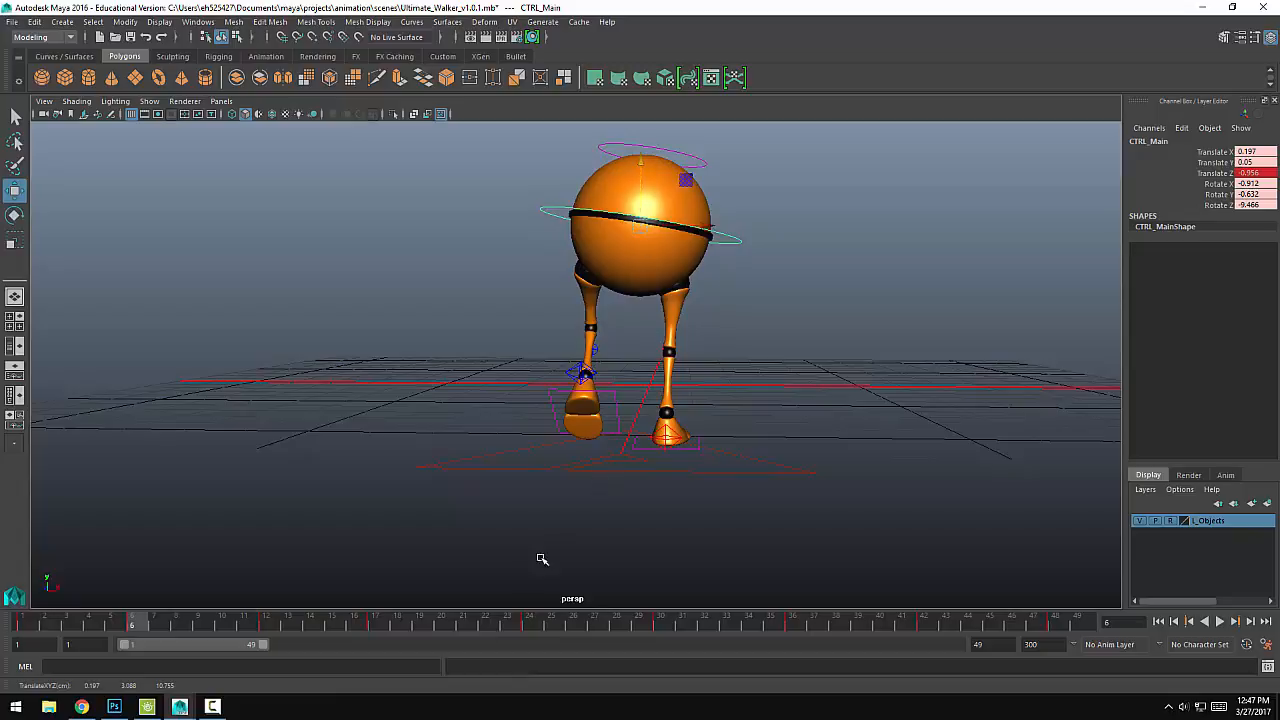
key("s")
Step: At frame 17, shift the main body control to about X -0.244 and tilt it to about Rotate Z 8.819 over the planted foot
left_click_drag(546, 443, 636, 432, "alt")
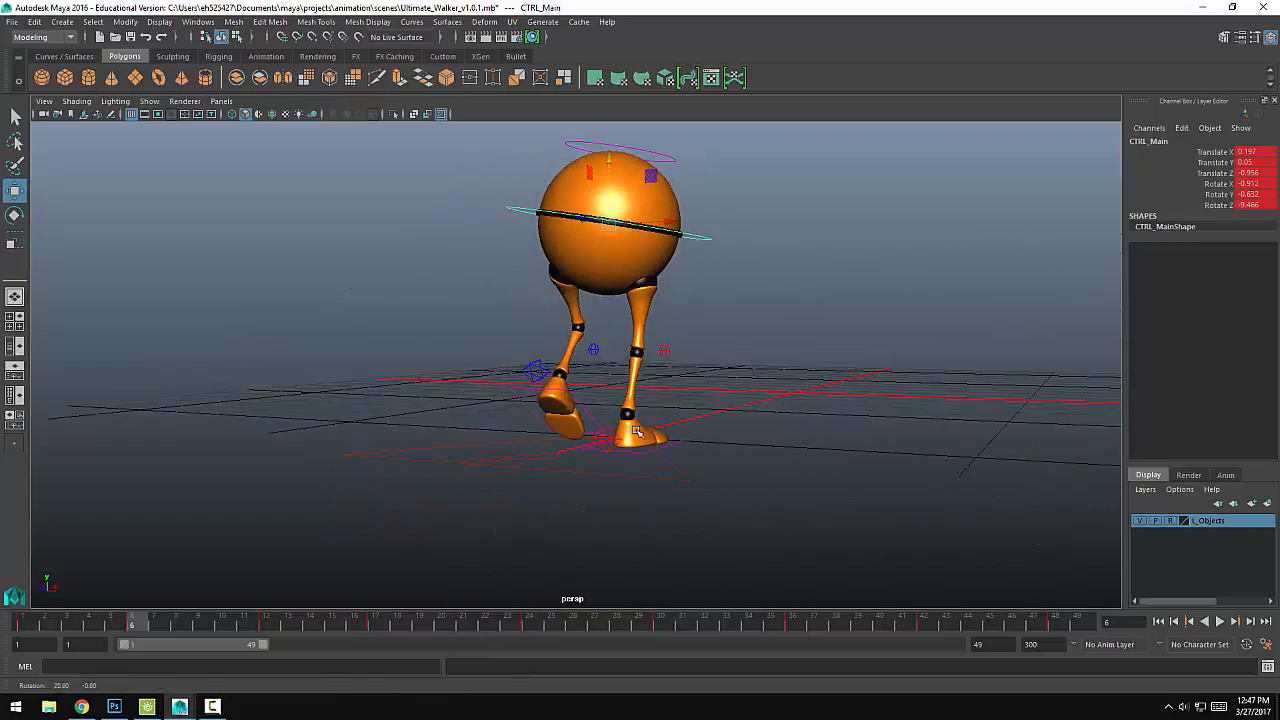
key("alt+v")
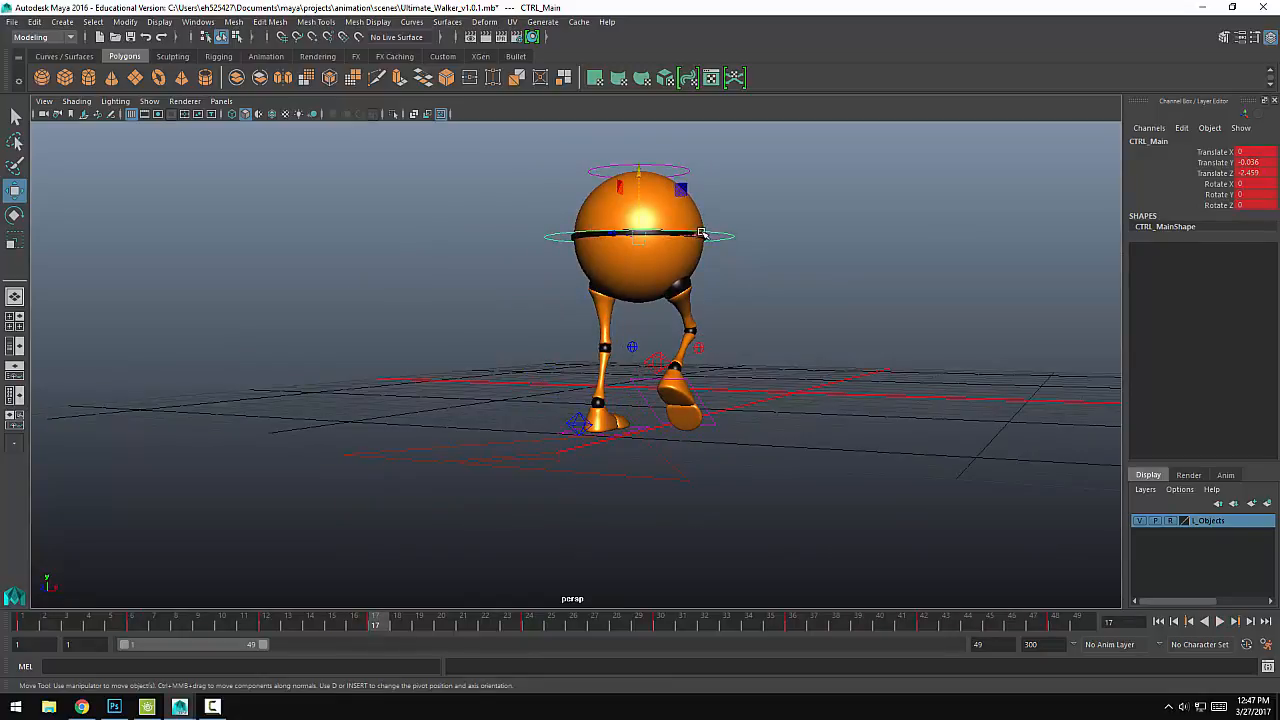
left_click_drag(566, 288, 427, 296, "alt")
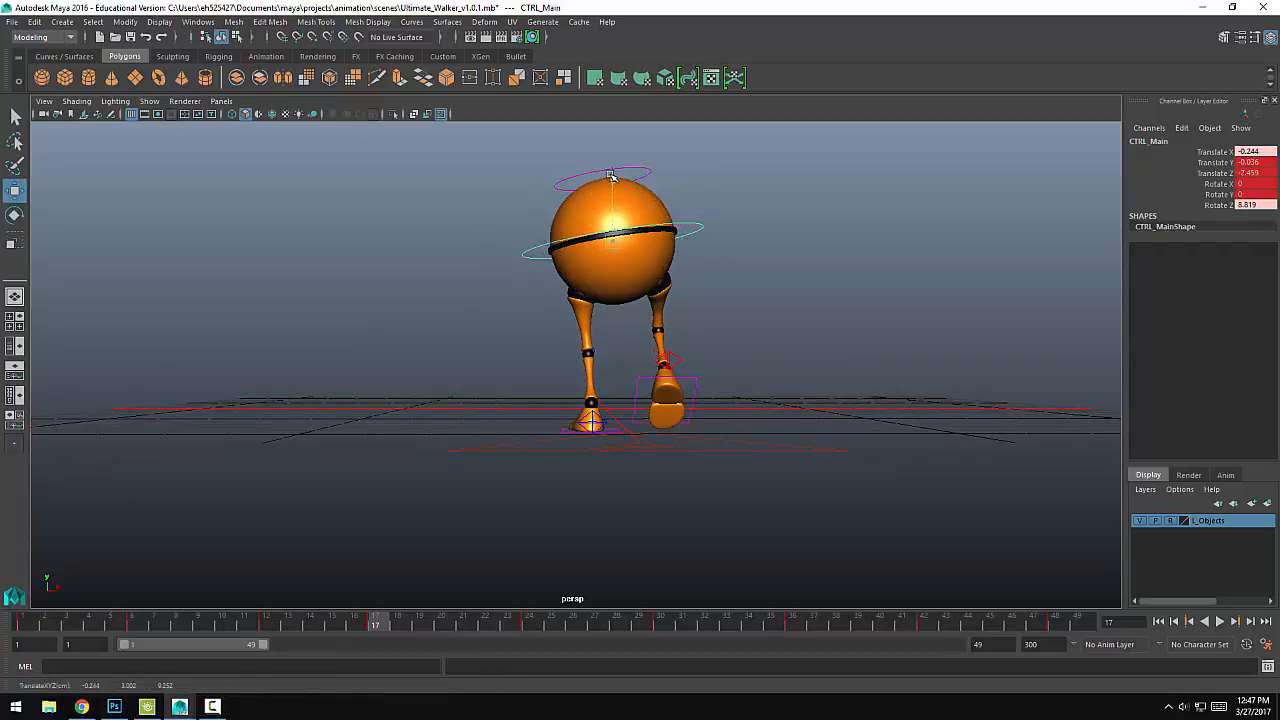
left_click_drag(576, 200, 651, 227, "alt")
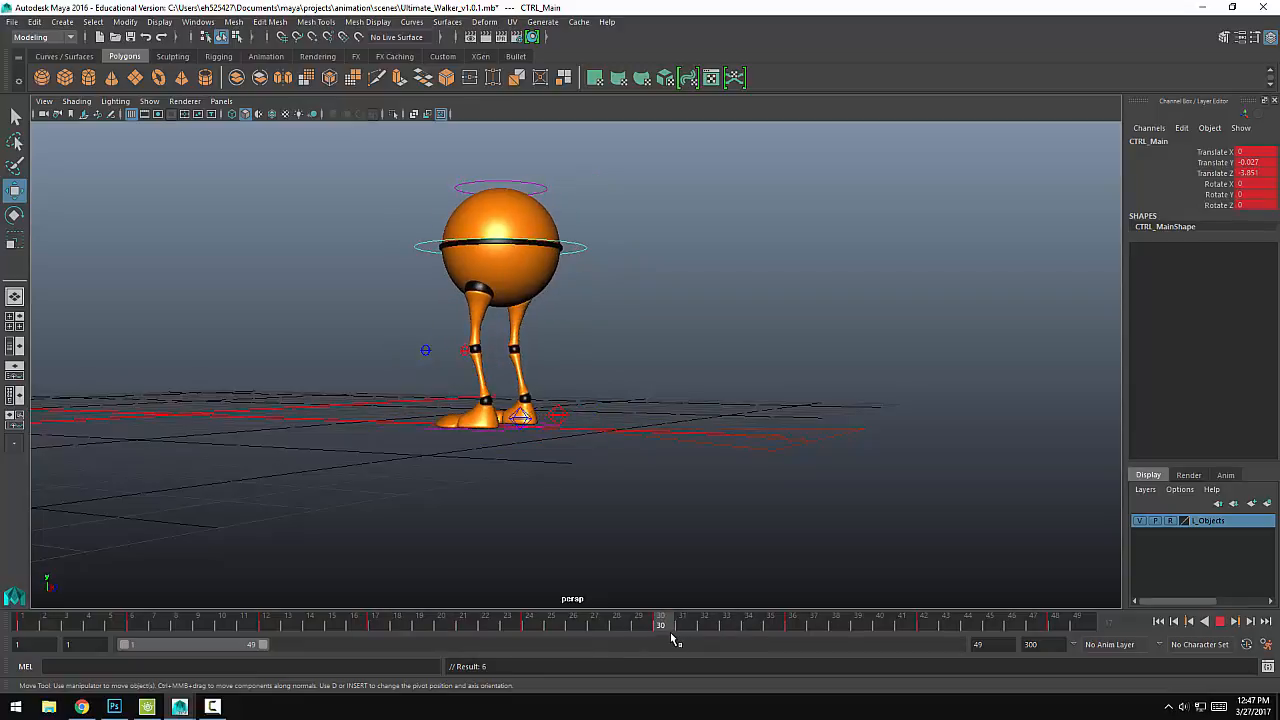
Step: Play back the walk from frame 1 in side view to review the body shift and tilt
left_click_drag(687, 464, 529, 463, "alt")
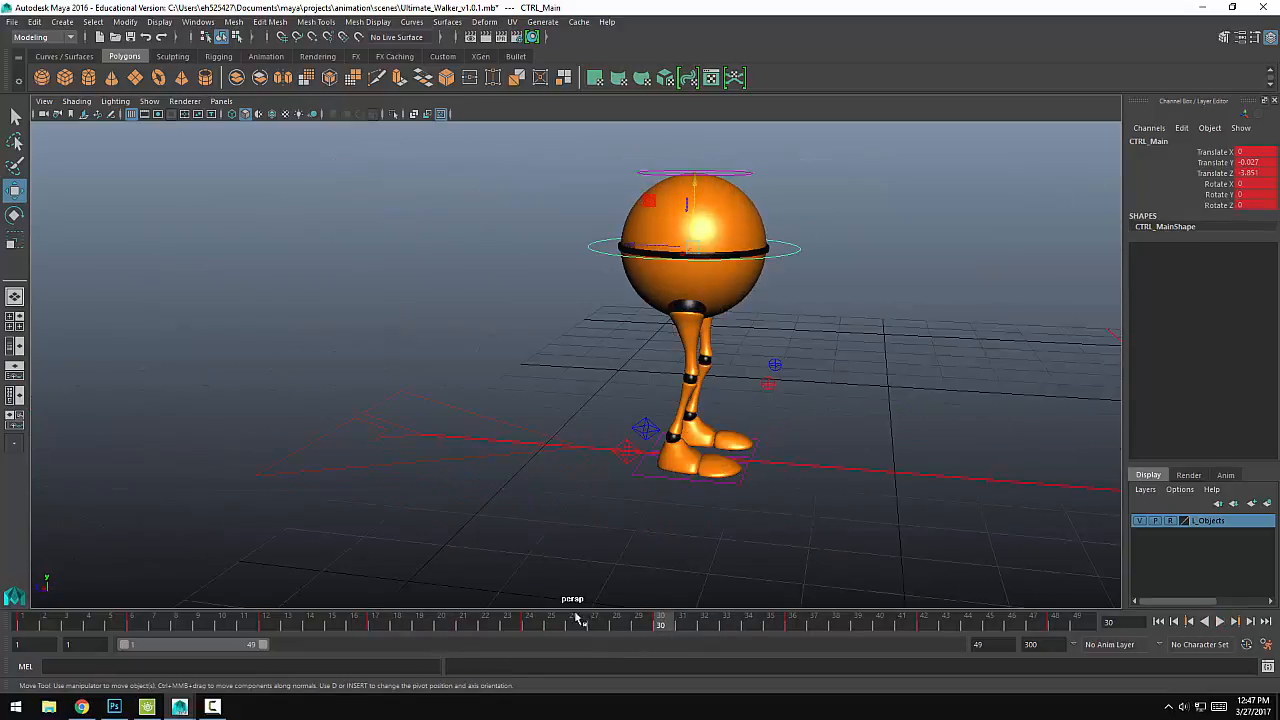
left_click_drag(266, 631, 22, 628)
left_click_drag(177, 574, 362, 489, "alt")
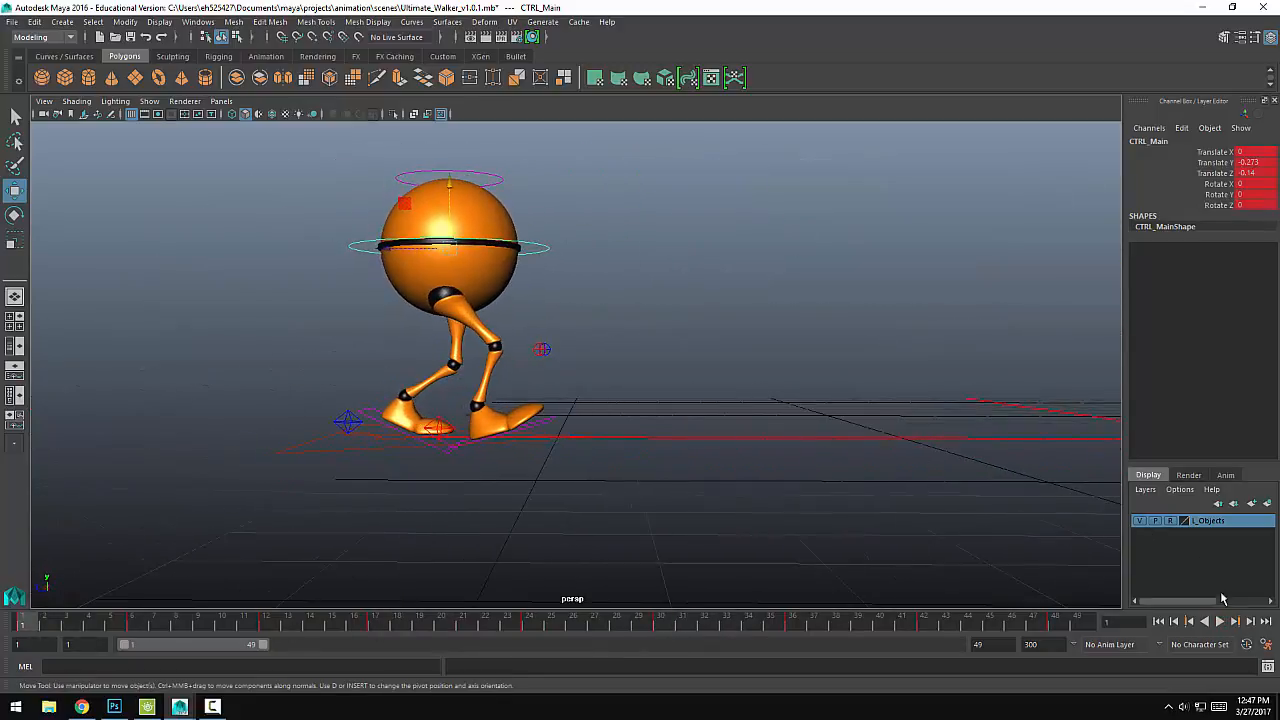
left_click(1220, 621)
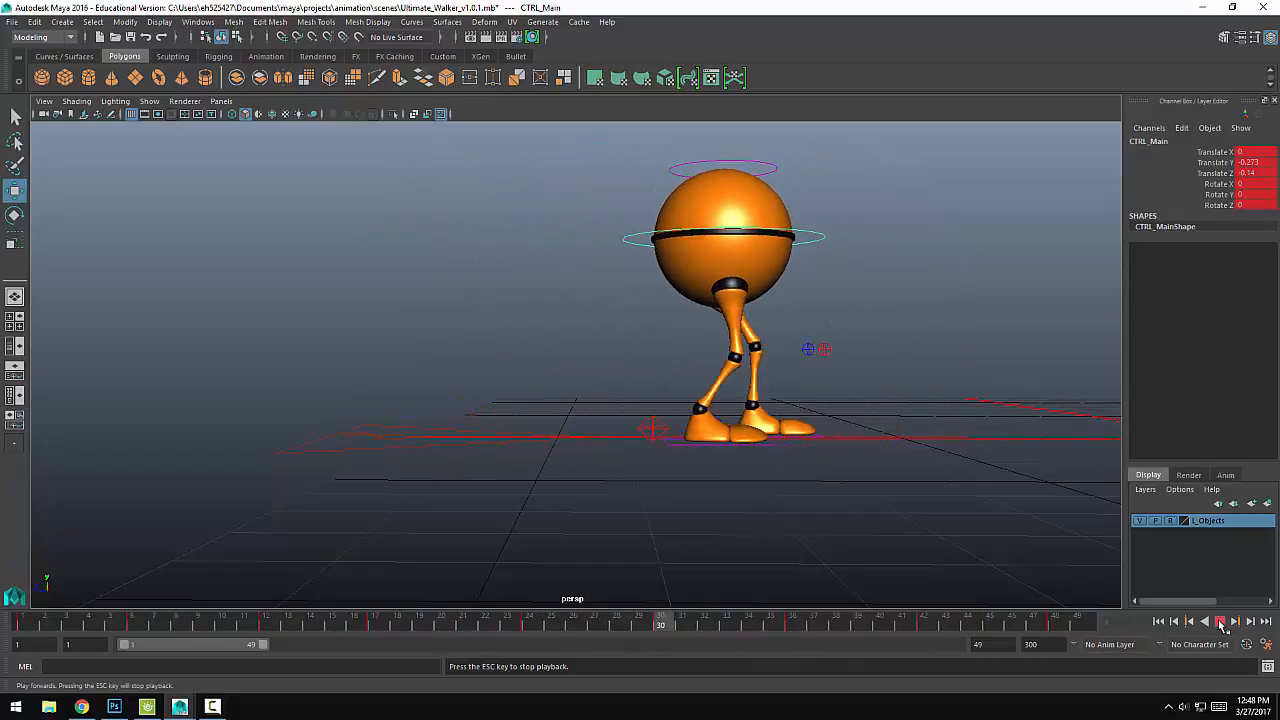
left_click(1220, 622)
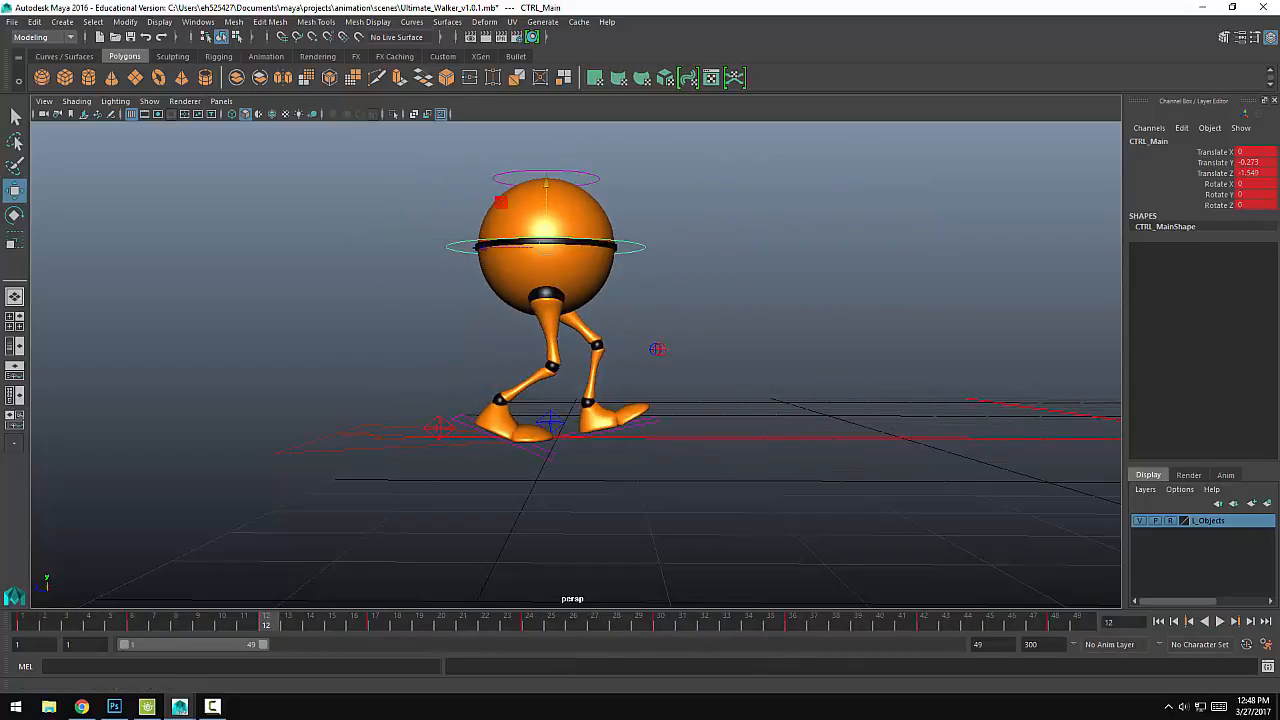